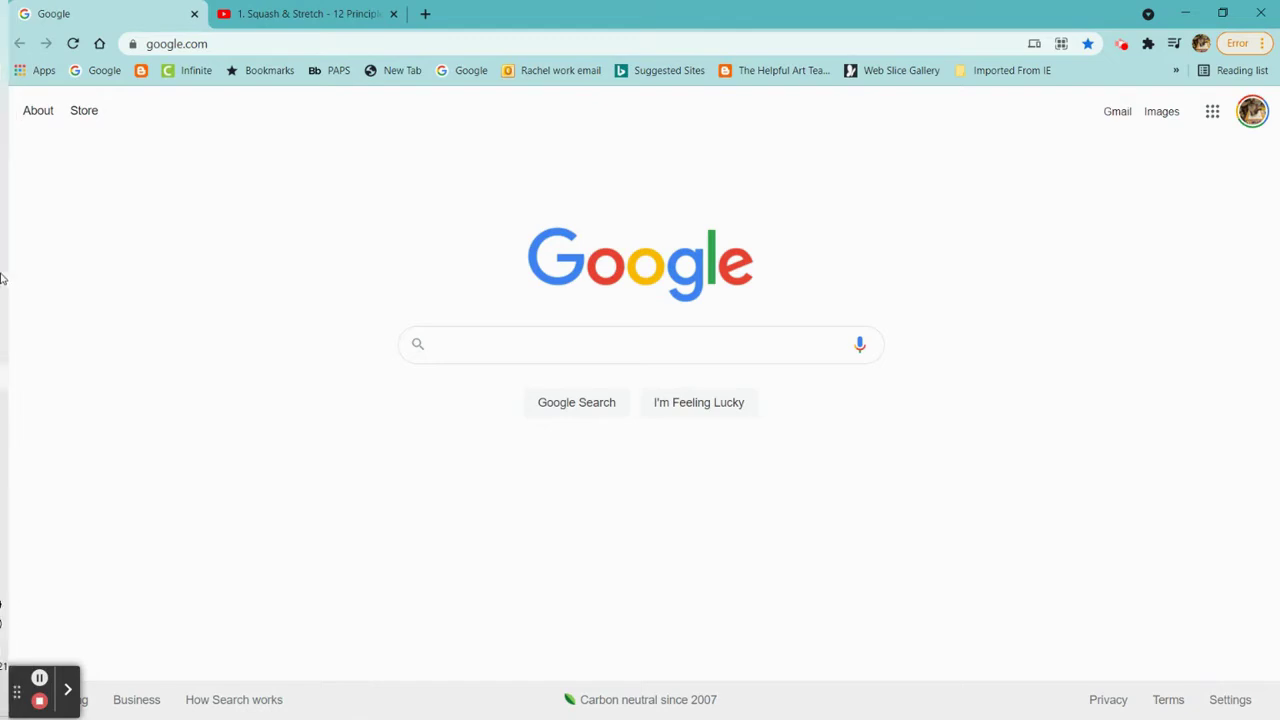
# Switch to Adobe Animate and create a Full HD 1920 x 1080 HTML5 Canvas document at 24 fps
pyautogui.click(26, 351)
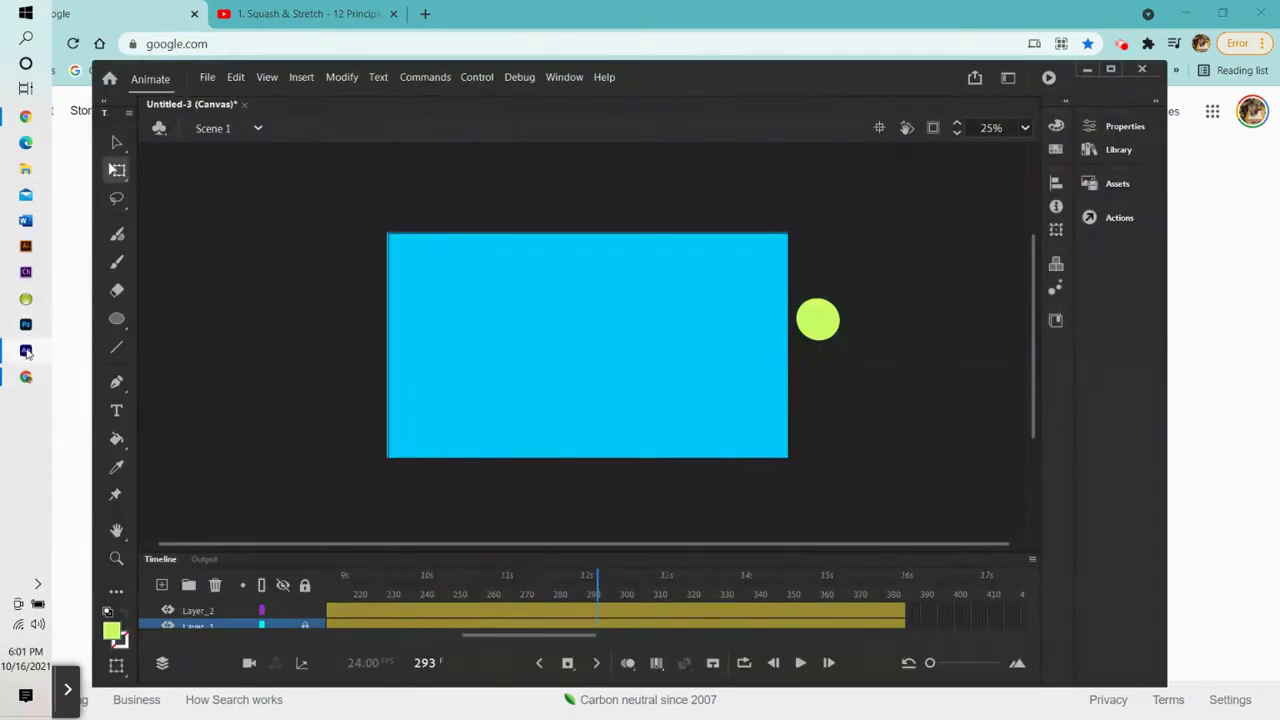
pyautogui.click(213, 79)
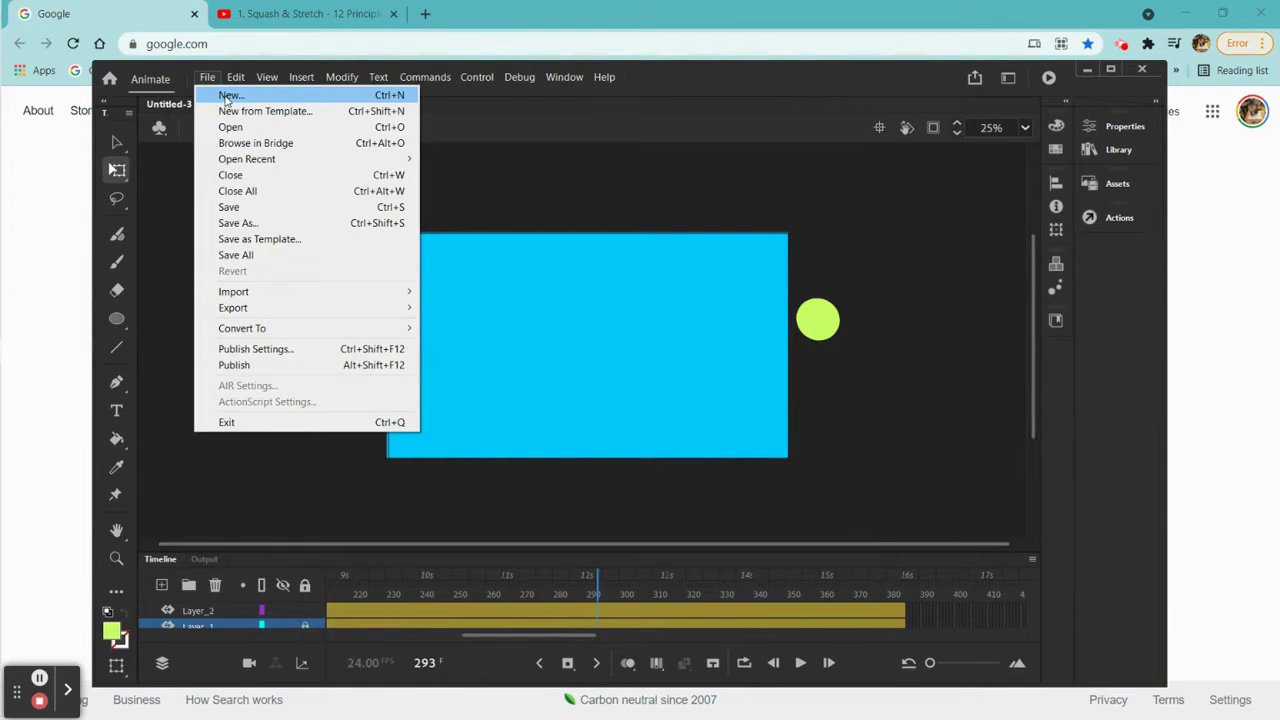
pyautogui.click(228, 96)
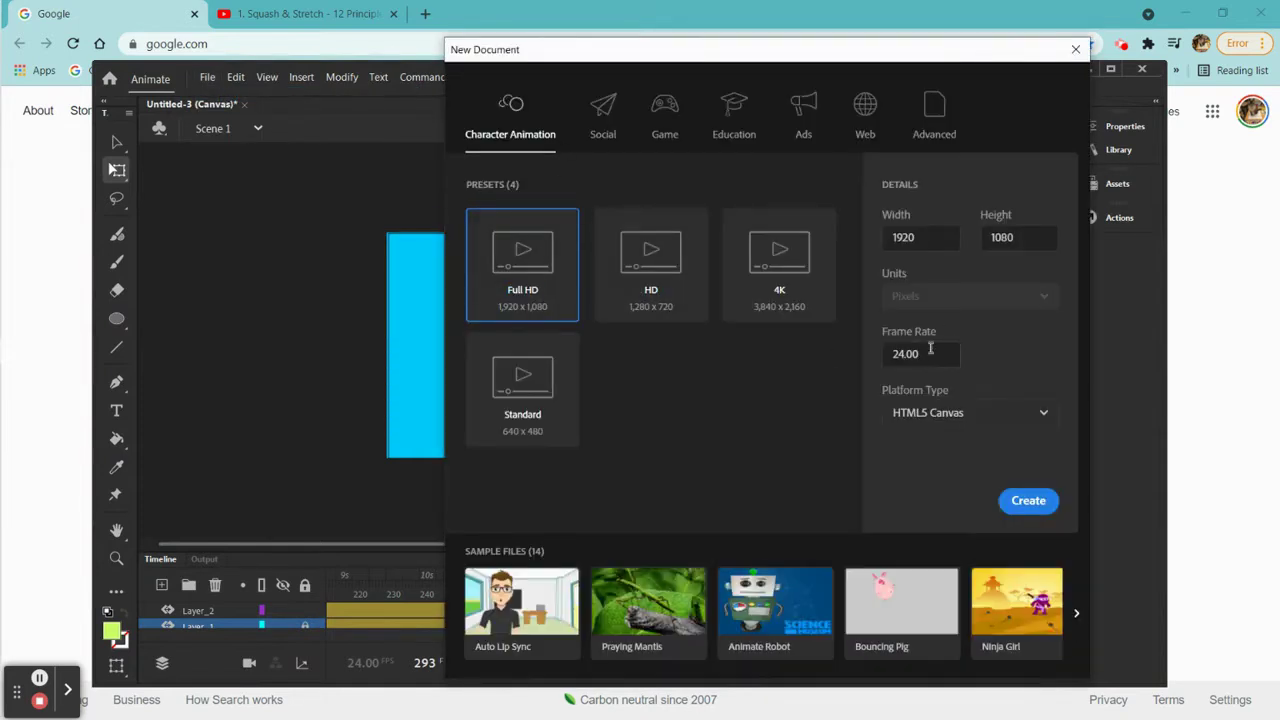
pyautogui.click(1030, 508)
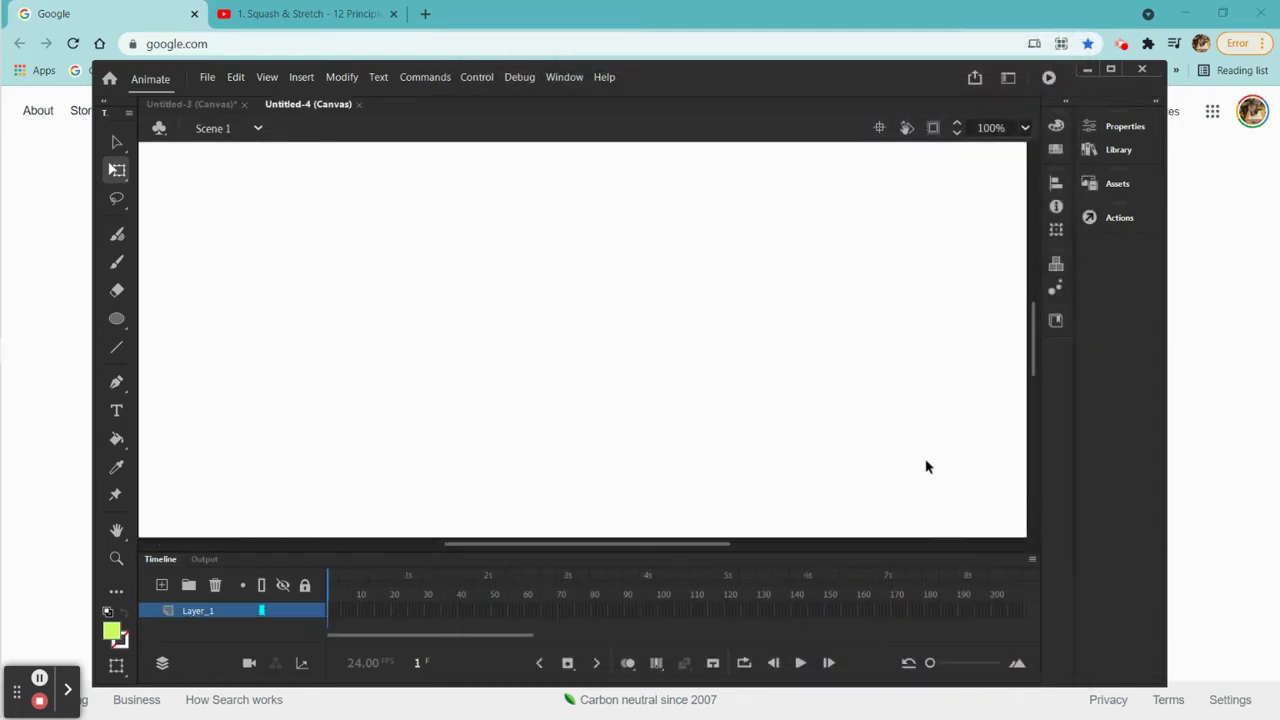
# Draw a rectangle with a bright blue fill and no stroke that covers the whole stage
pyautogui.click(1025, 128)
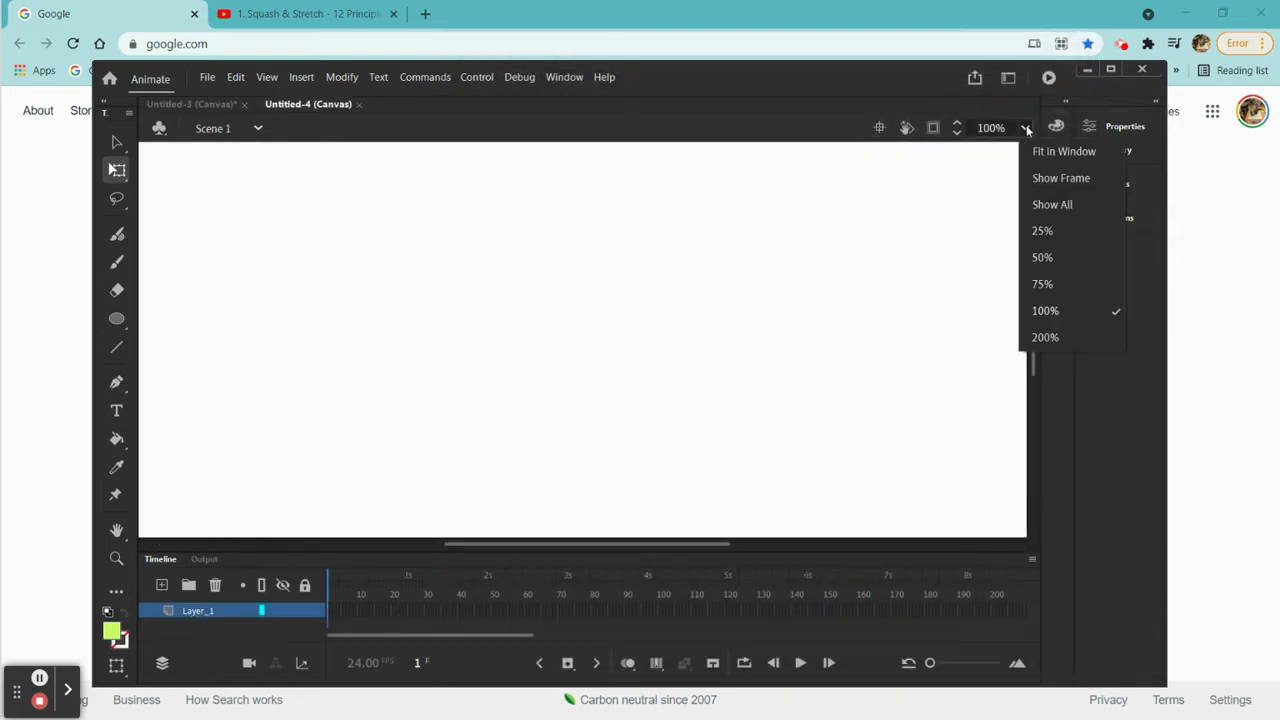
pyautogui.click(1049, 234)
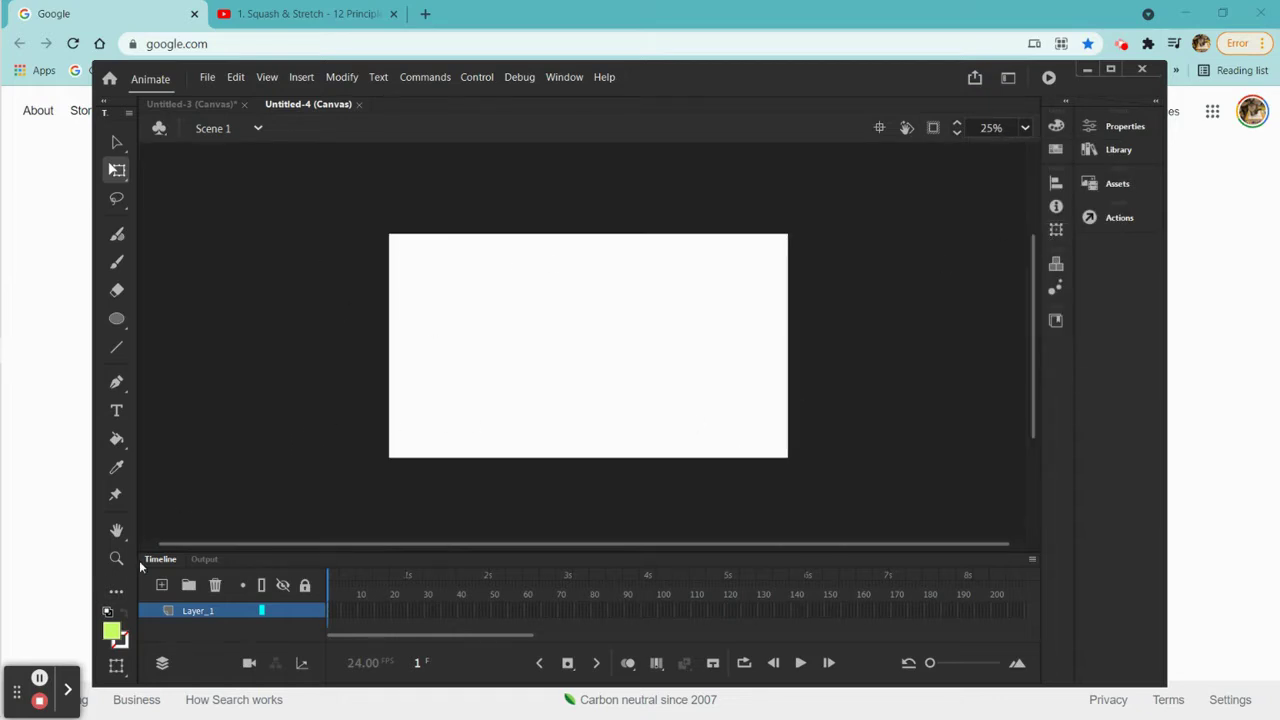
pyautogui.click(112, 632)
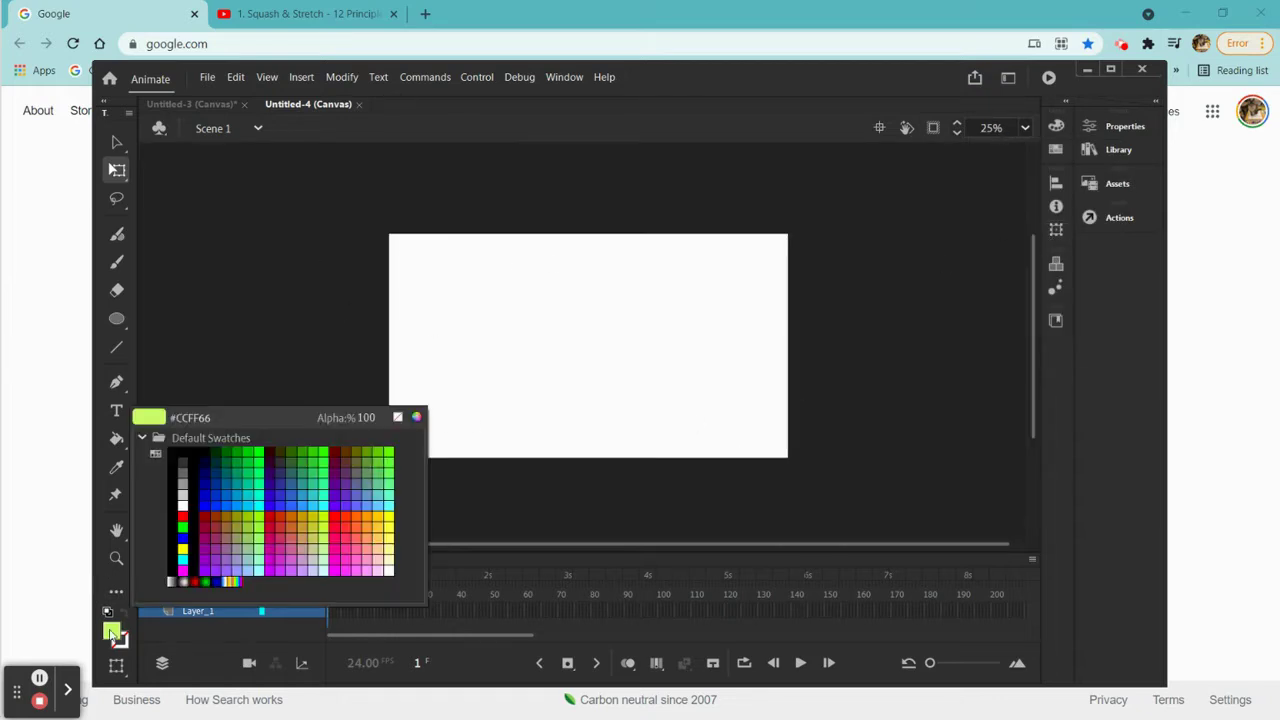
pyautogui.click(231, 500)
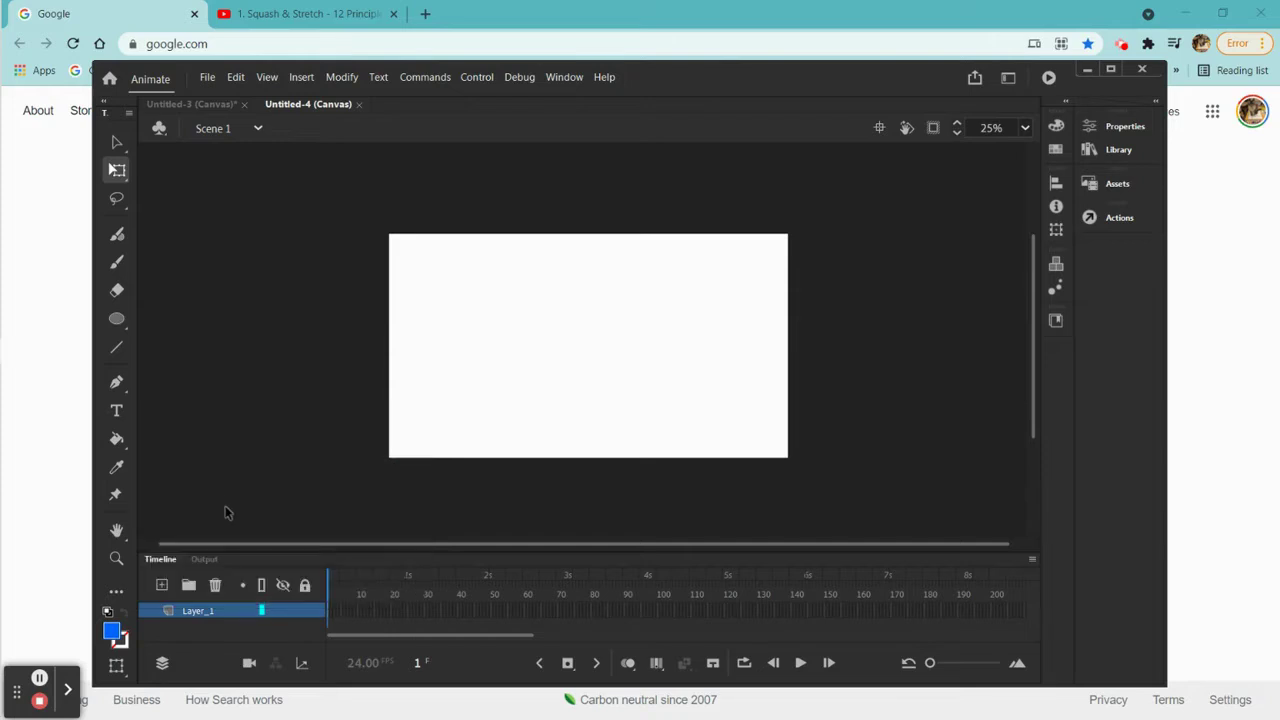
pyautogui.click(117, 320)
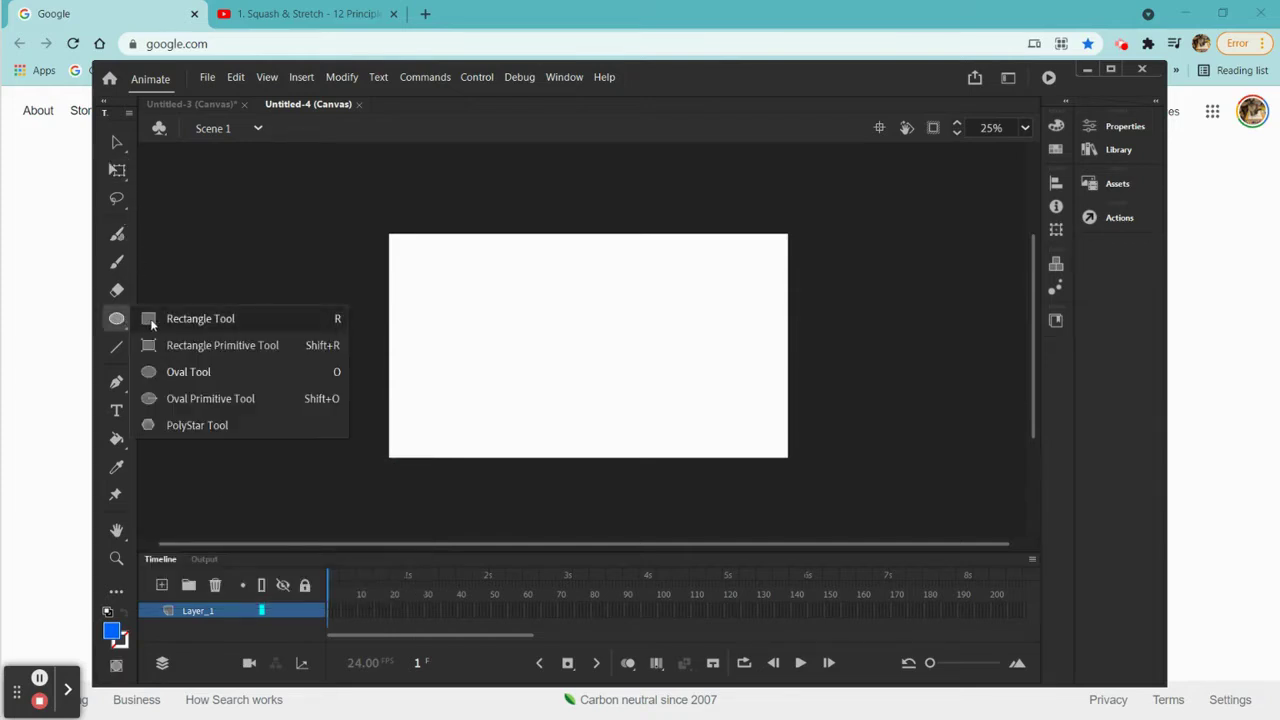
pyautogui.click(200, 318)
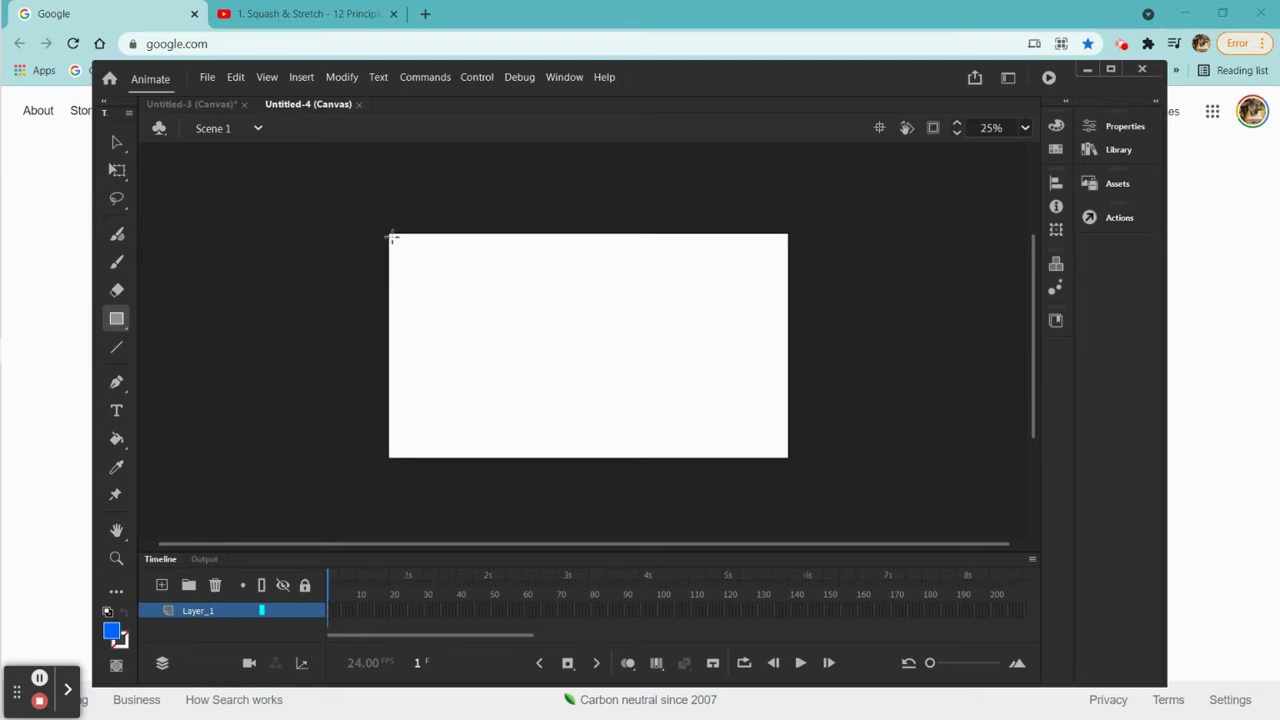
pyautogui.moveTo(389, 234); pyautogui.dragTo(793, 460)
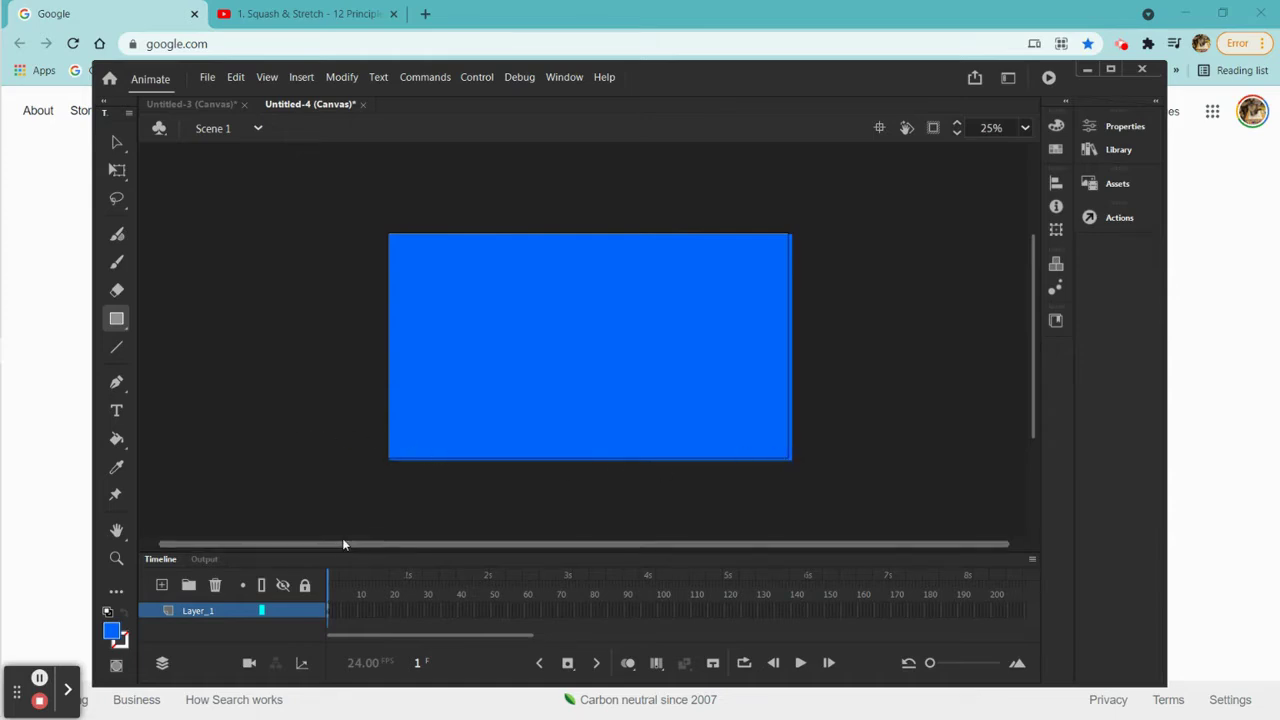
# Create a motion tween on the blue rectangle, converting it to a symbol
pyautogui.rightClick(455, 330)
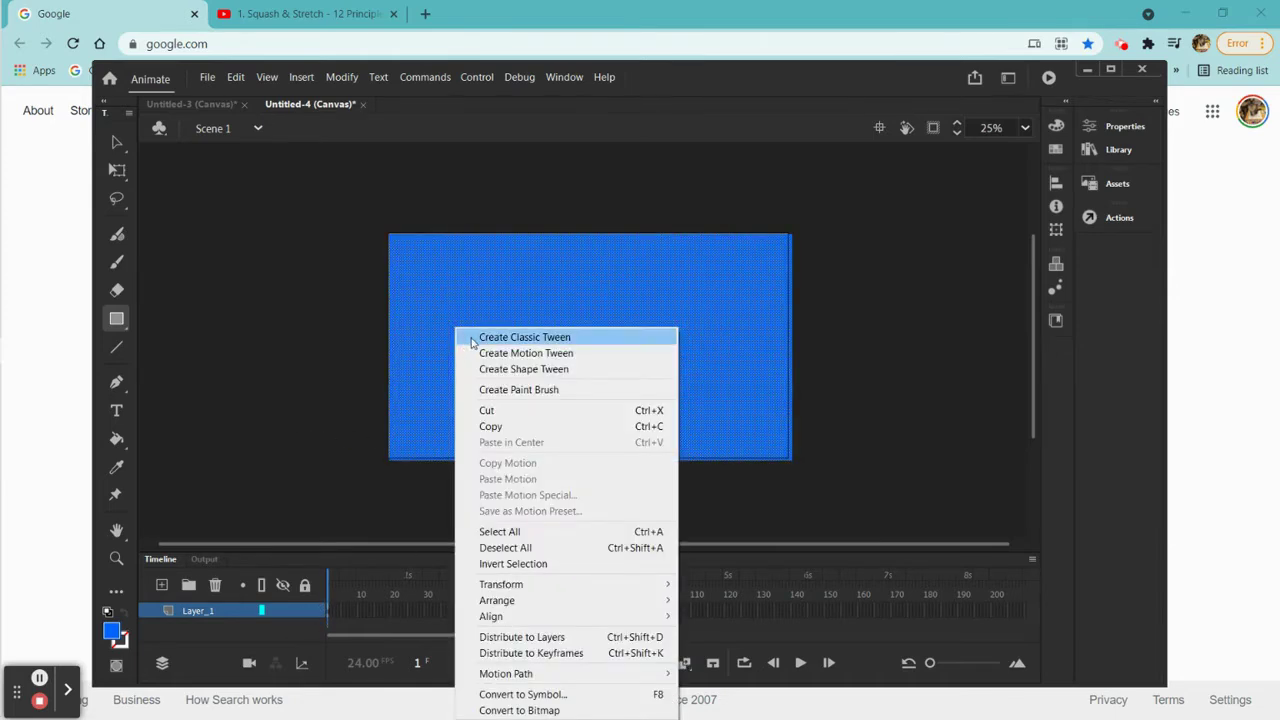
pyautogui.click(490, 353)
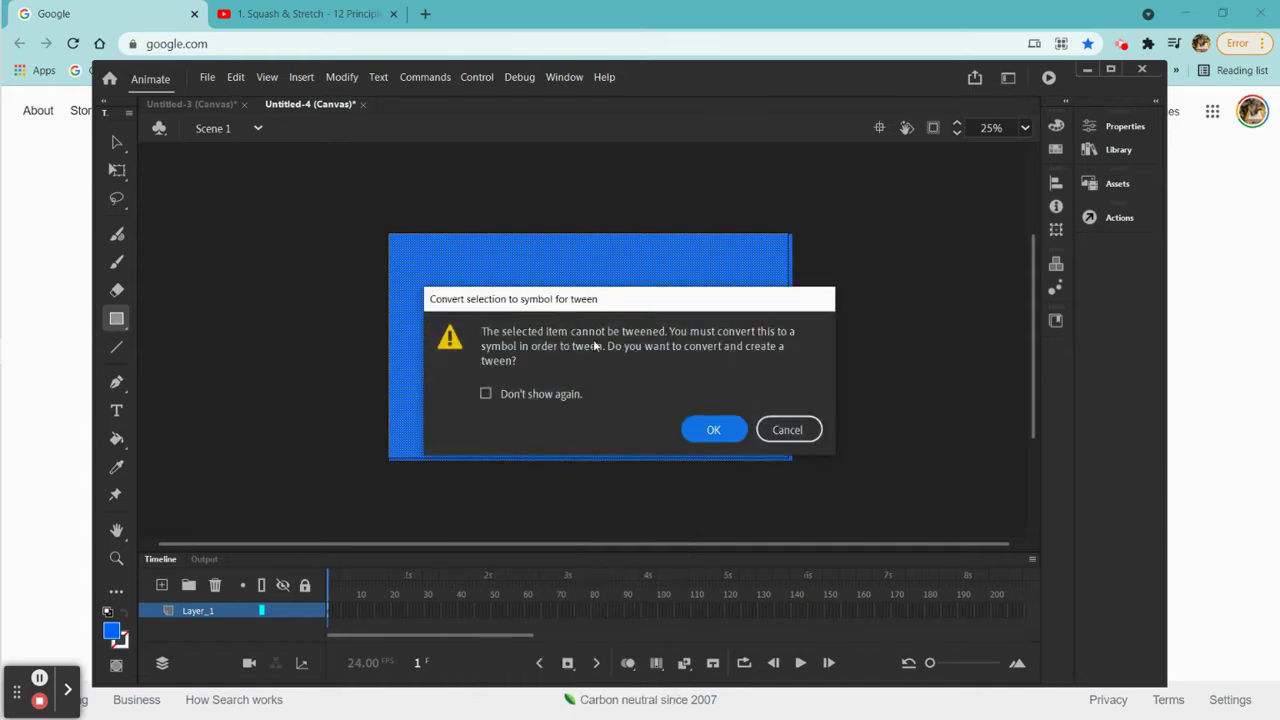
pyautogui.click(713, 430)
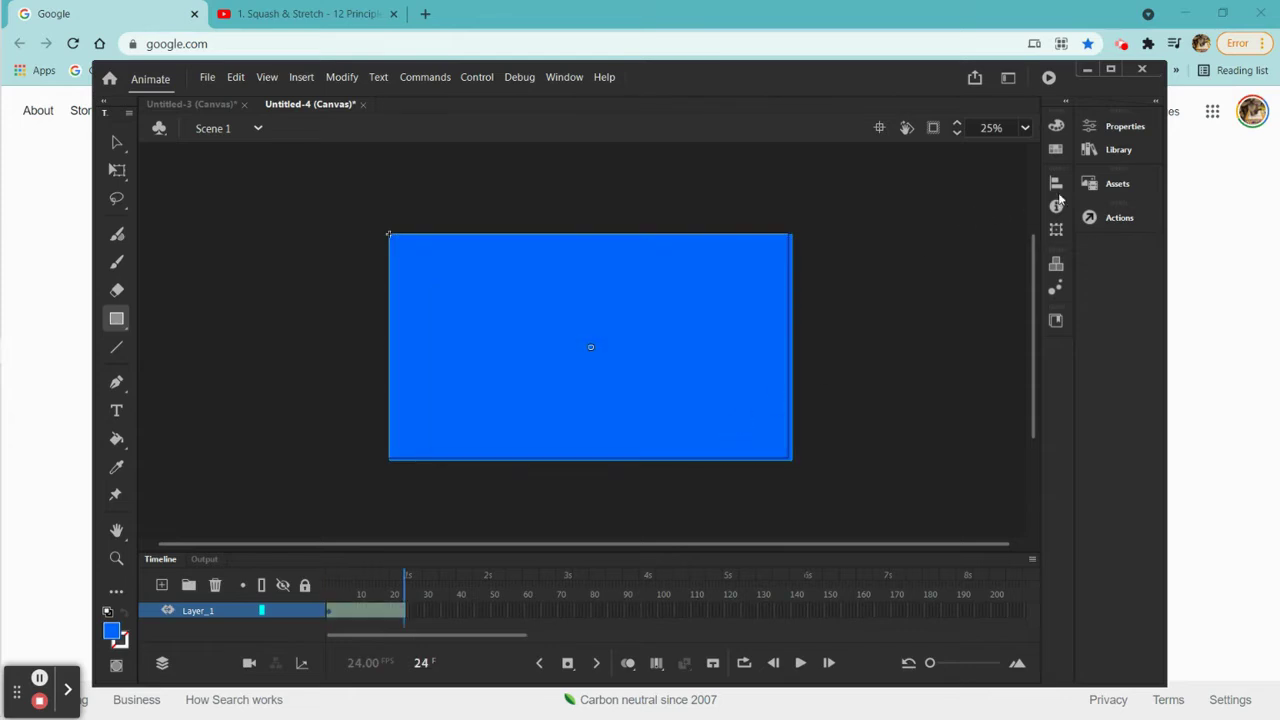
# Rename the rectangle's symbol in the library as "background color"
pyautogui.click(1118, 151)
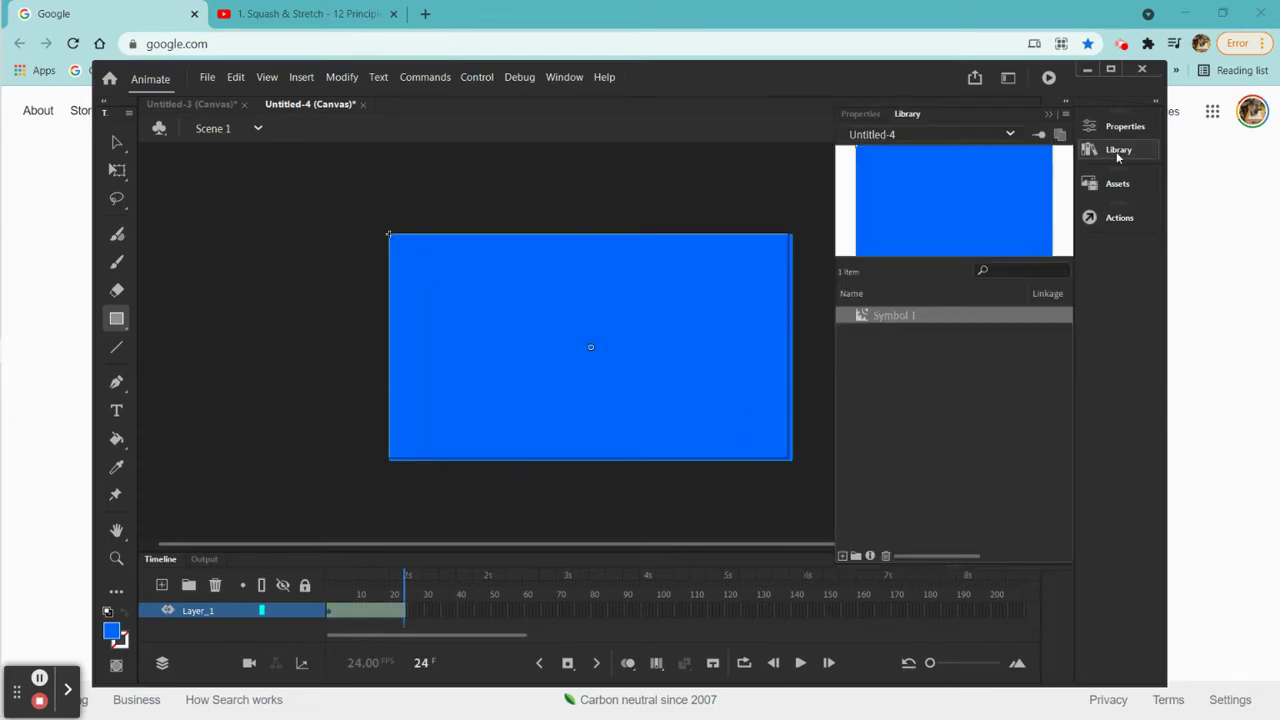
pyautogui.doubleClick(896, 317)
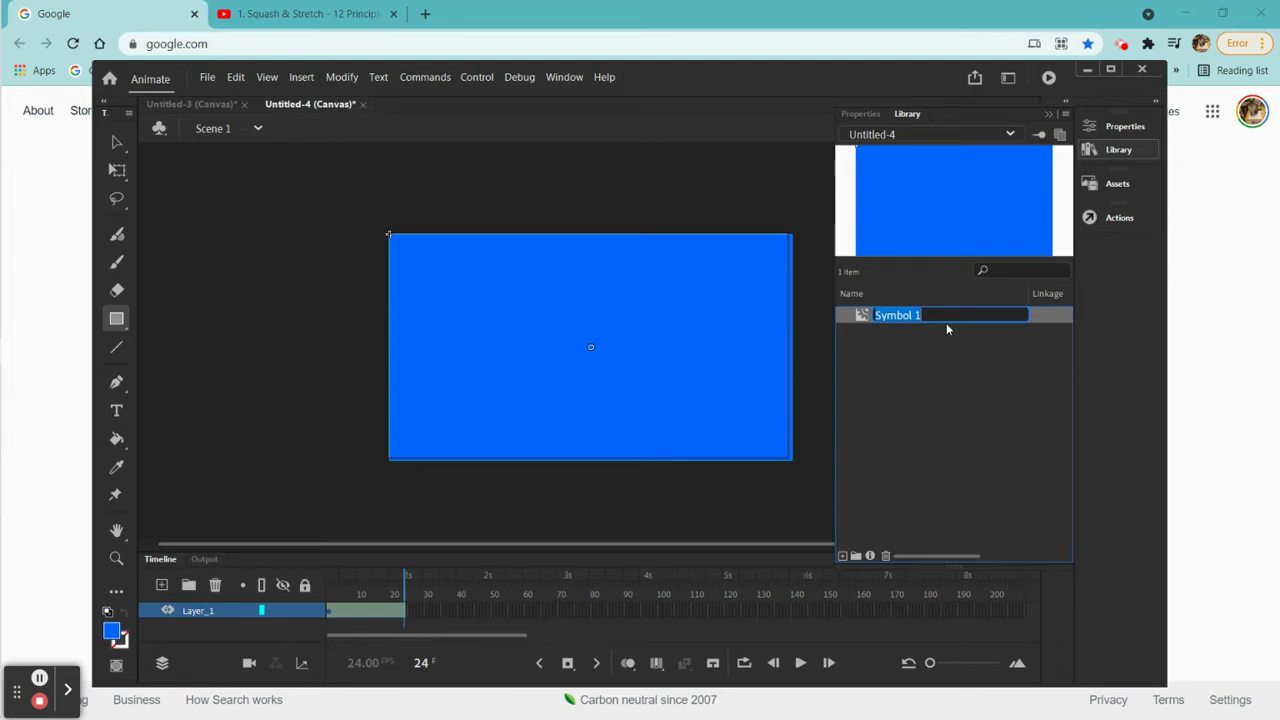
pyautogui.write('background color')
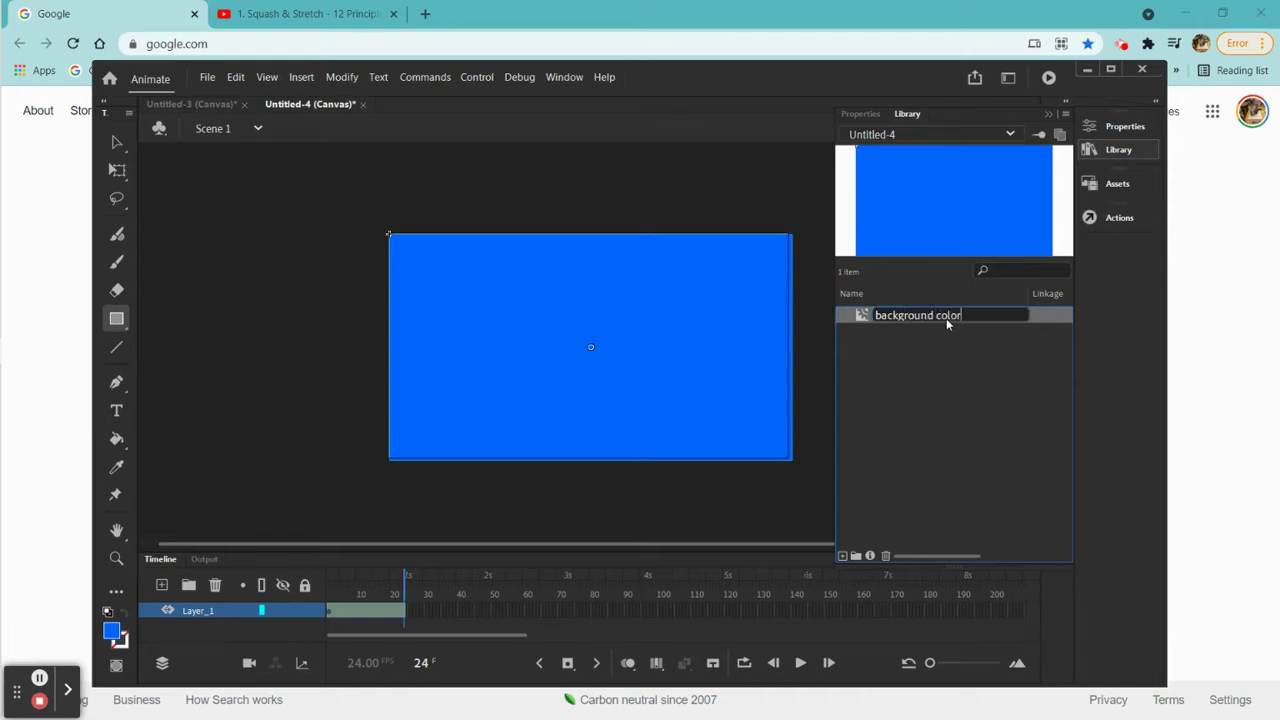
pyautogui.press('Return')
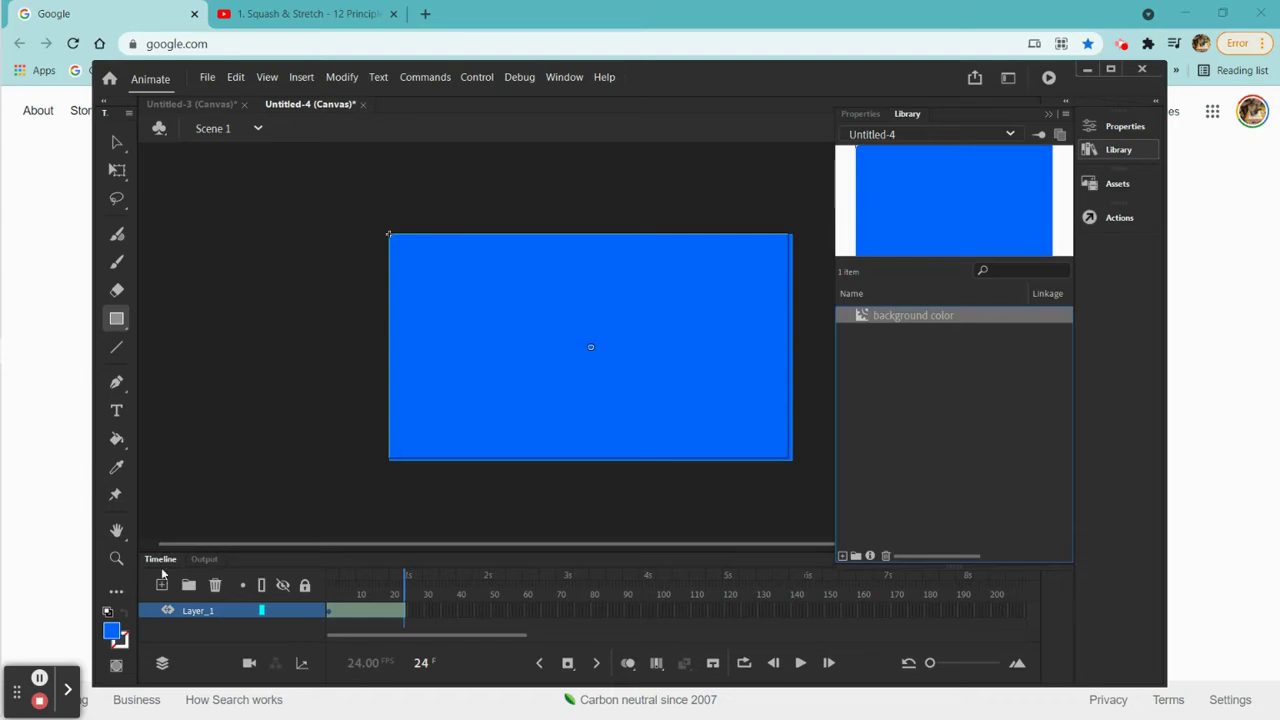
# Extend the background layer's tween span to frame 241, return to frame 1 and lock the layer
pyautogui.click(304, 612)
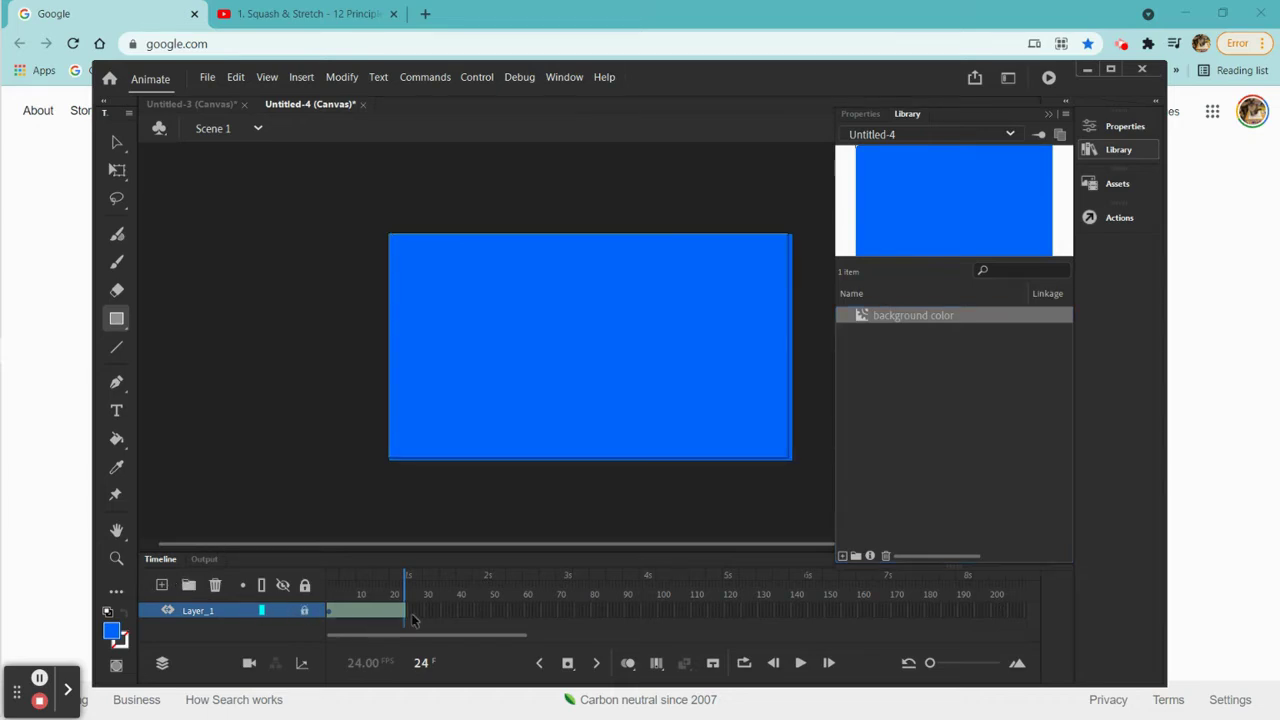
pyautogui.click(304, 611)
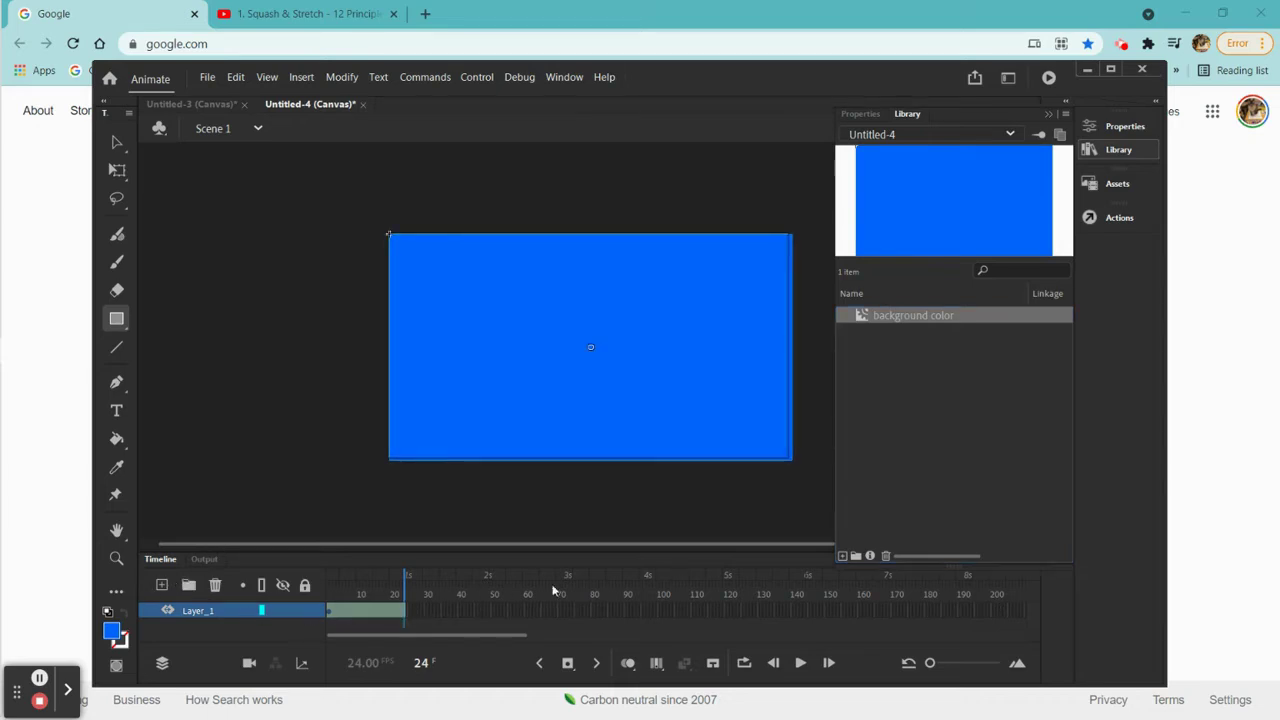
pyautogui.click(1047, 114)
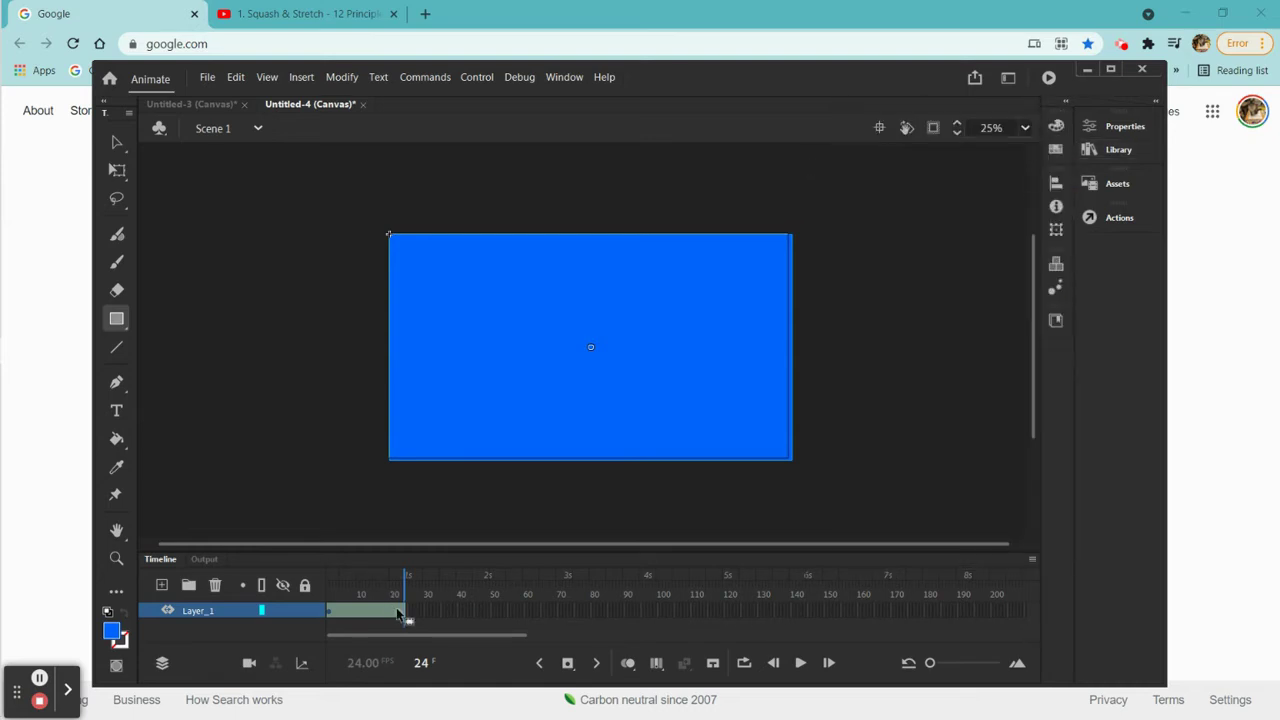
pyautogui.moveTo(404, 610); pyautogui.dragTo(960, 613)
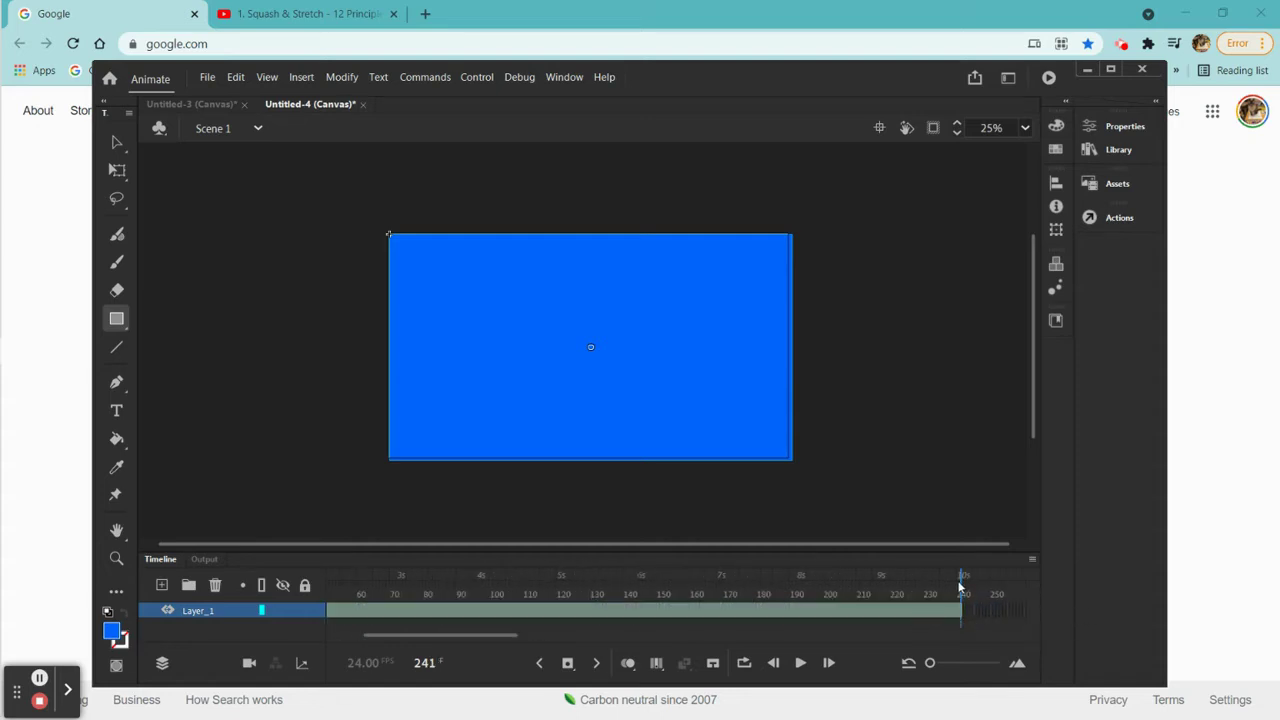
pyautogui.moveTo(960, 590); pyautogui.dragTo(193, 590)
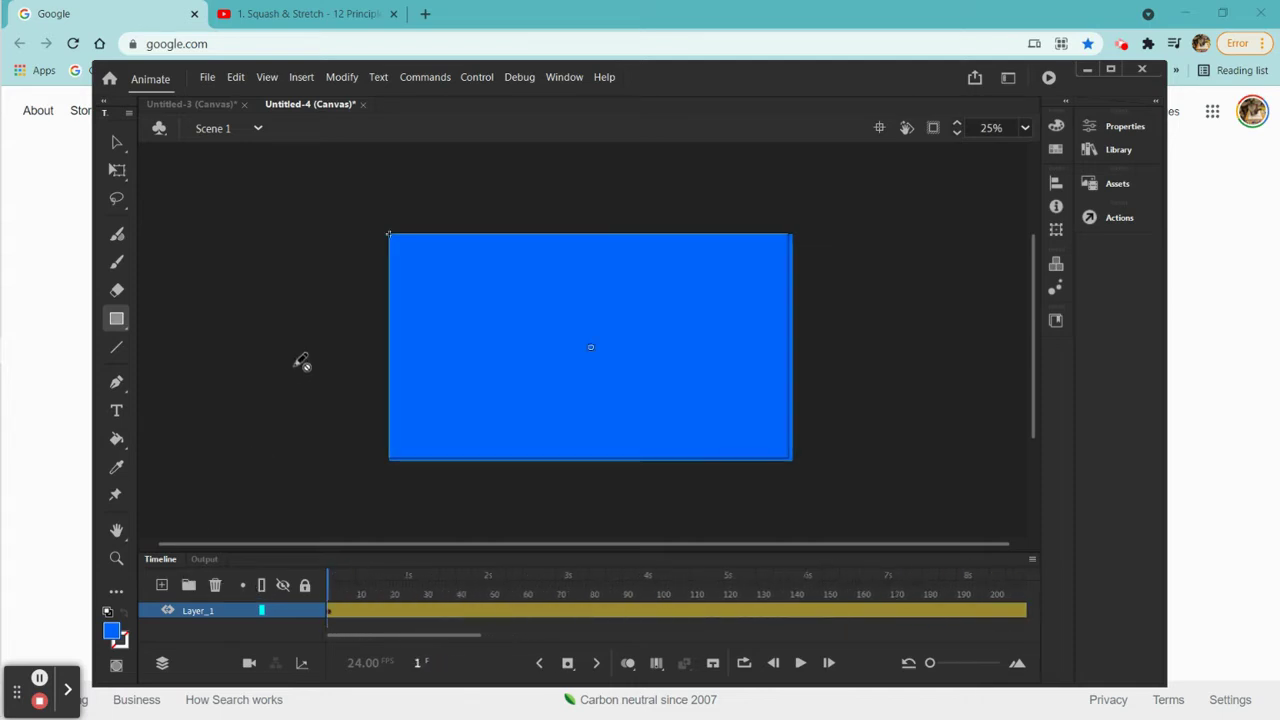
pyautogui.click(304, 610)
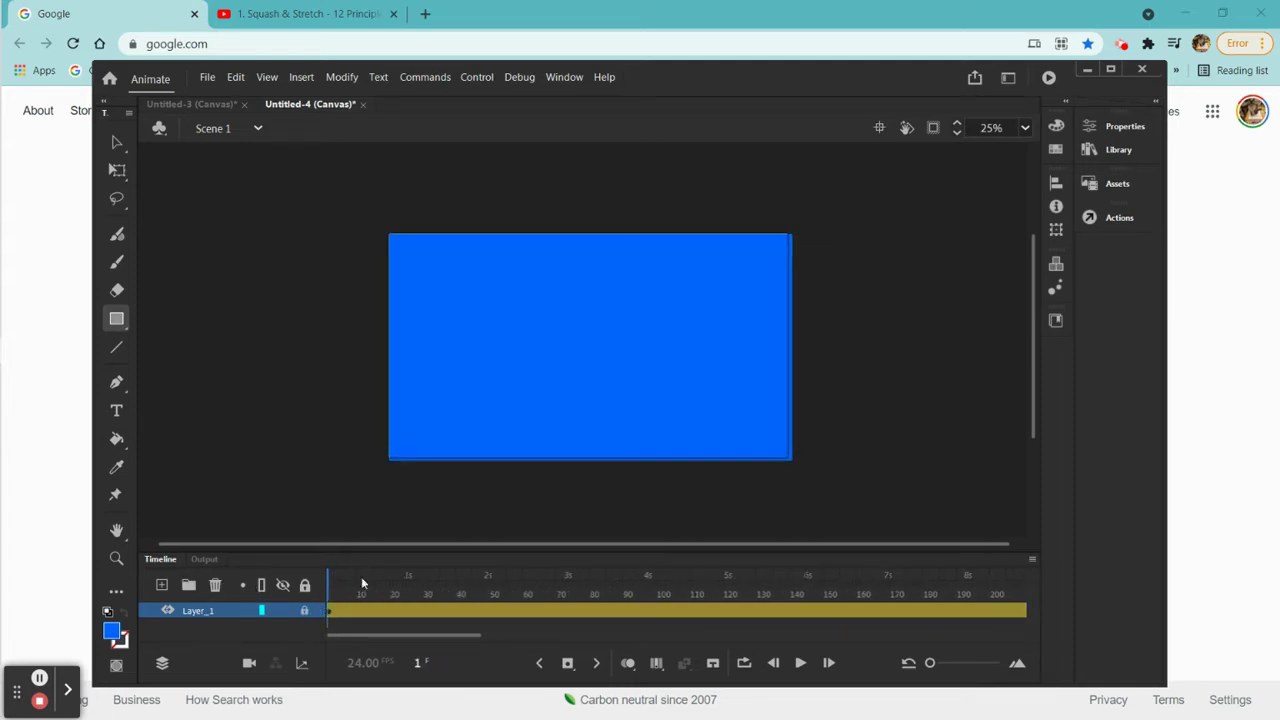
# Add a new layer and draw a small yellow circle just outside the stage's upper-left corner
pyautogui.click(161, 586)
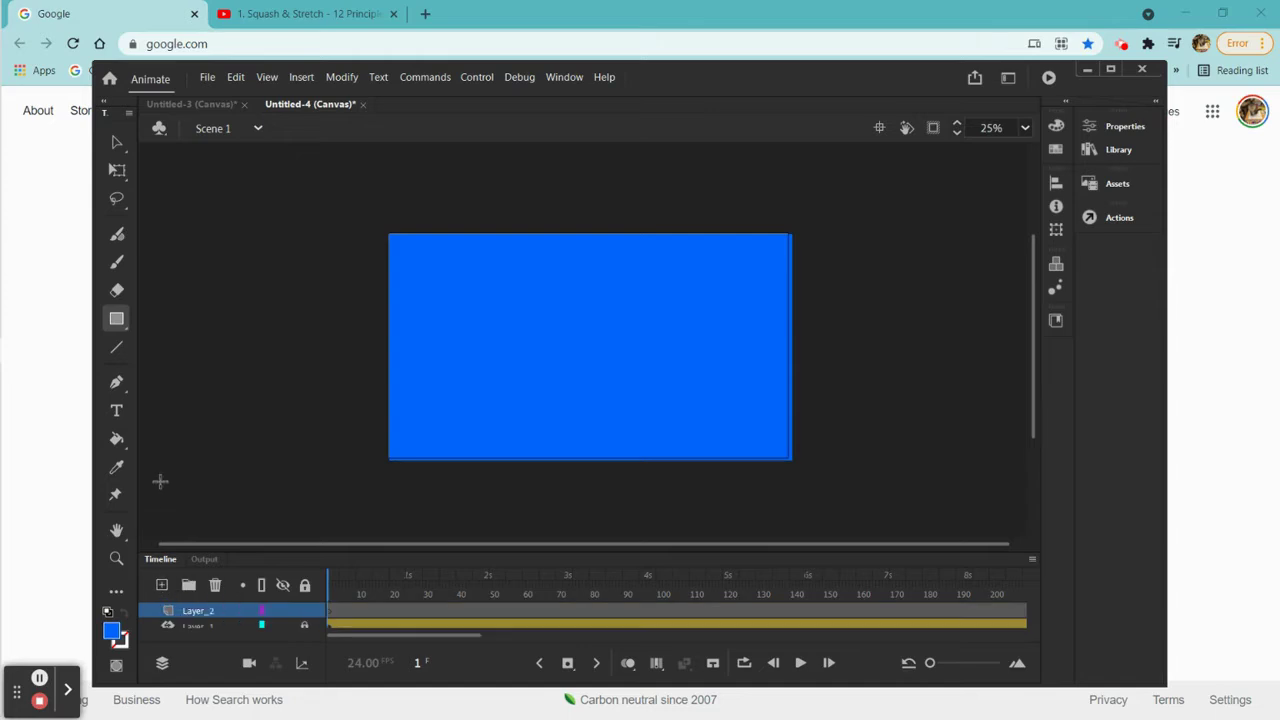
pyautogui.click(113, 633)
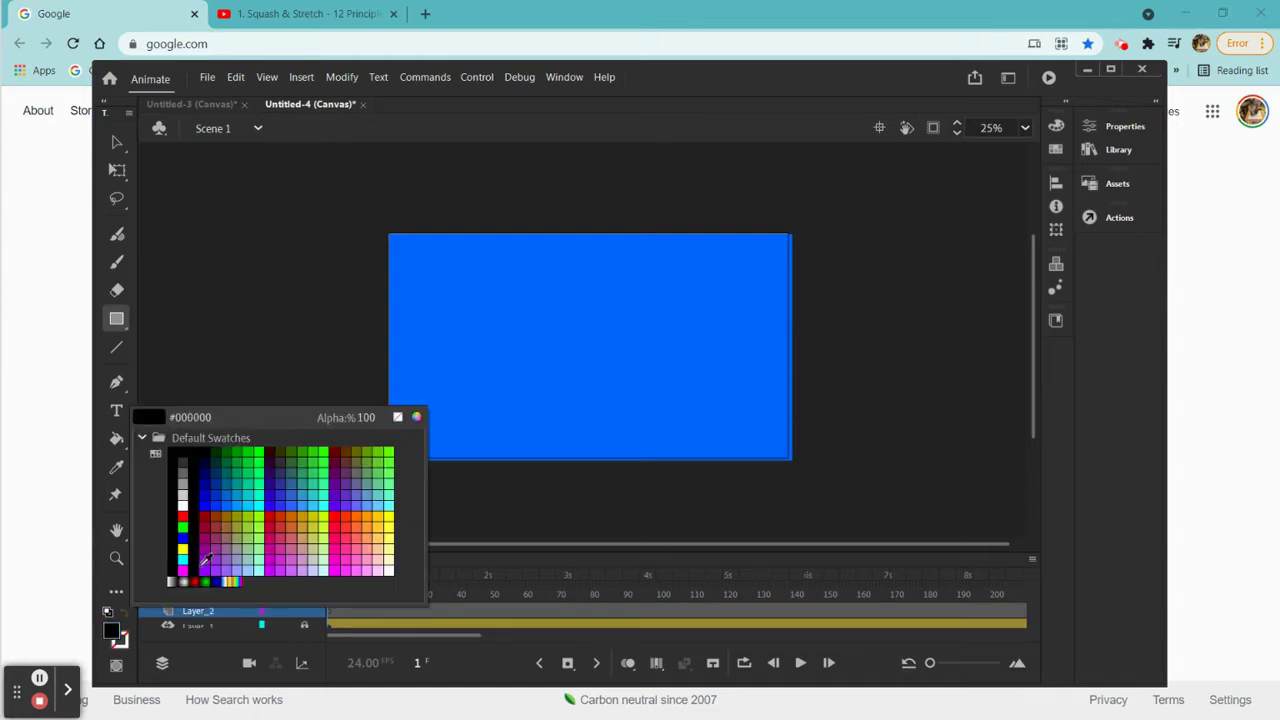
pyautogui.click(392, 508)
pyautogui.click(117, 324)
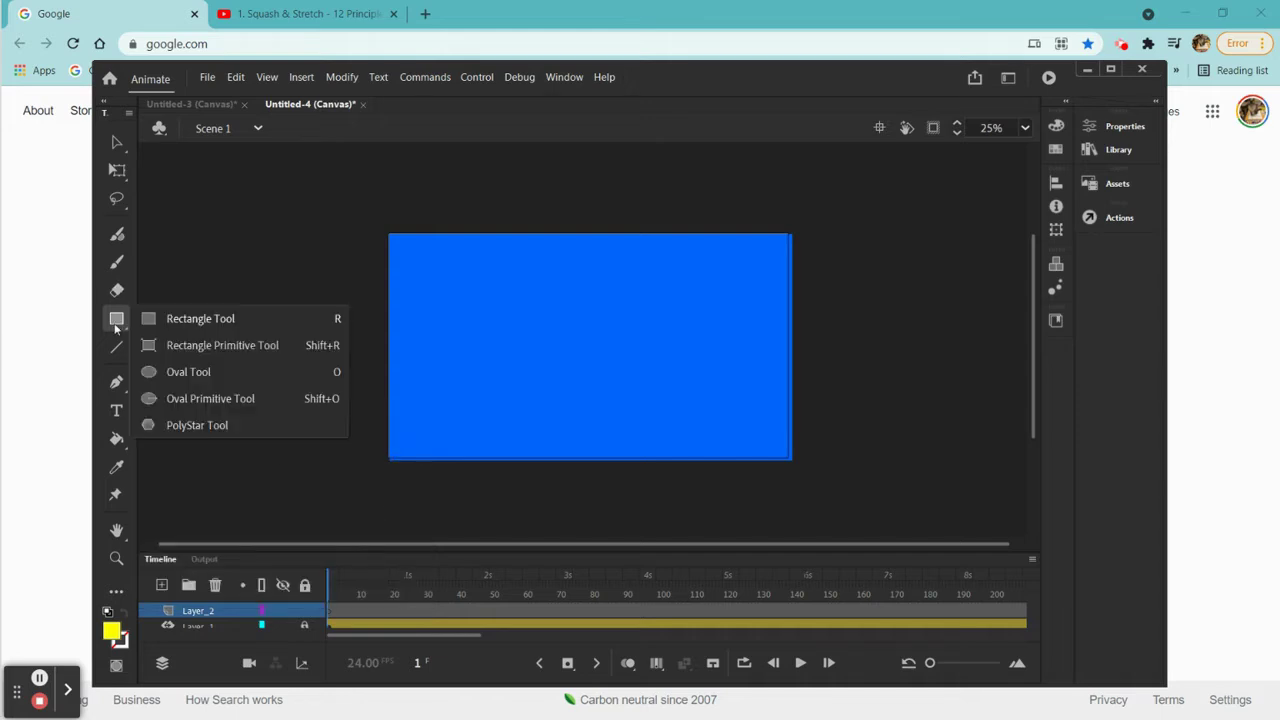
pyautogui.click(176, 372)
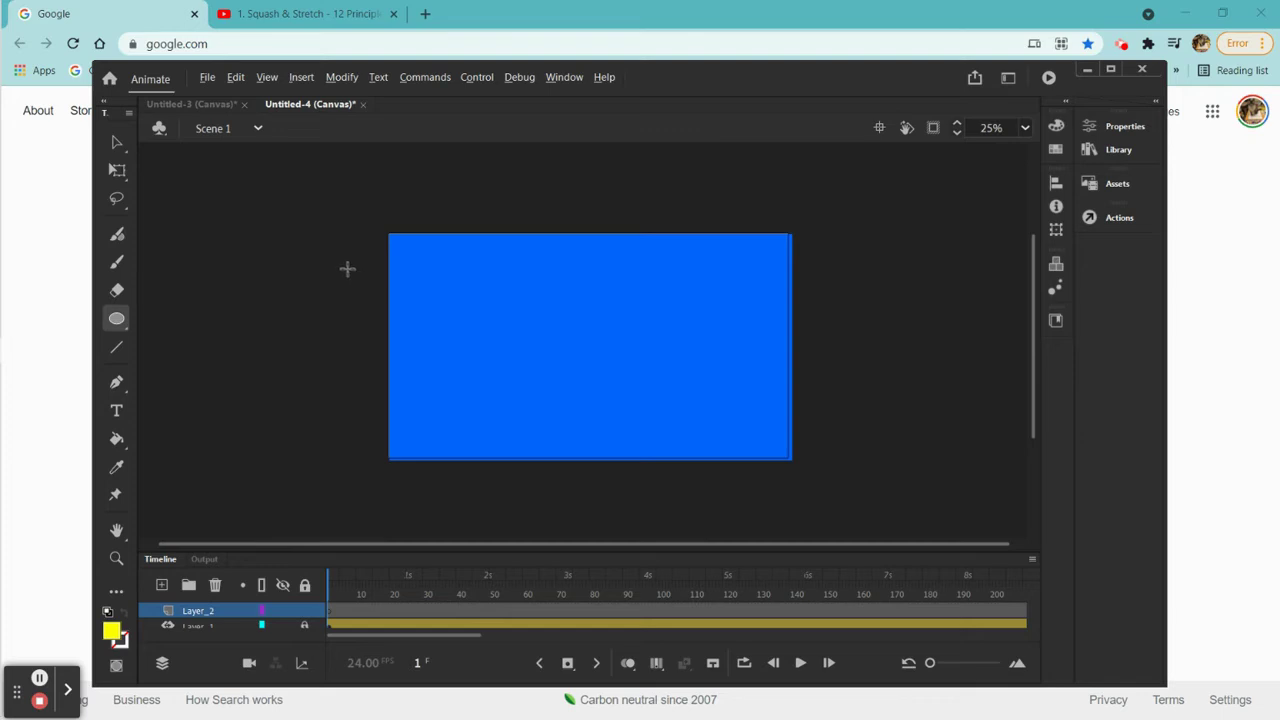
pyautogui.moveTo(346, 267); pyautogui.dragTo(370, 299)
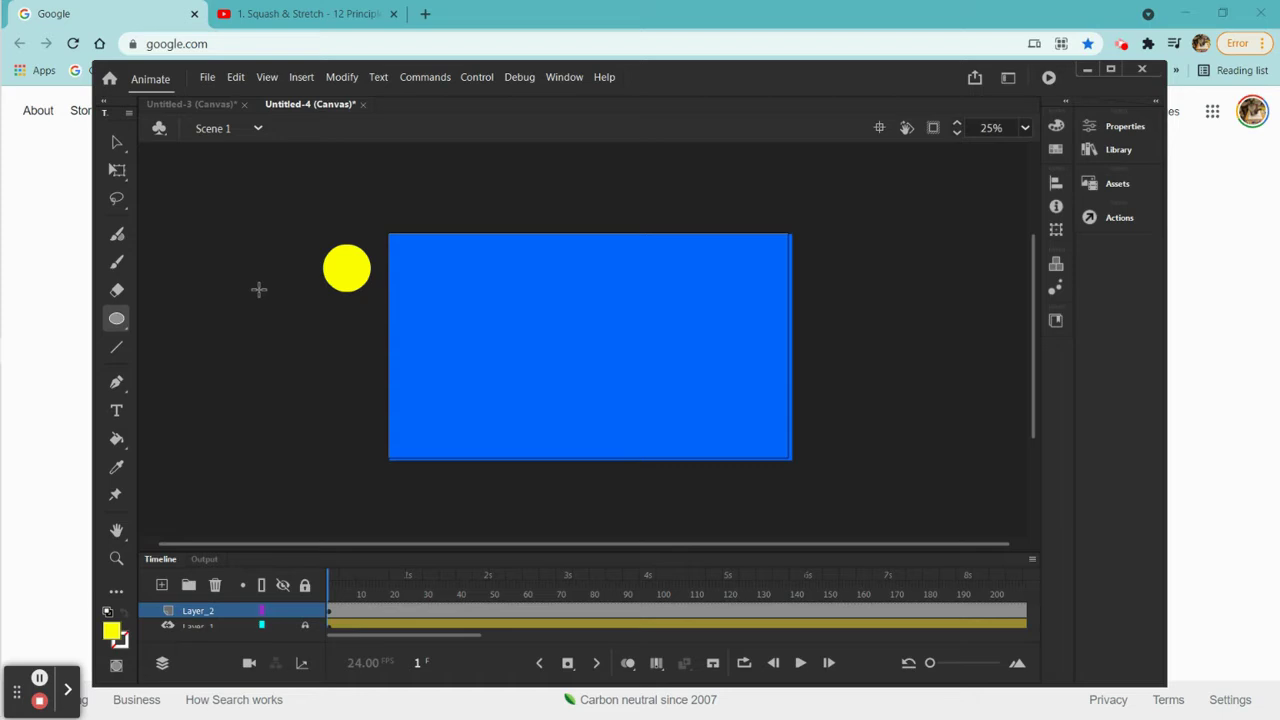
# Create a motion tween on the yellow circle, converting it to a symbol
pyautogui.rightClick(351, 279)
pyautogui.click(380, 303)
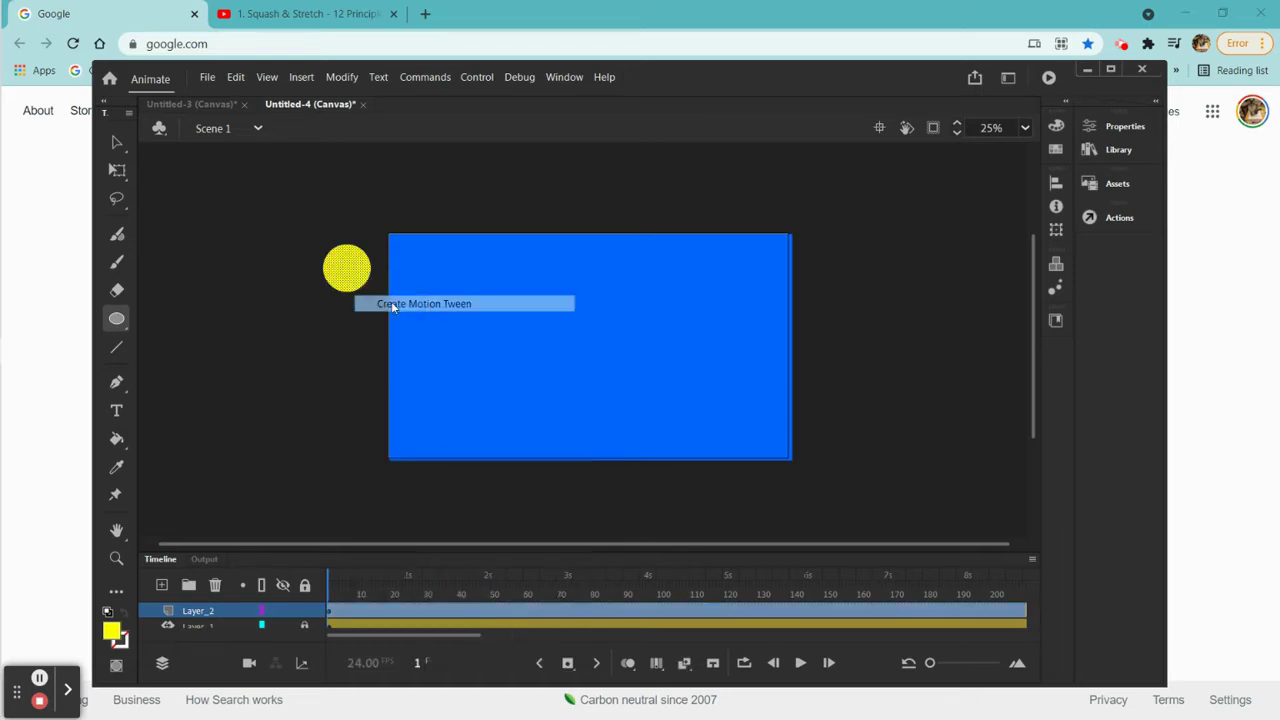
pyautogui.click(713, 429)
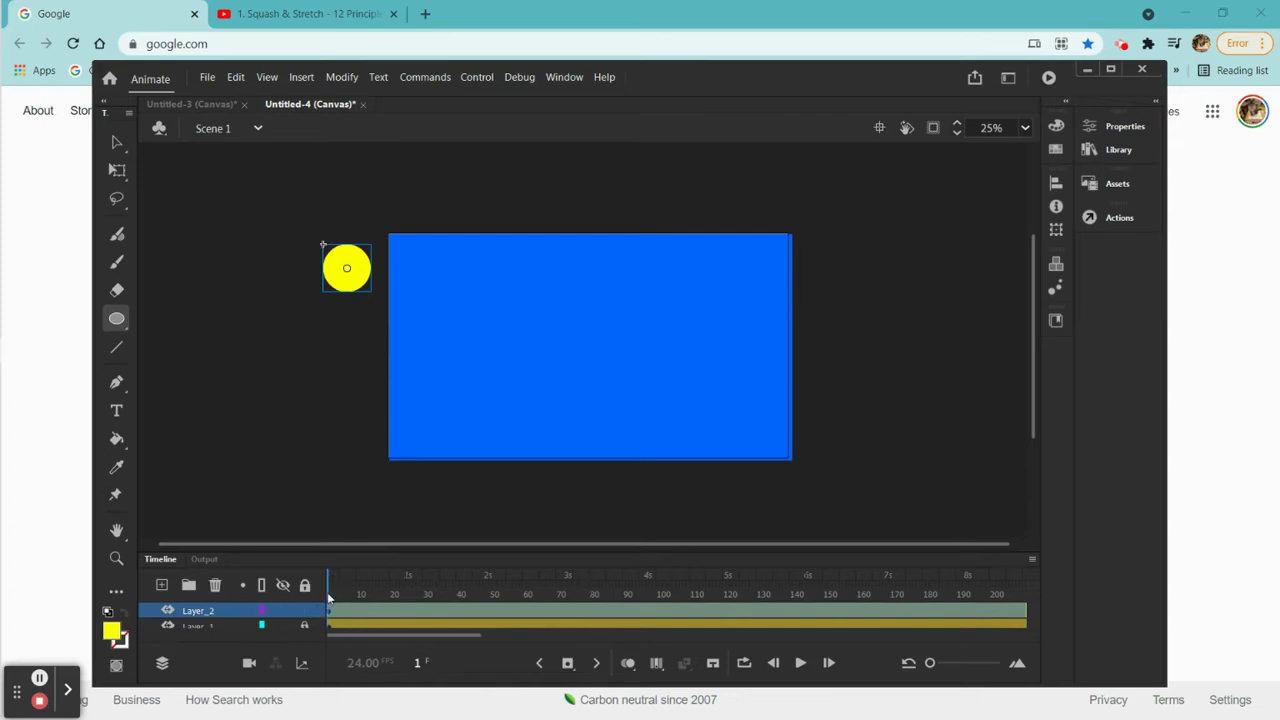
# At frame 49, move the yellow ball down onto the stage's bottom edge near its left side
pyautogui.moveTo(330, 598); pyautogui.dragTo(489, 610)
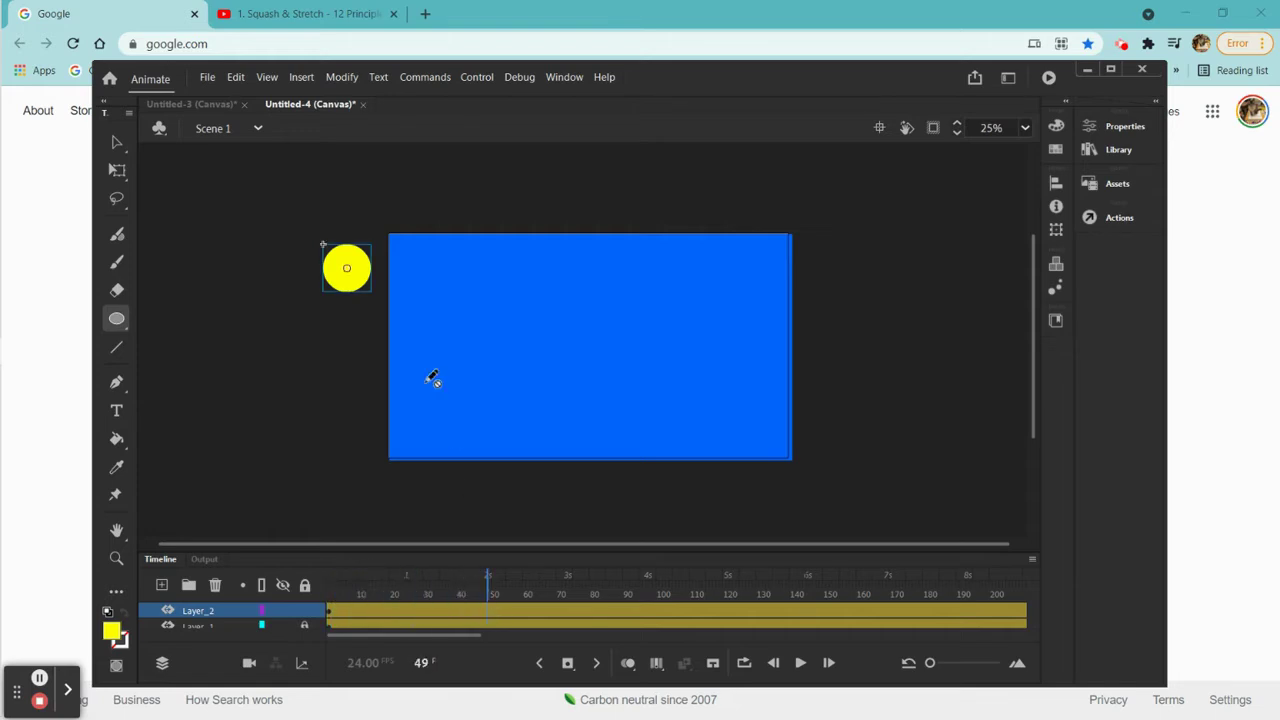
pyautogui.click(117, 143)
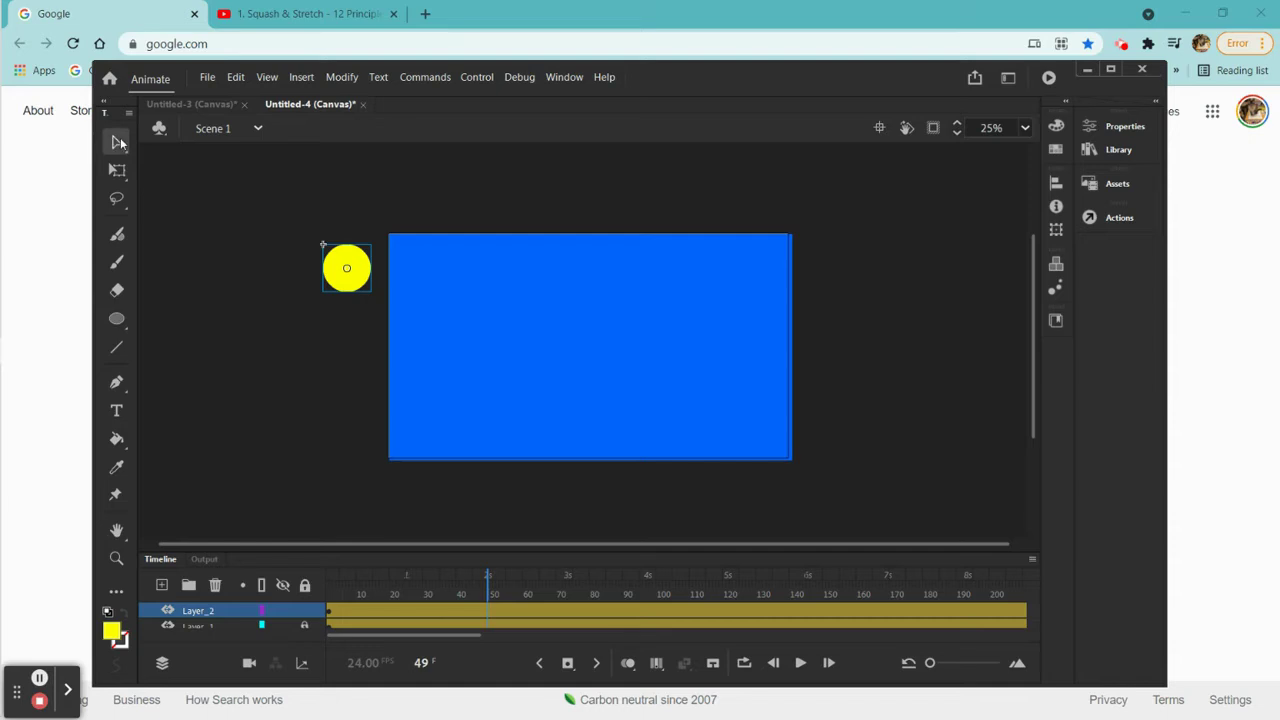
pyautogui.moveTo(361, 278); pyautogui.dragTo(471, 440)
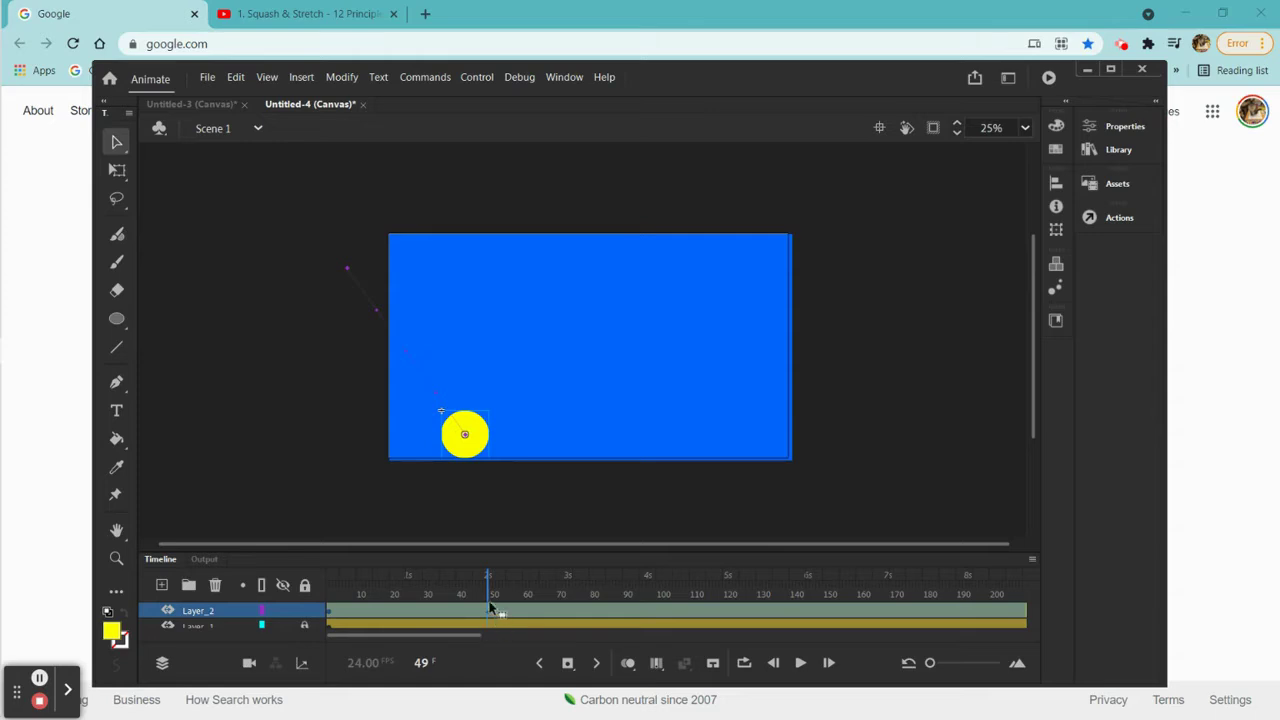
# At frame 97, move the yellow ball to the stage's upper middle, and lower its landing point at frame 49 slightly
pyautogui.moveTo(488, 597); pyautogui.dragTo(650, 610)
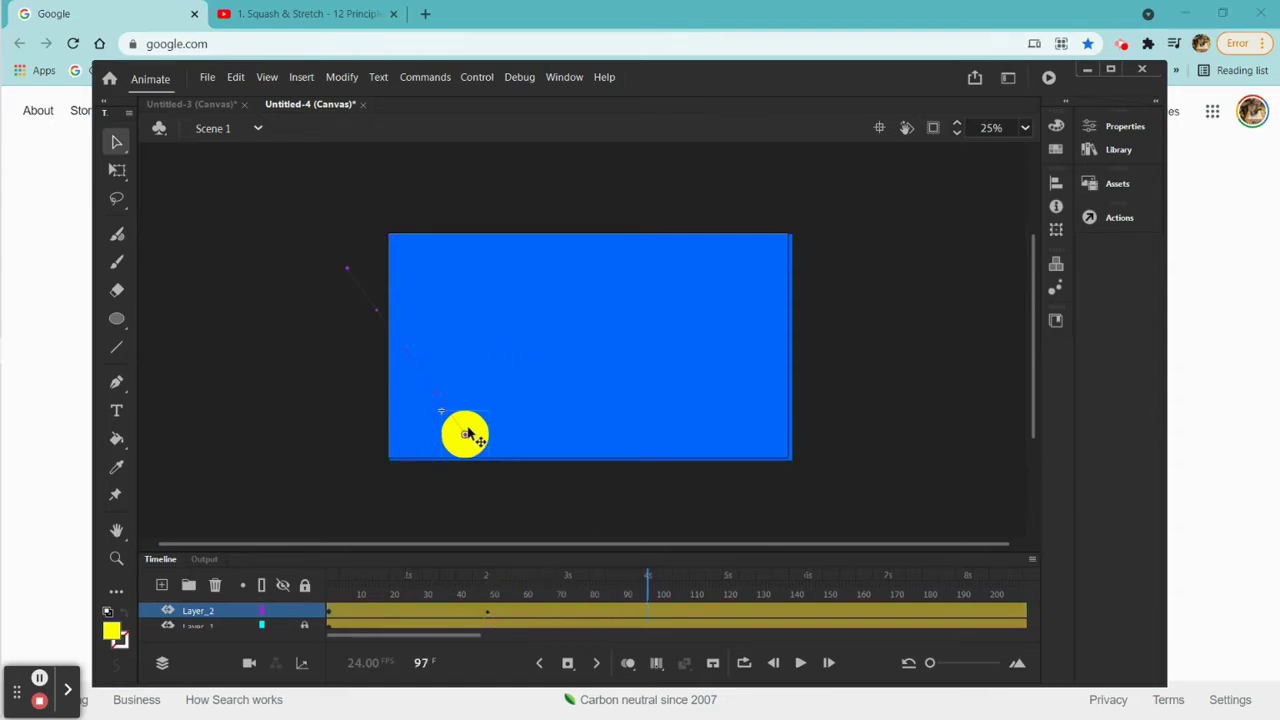
pyautogui.moveTo(468, 434); pyautogui.dragTo(586, 289)
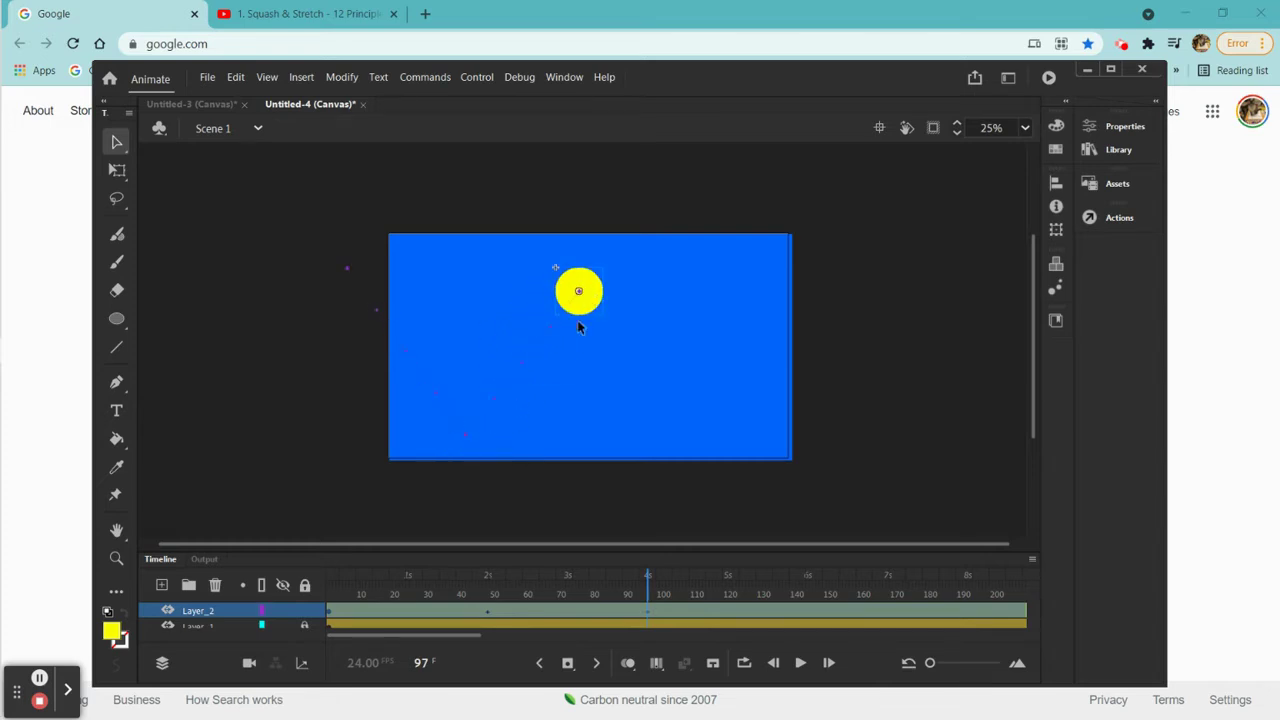
pyautogui.click(464, 447)
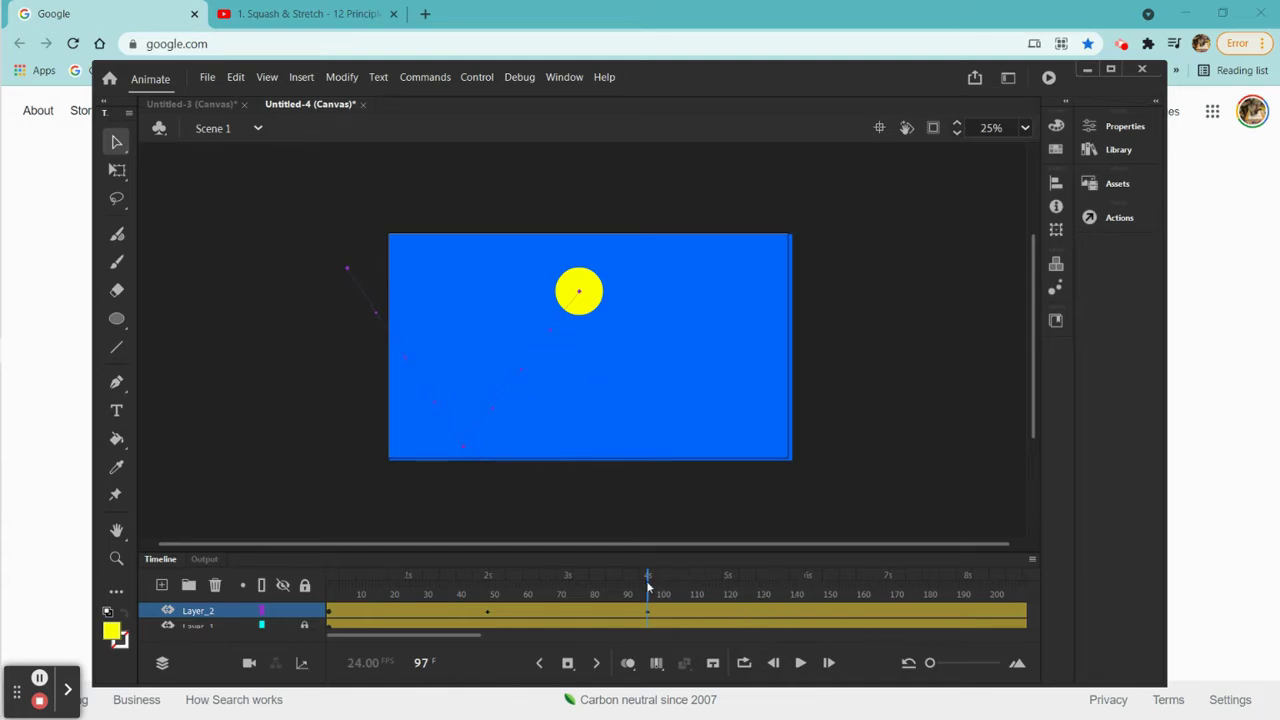
# Move the ball down to the stage's bottom edge at frame 145 and up toward the stage's upper right at the 8-second mark
pyautogui.moveTo(648, 588); pyautogui.dragTo(810, 606)
pyautogui.moveTo(573, 296); pyautogui.dragTo(625, 458)
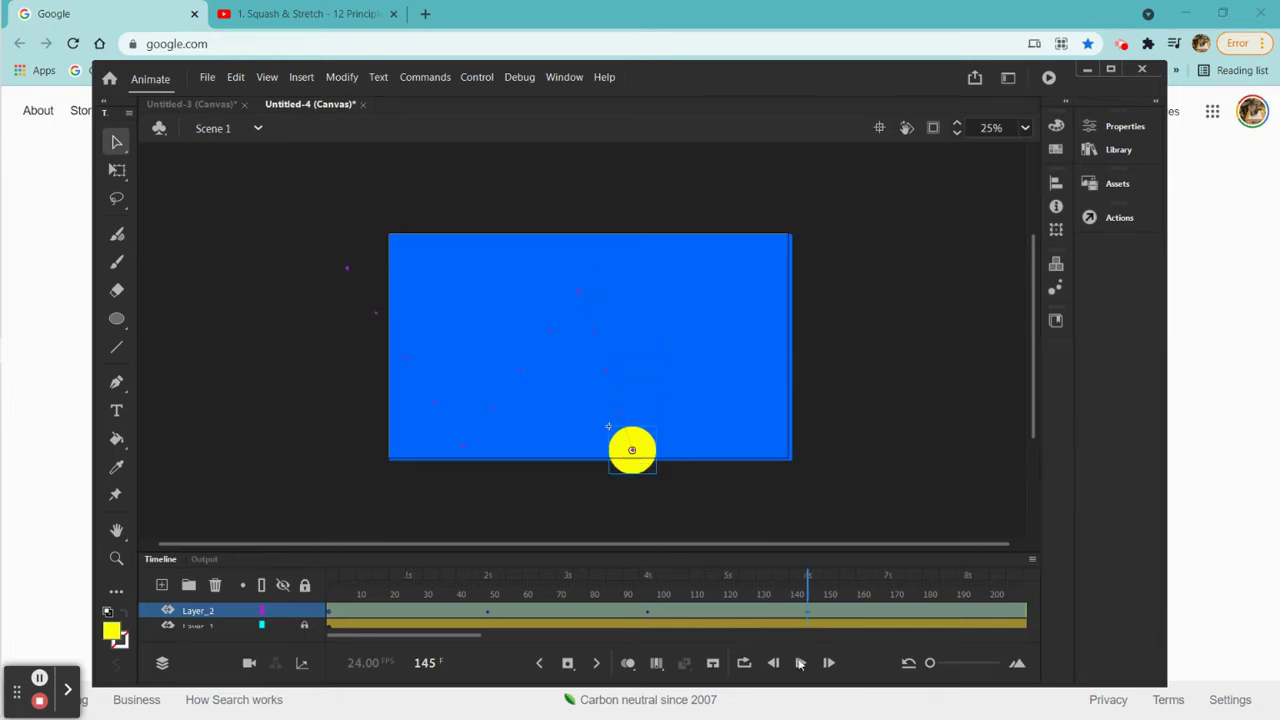
pyautogui.moveTo(808, 574); pyautogui.dragTo(970, 590)
pyautogui.click(640, 452)
pyautogui.moveTo(646, 453); pyautogui.dragTo(743, 312)
# At frame 241, move the ball just outside the stage's lower-right corner, and bend the motion path's straight segments into bounce arcs
pyautogui.moveTo(968, 577); pyautogui.dragTo(1008, 600)
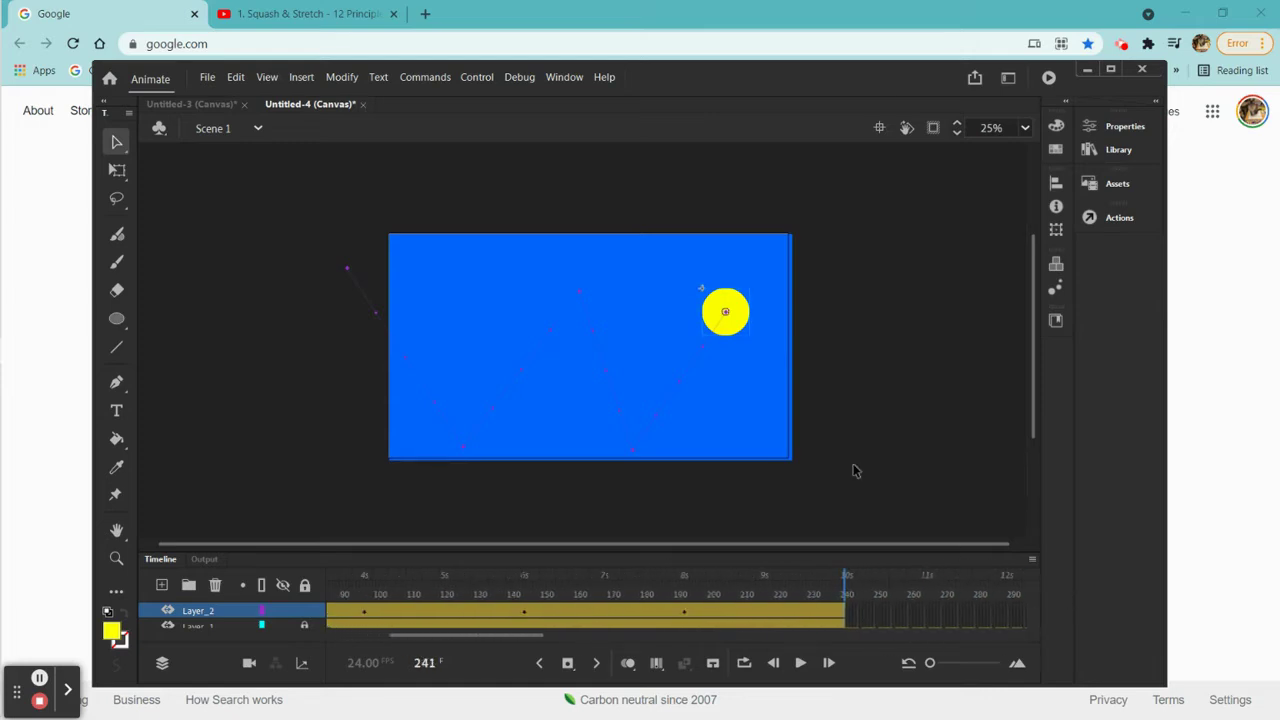
pyautogui.moveTo(732, 318)
pyautogui.mouseDown()
pyautogui.moveTo(795, 378)
pyautogui.moveTo(729, 318)
pyautogui.mouseUp()
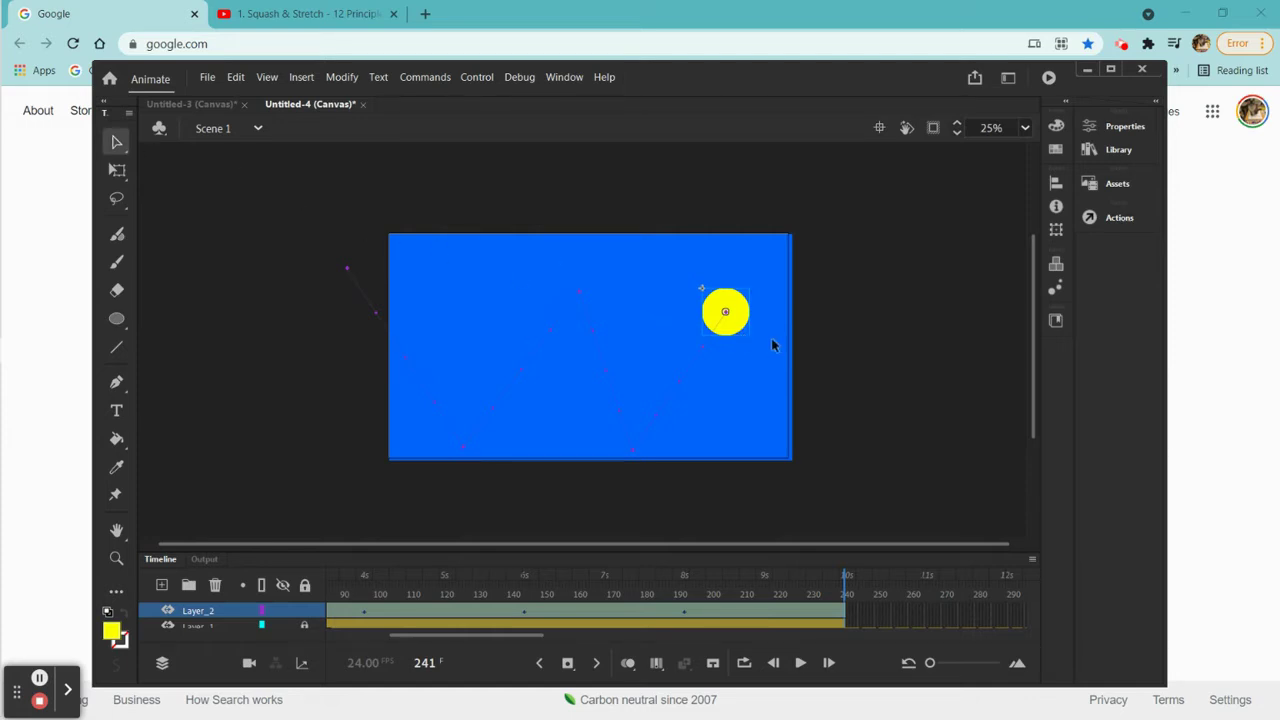
pyautogui.moveTo(737, 323); pyautogui.dragTo(860, 476)
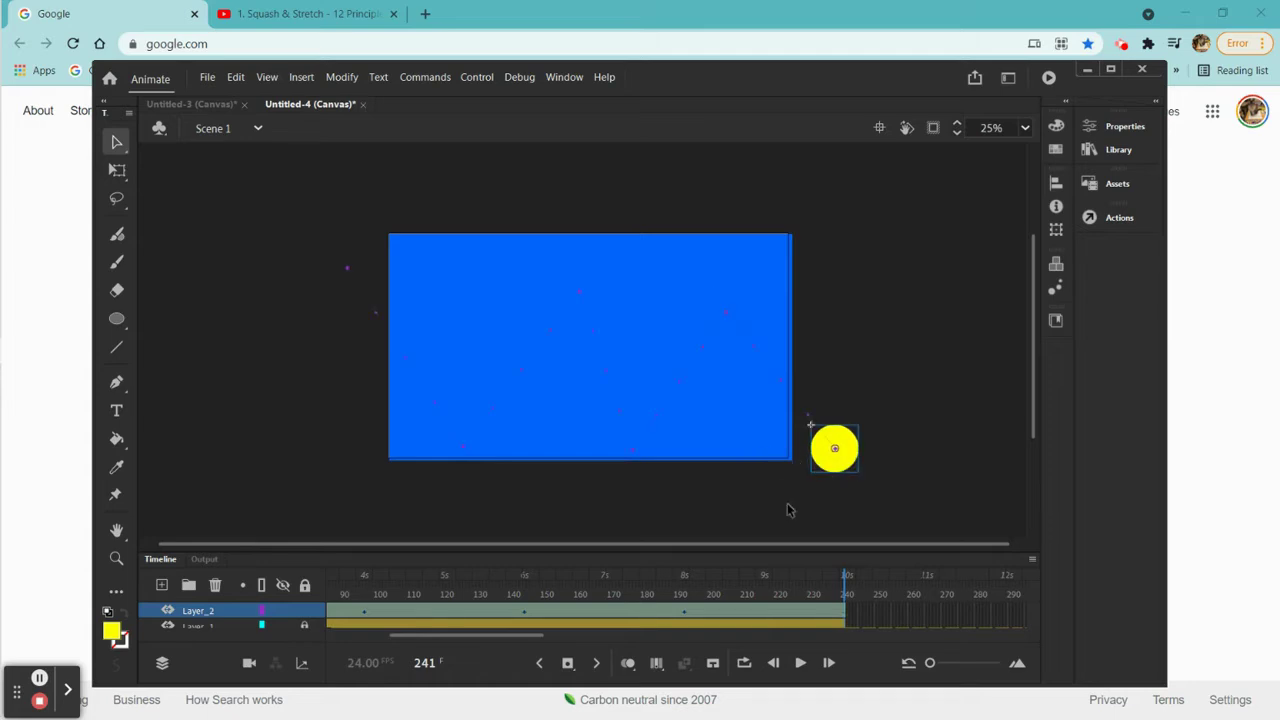
pyautogui.moveTo(845, 585); pyautogui.dragTo(292, 393)
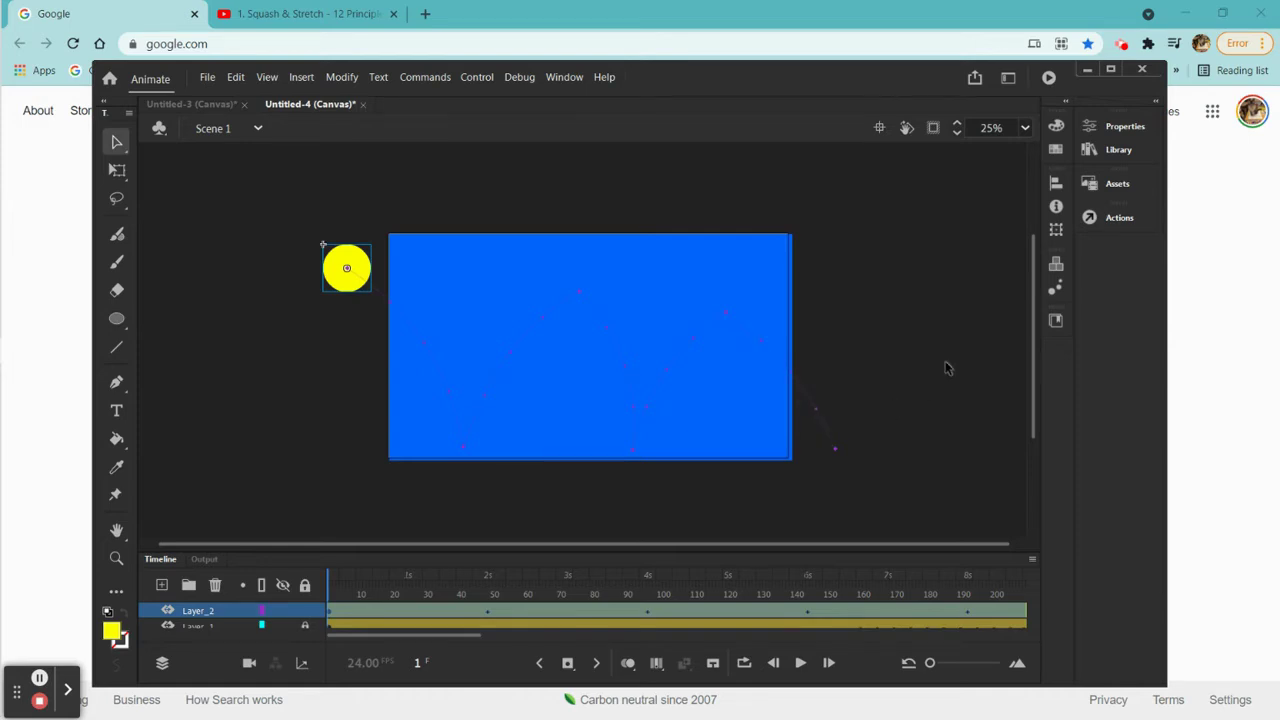
# Rename the ball's library symbol "yellow bouncing ball" and collapse the library
pyautogui.click(1116, 151)
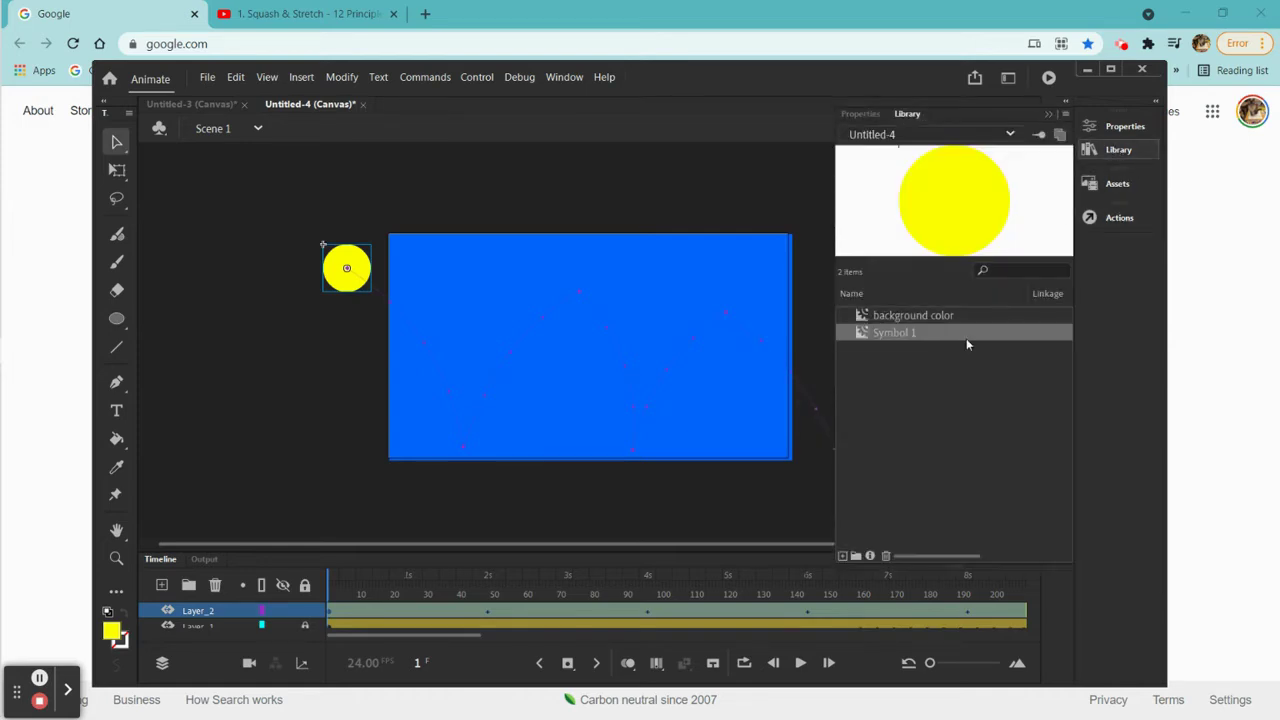
pyautogui.doubleClick(908, 334)
pyautogui.write('yellow bouncing ball')
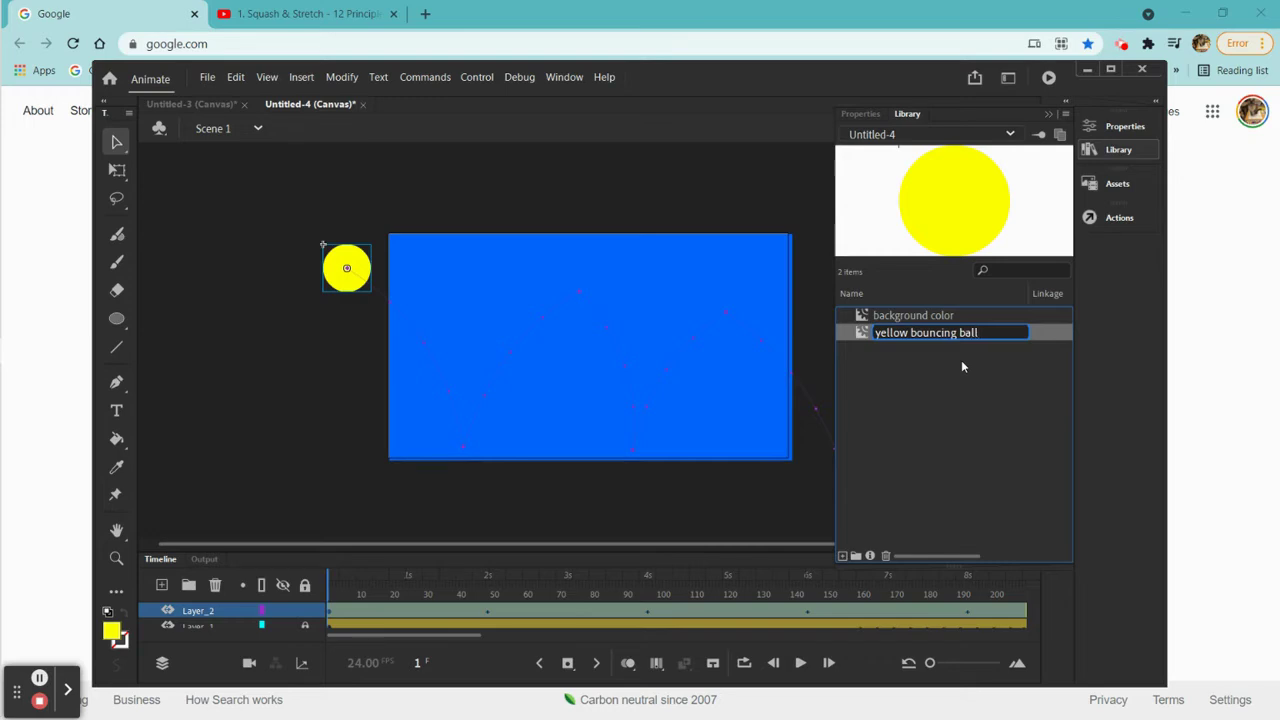
pyautogui.press('Return')
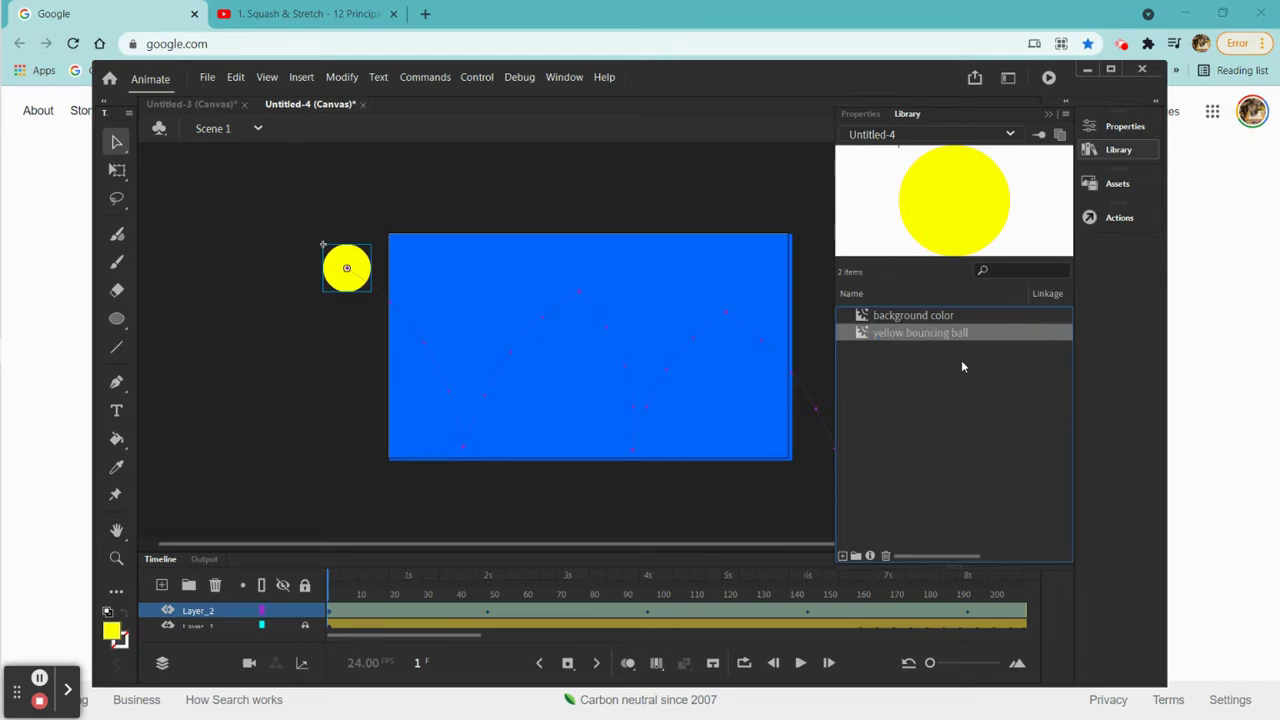
pyautogui.click(1048, 114)
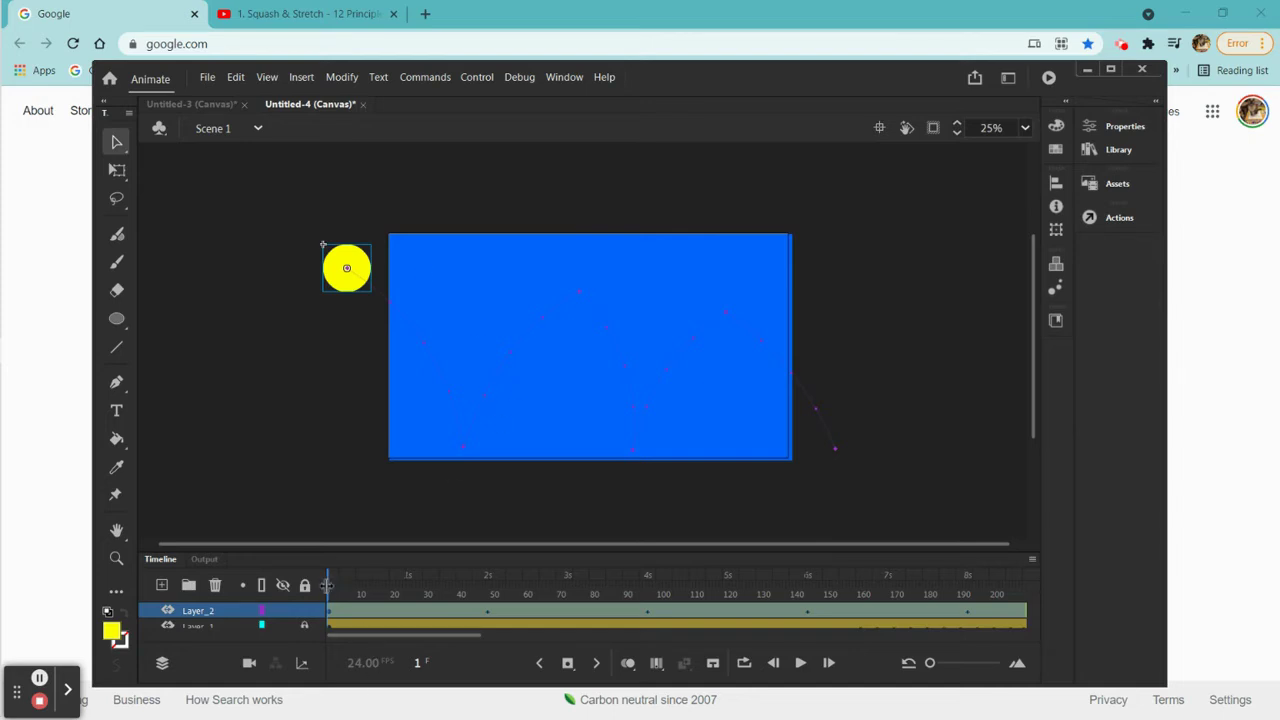
# At frame 29, rotate the ball with Free Transform and narrow it into an ellipse stretched along the downward path
pyautogui.moveTo(330, 592); pyautogui.dragTo(421, 611)
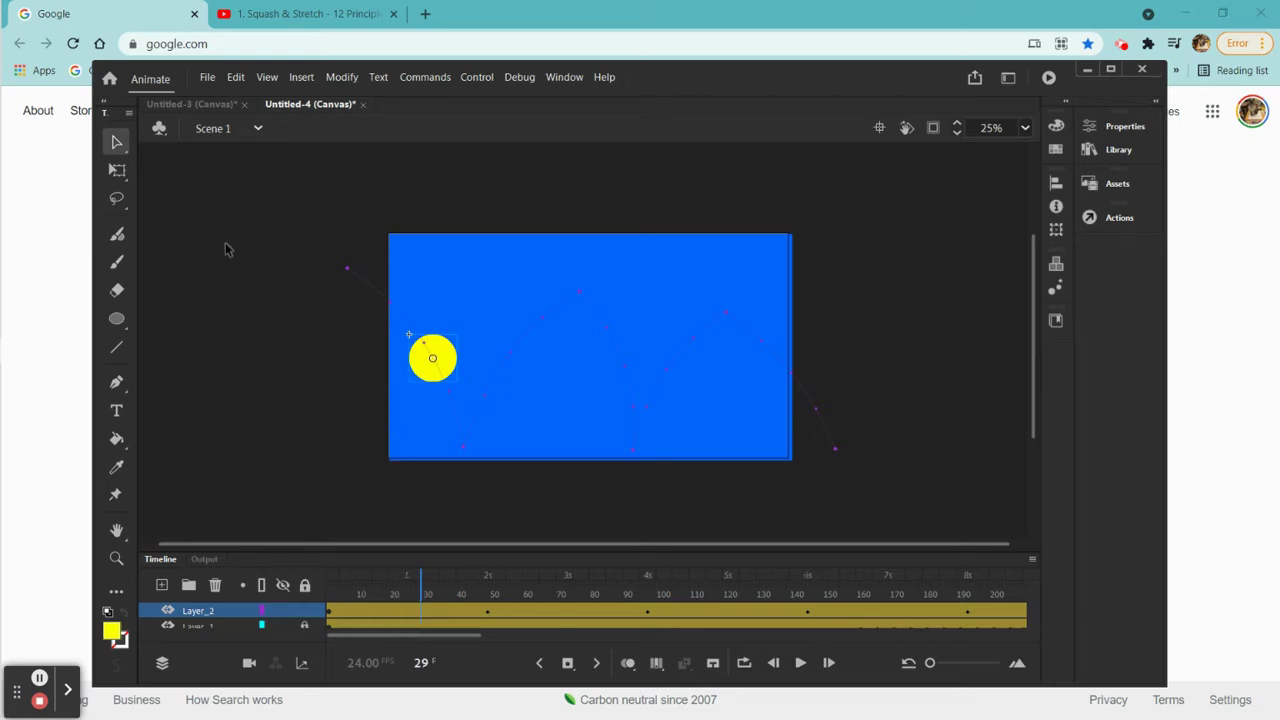
pyautogui.click(117, 170)
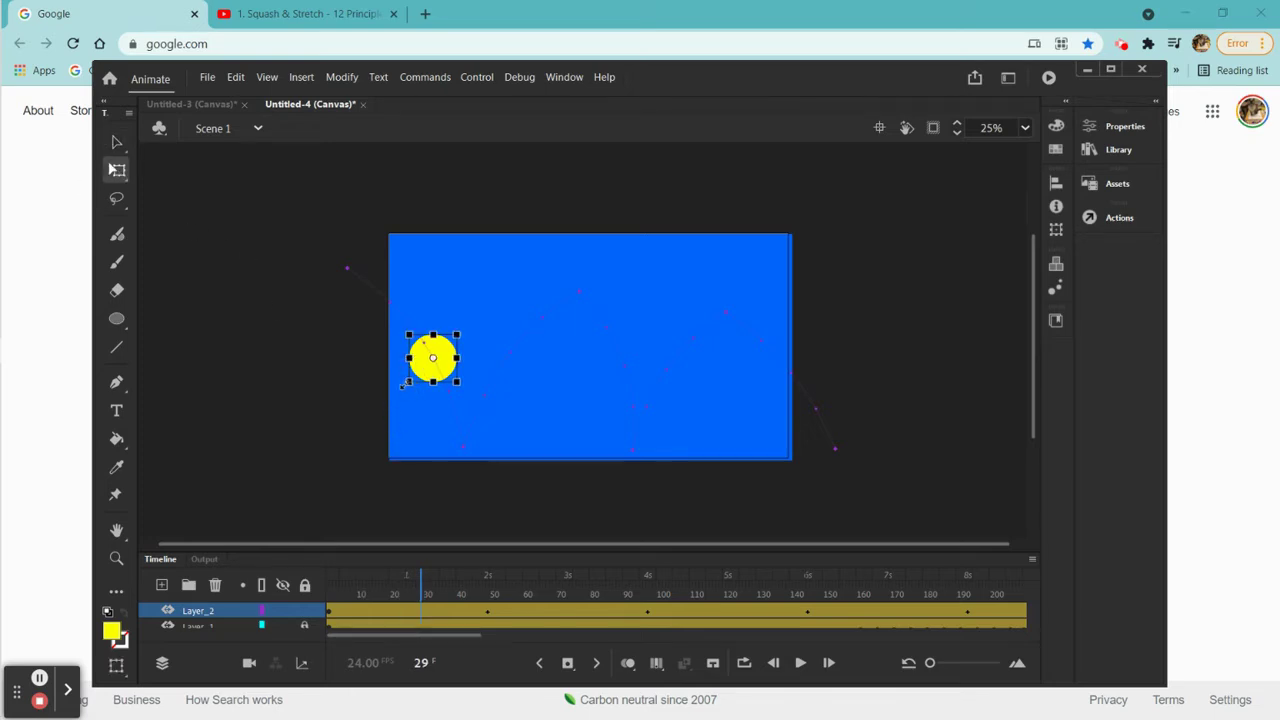
pyautogui.moveTo(423, 397); pyautogui.dragTo(438, 406)
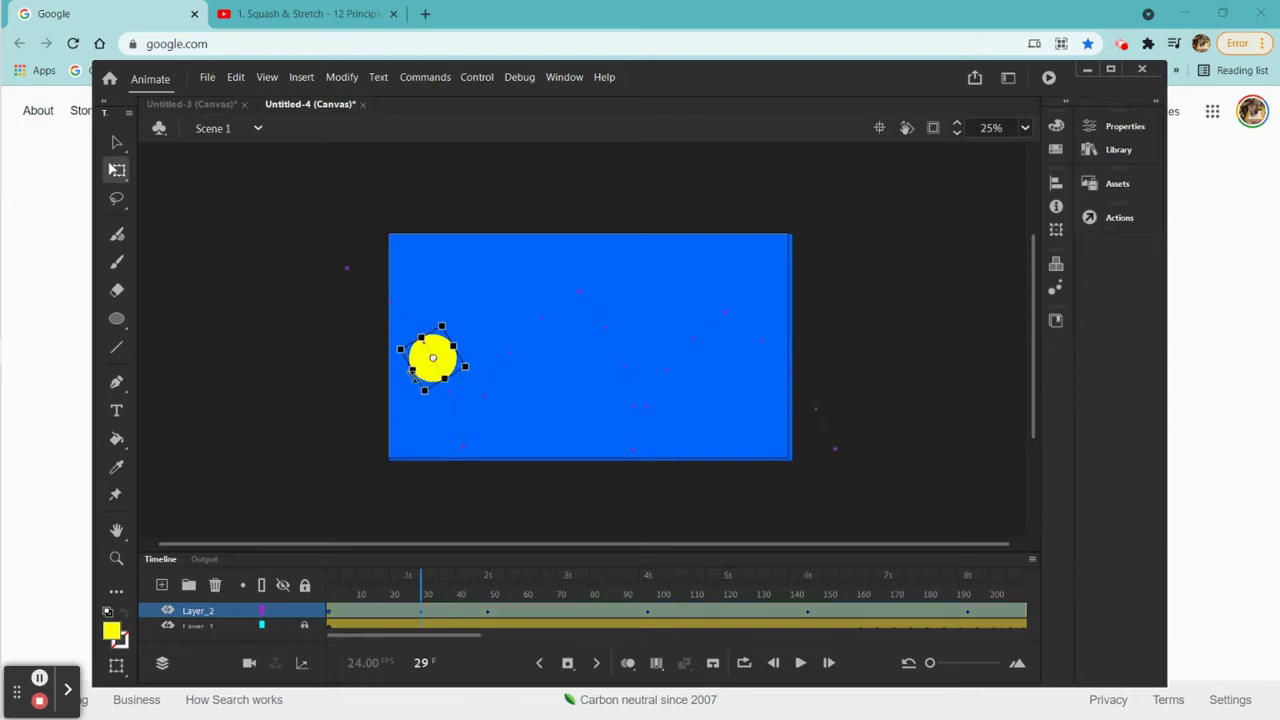
pyautogui.moveTo(415, 371); pyautogui.dragTo(410, 327)
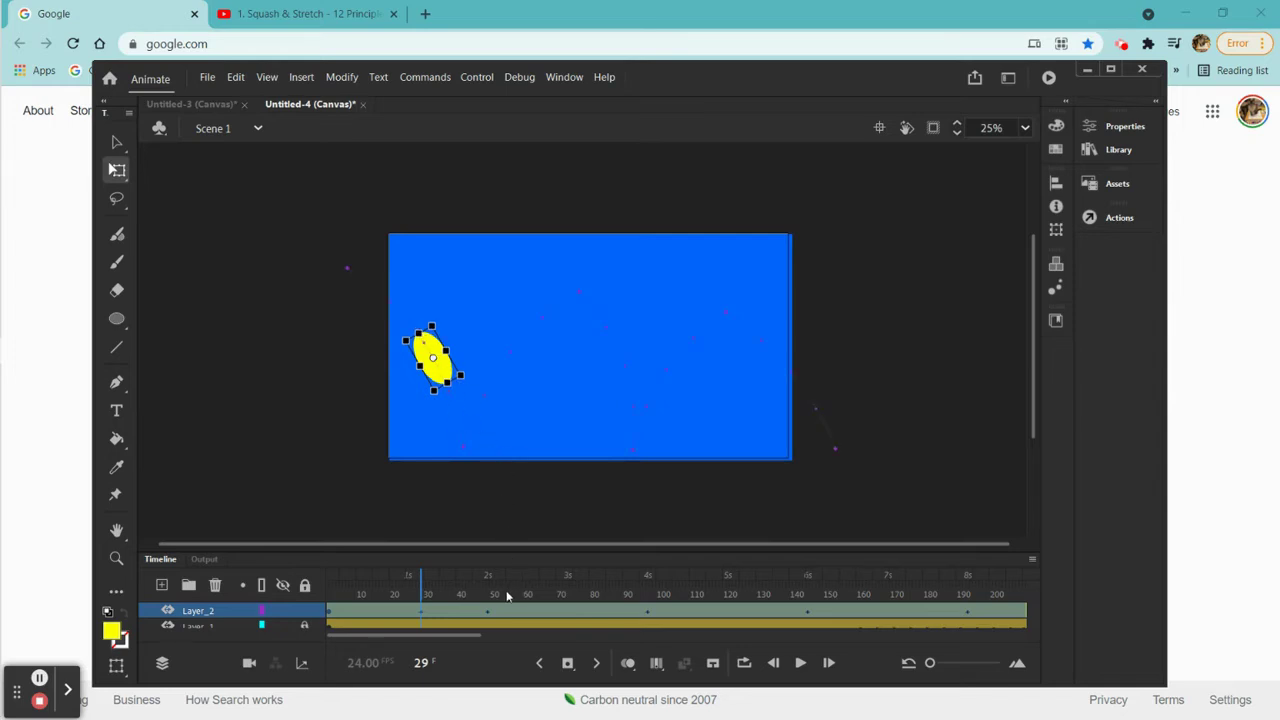
# Level and squash the ball into a horizontal ellipse at frame 46, and flatten it further against the ground at frame 47
pyautogui.moveTo(420, 587); pyautogui.dragTo(480, 614)
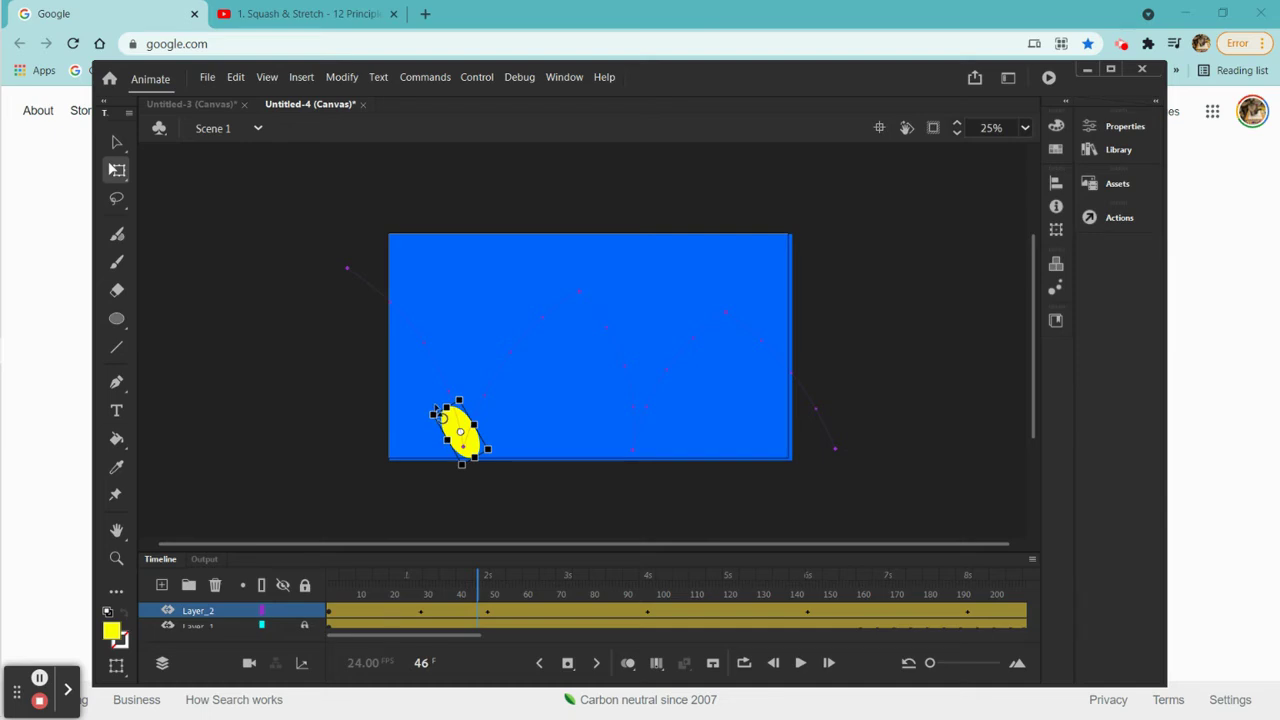
pyautogui.moveTo(437, 413); pyautogui.dragTo(438, 444)
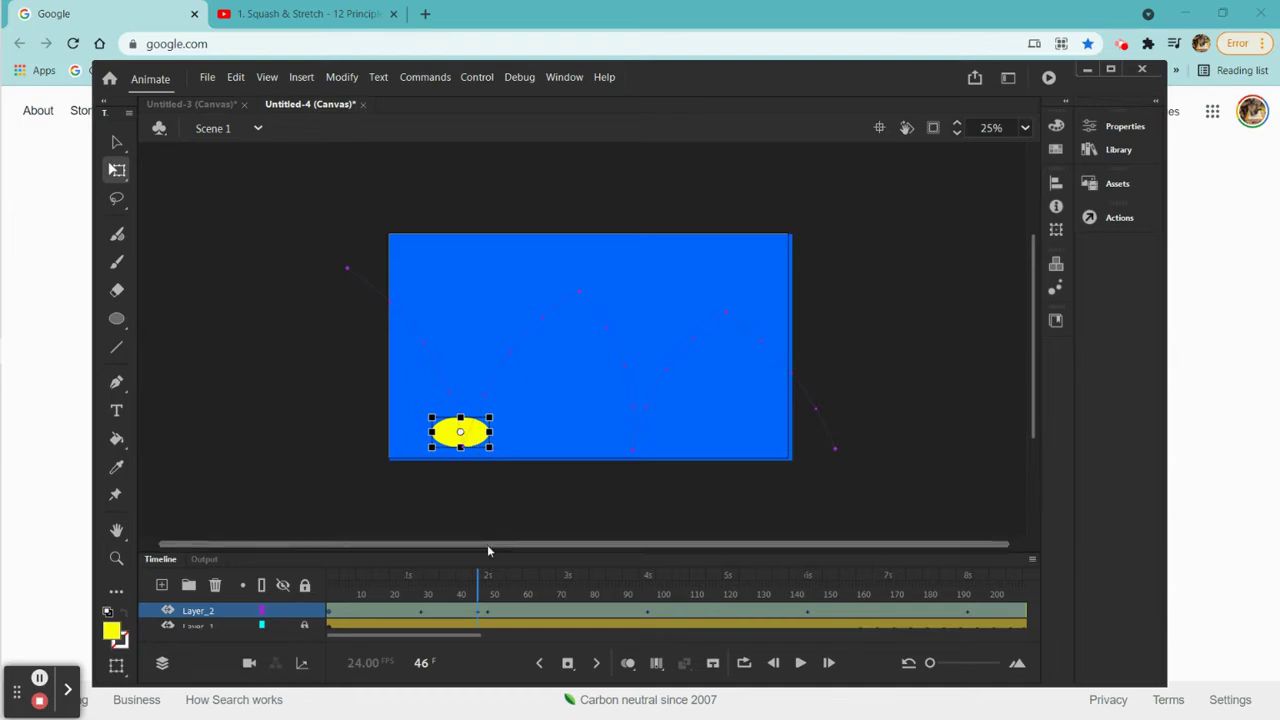
pyautogui.click(480, 581)
pyautogui.moveTo(480, 581); pyautogui.dragTo(482, 581)
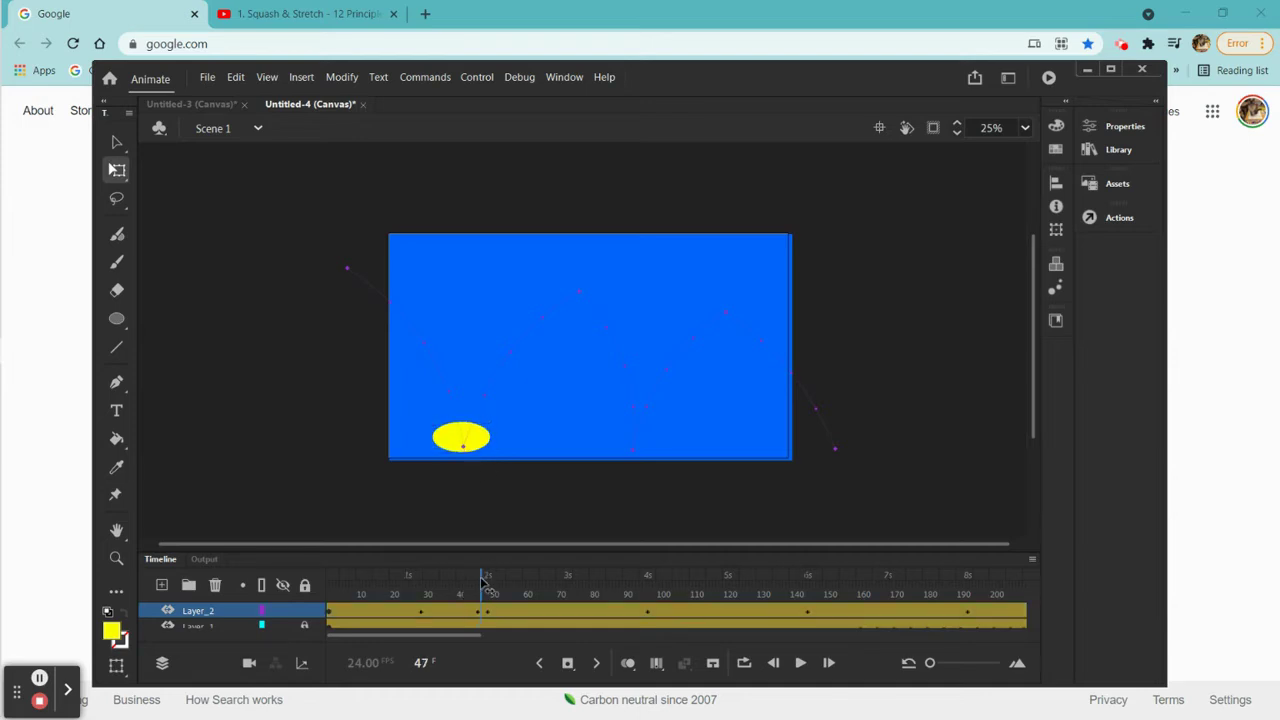
pyautogui.click(484, 581)
pyautogui.moveTo(491, 437)
pyautogui.mouseDown()
pyautogui.moveTo(462, 427)
pyautogui.moveTo(481, 449)
pyautogui.mouseUp()
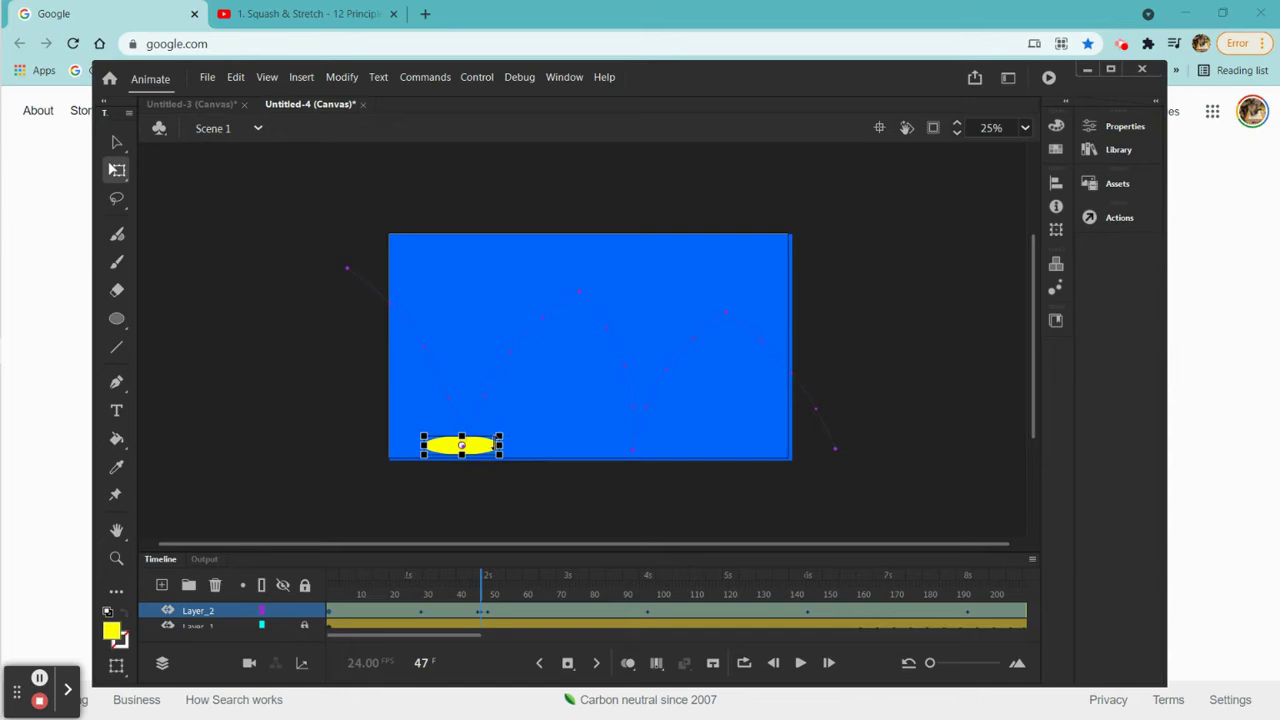
pyautogui.moveTo(497, 444); pyautogui.dragTo(493, 444)
# At frame 55, rotate the flattened ball to align with the rising path and widen it slightly into a stretched ellipse
pyautogui.moveTo(480, 584); pyautogui.dragTo(509, 631)
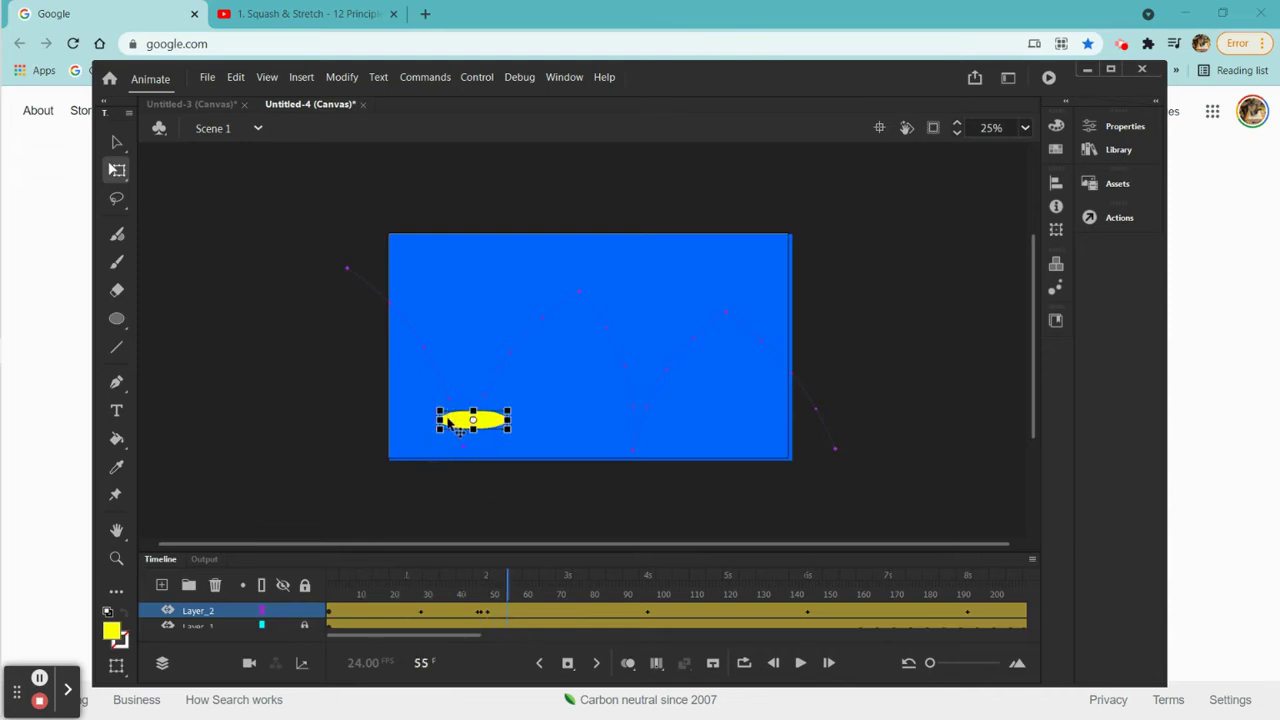
pyautogui.moveTo(441, 408); pyautogui.dragTo(460, 447)
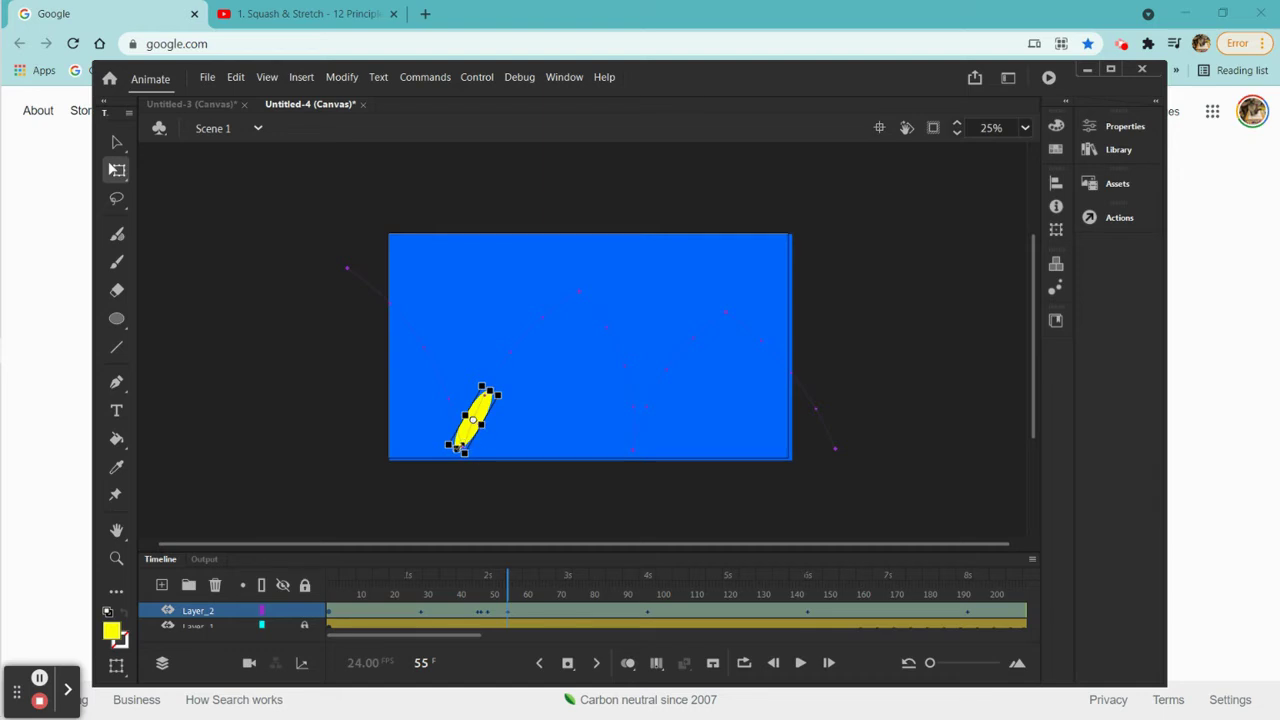
pyautogui.moveTo(482, 425); pyautogui.dragTo(484, 427)
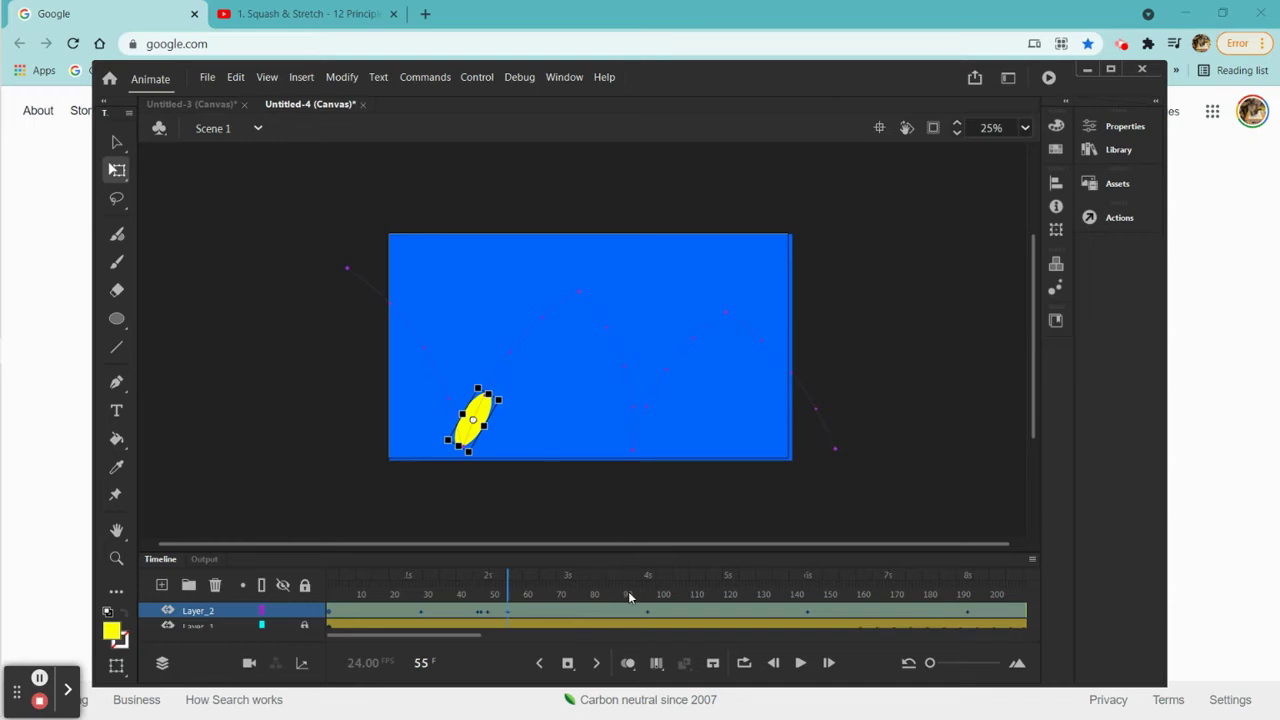
# At frame 75, widen the stretched ball into a fuller ellipse as it rises
pyautogui.moveTo(508, 577); pyautogui.dragTo(574, 580)
pyautogui.click(574, 610)
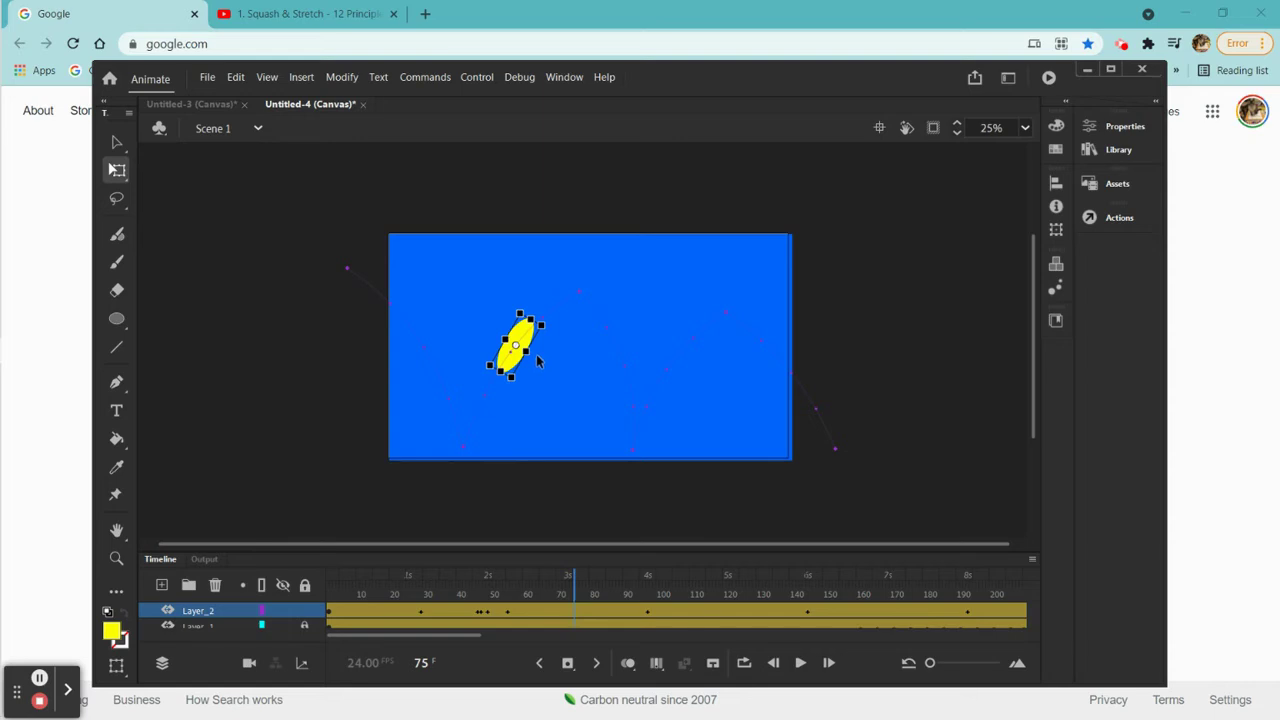
pyautogui.moveTo(497, 374); pyautogui.dragTo(533, 354)
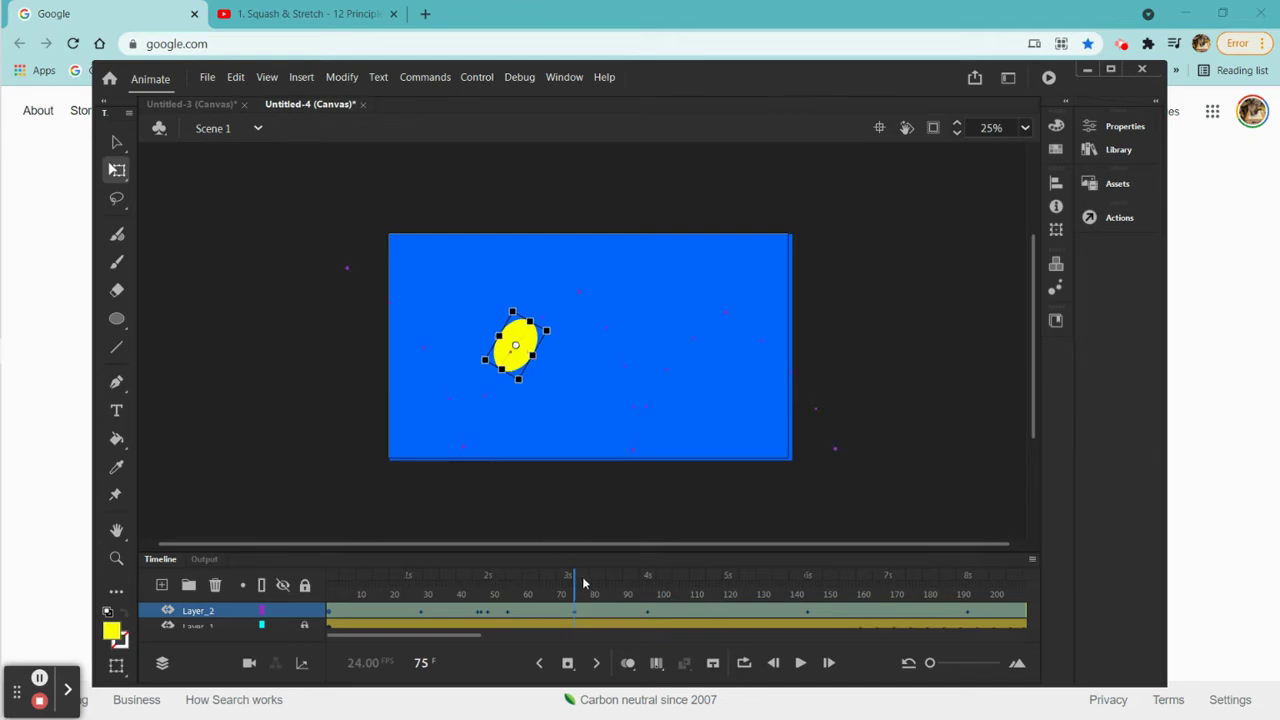
# Reshape the ball to be nearly round at frame 84, and round it a little more at frame 96
pyautogui.moveTo(576, 583); pyautogui.dragTo(604, 584)
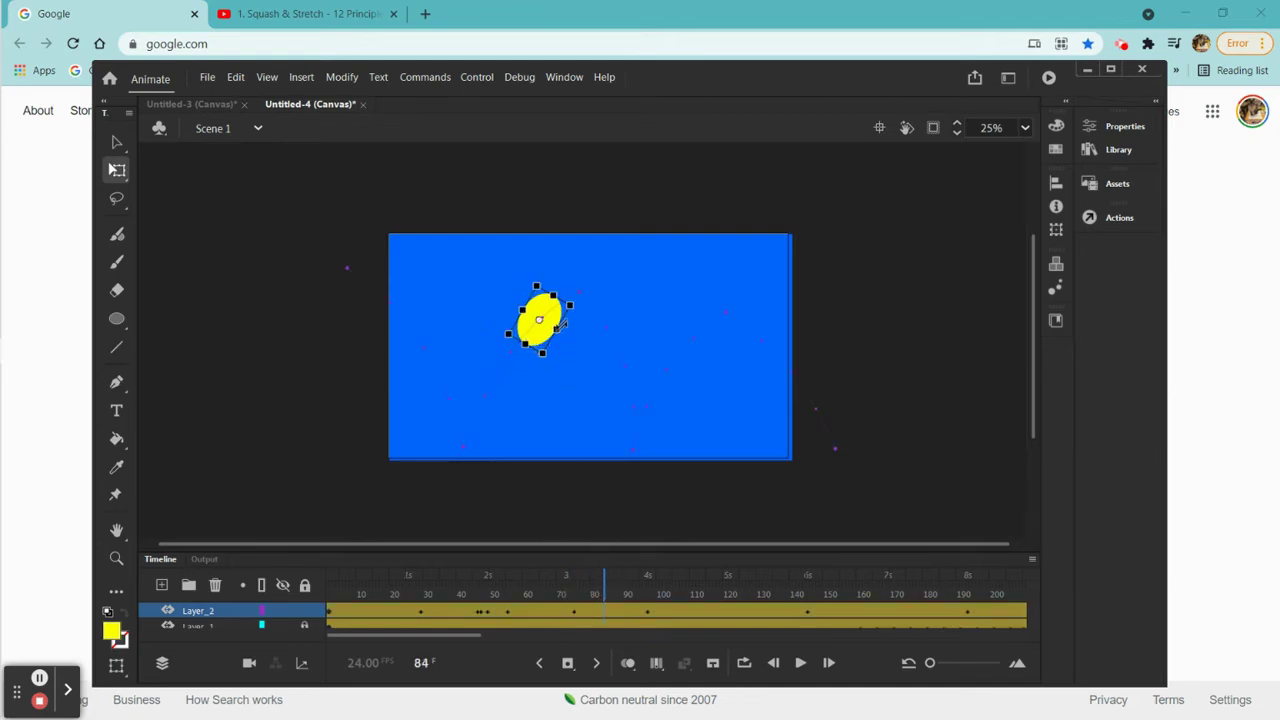
pyautogui.moveTo(557, 327); pyautogui.dragTo(527, 343)
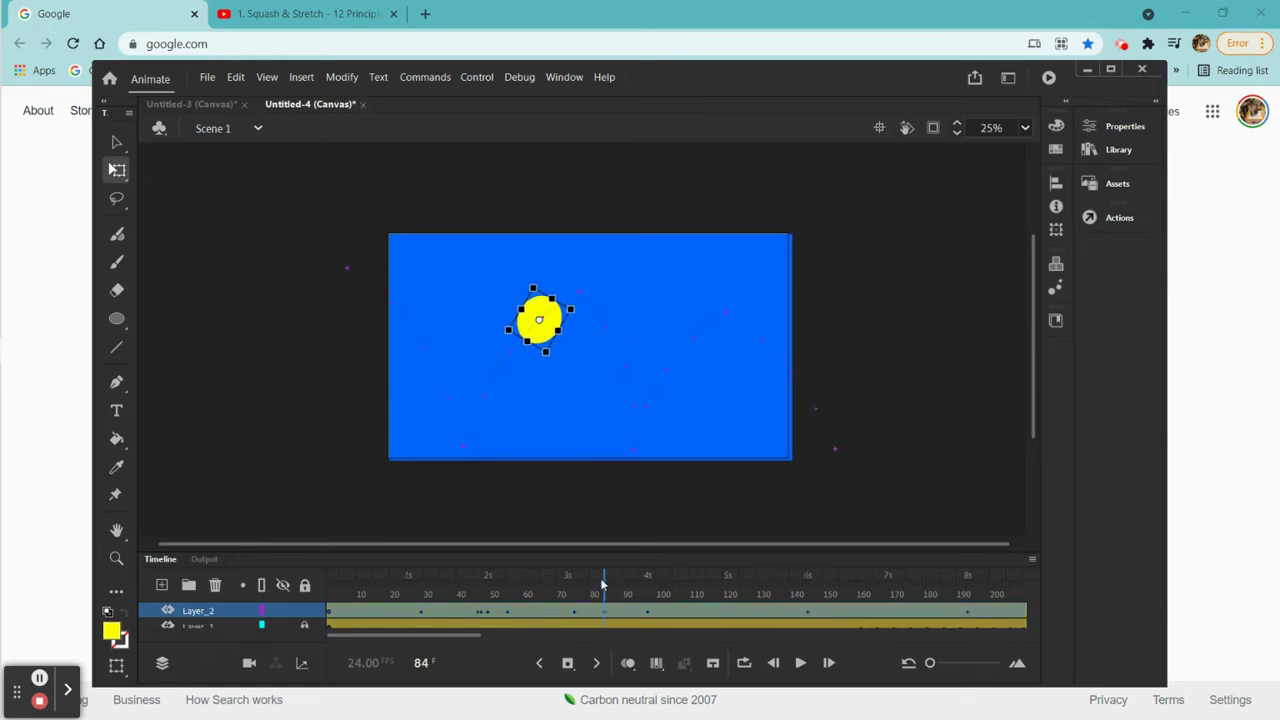
pyautogui.moveTo(605, 588); pyautogui.dragTo(648, 589)
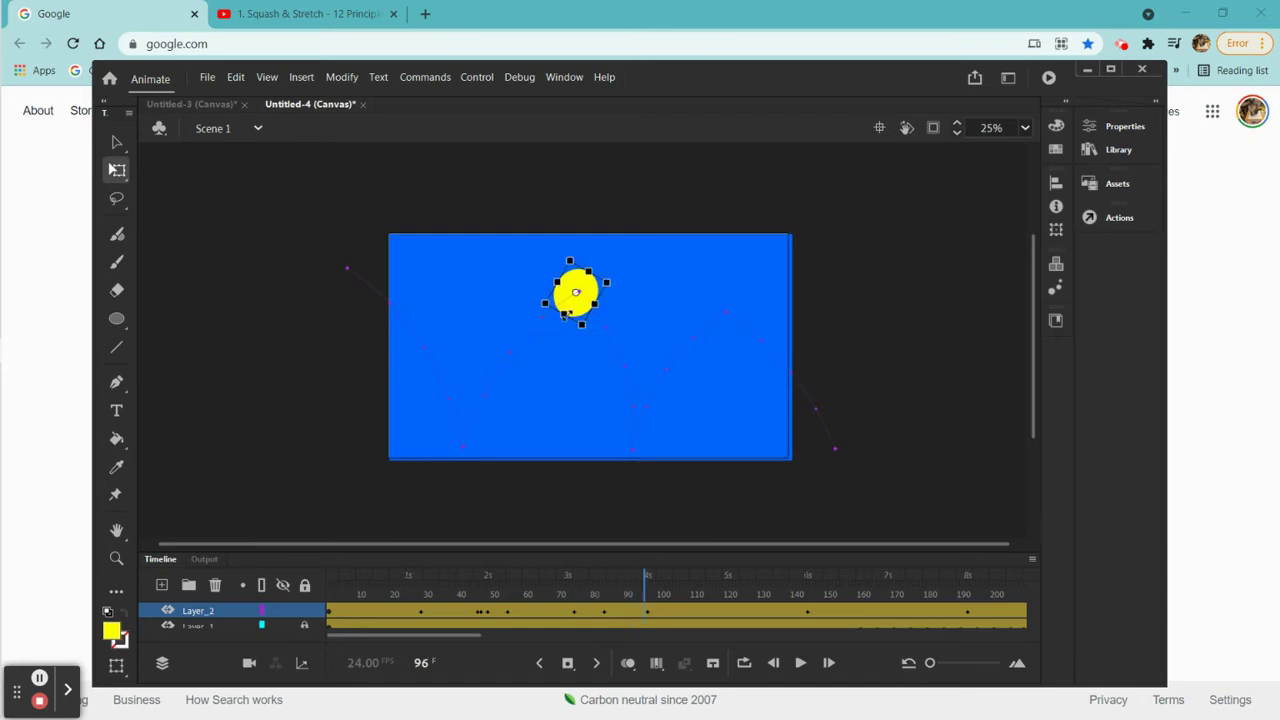
pyautogui.moveTo(565, 314); pyautogui.dragTo(571, 313)
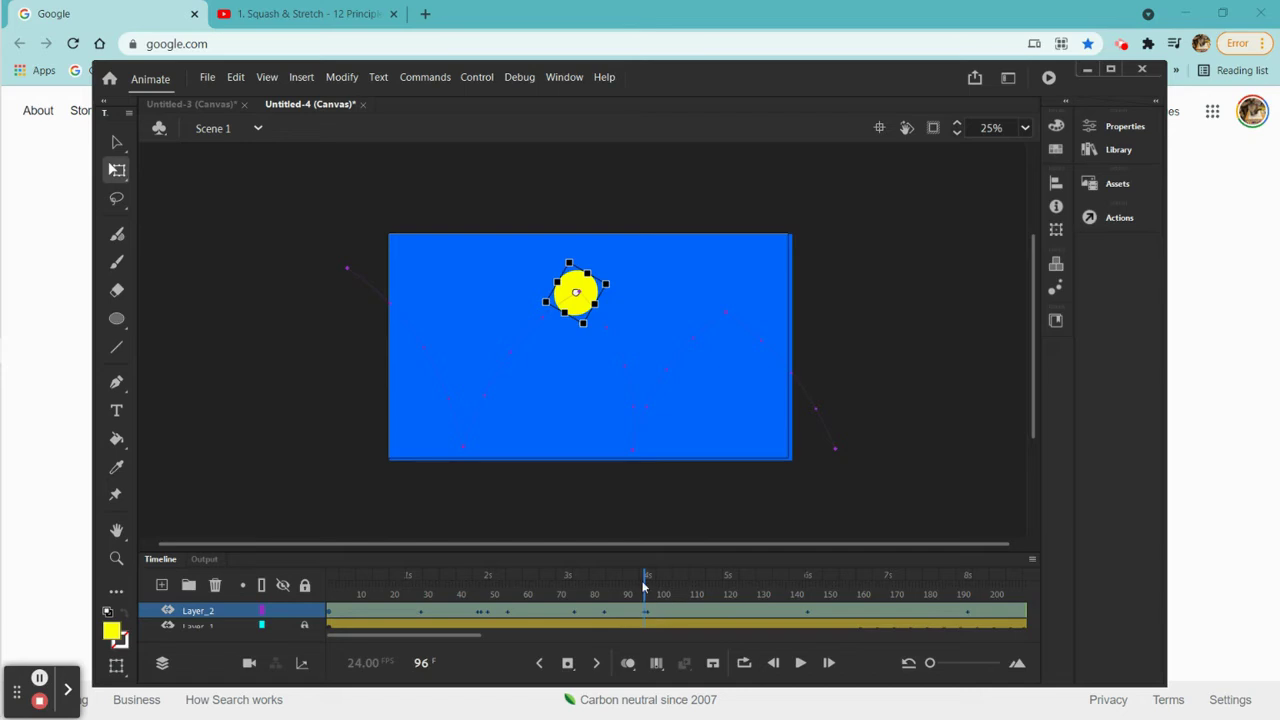
# At frame 108, rotate and narrow the ball into an upright ellipse tilted along the falling path
pyautogui.moveTo(644, 588); pyautogui.dragTo(688, 620)
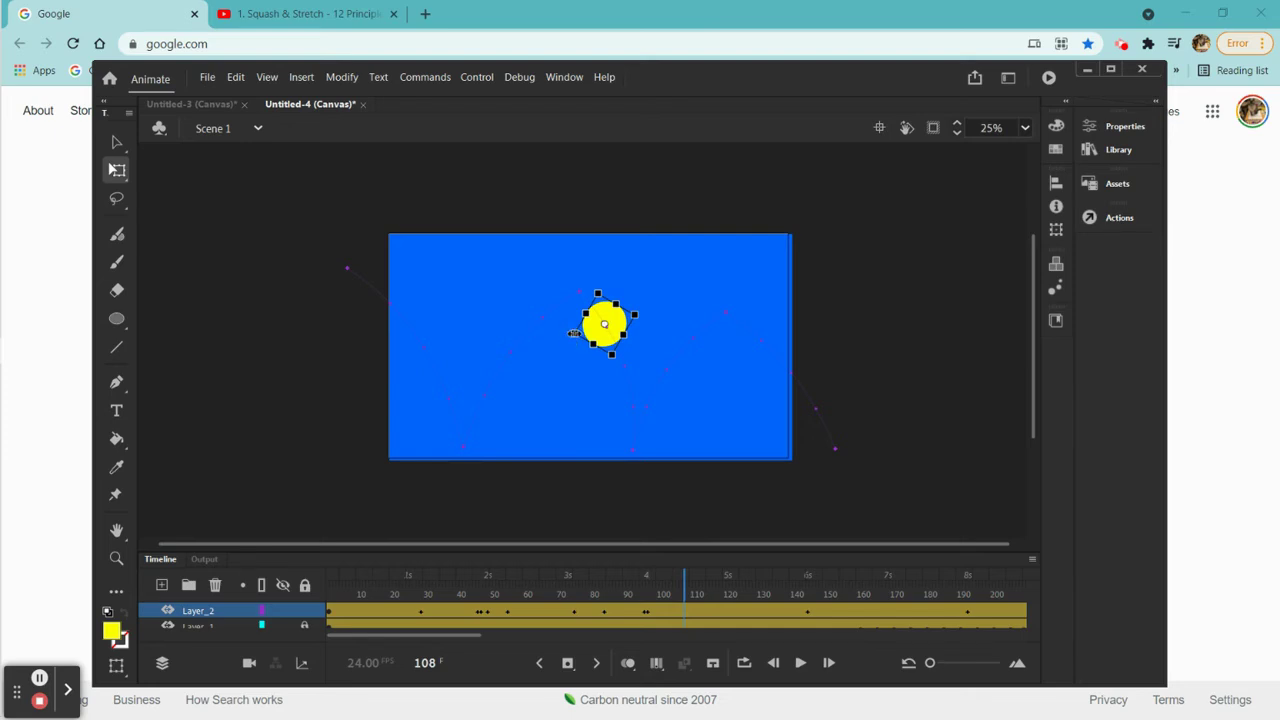
pyautogui.moveTo(574, 333); pyautogui.dragTo(578, 358)
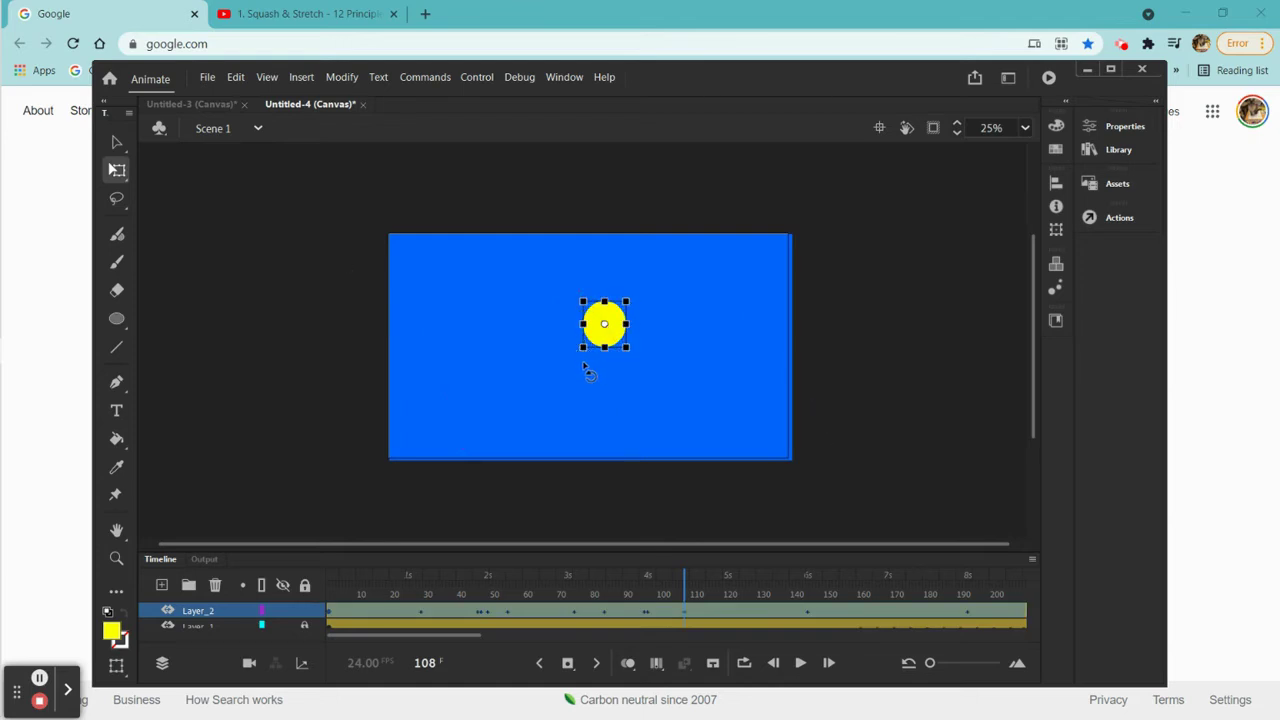
pyautogui.click(584, 360)
pyautogui.click(603, 330)
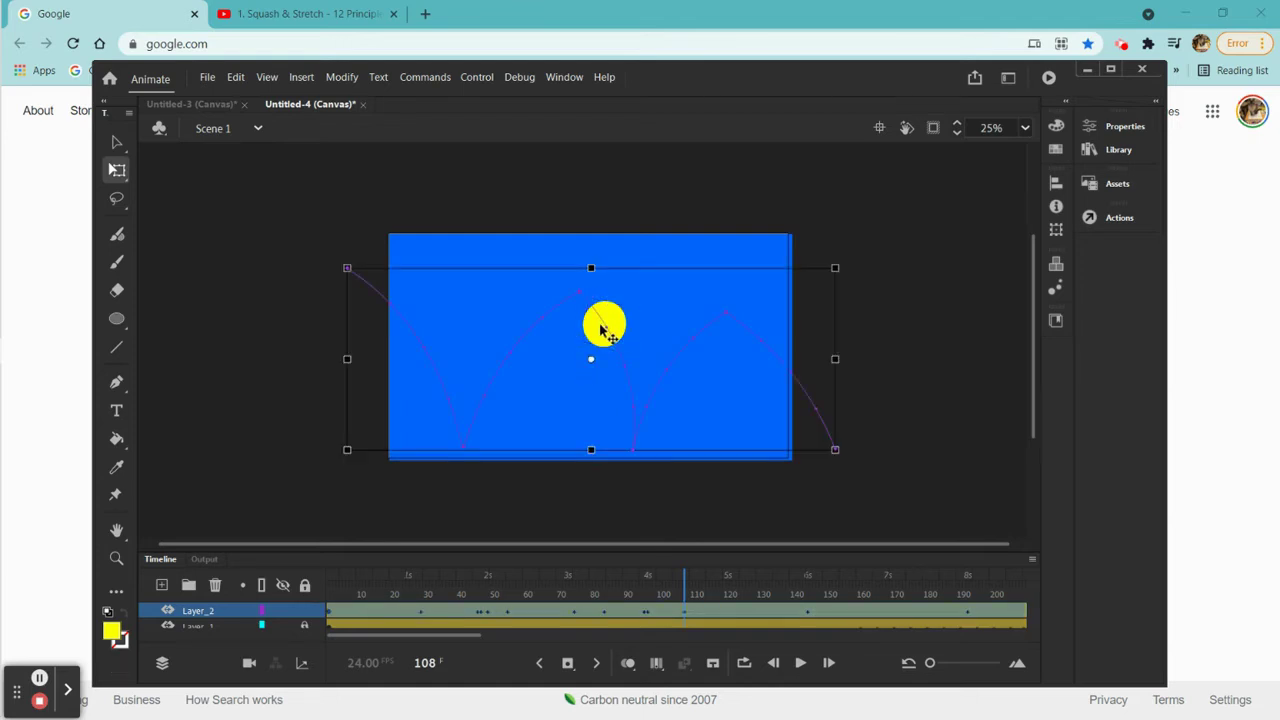
pyautogui.click(600, 332)
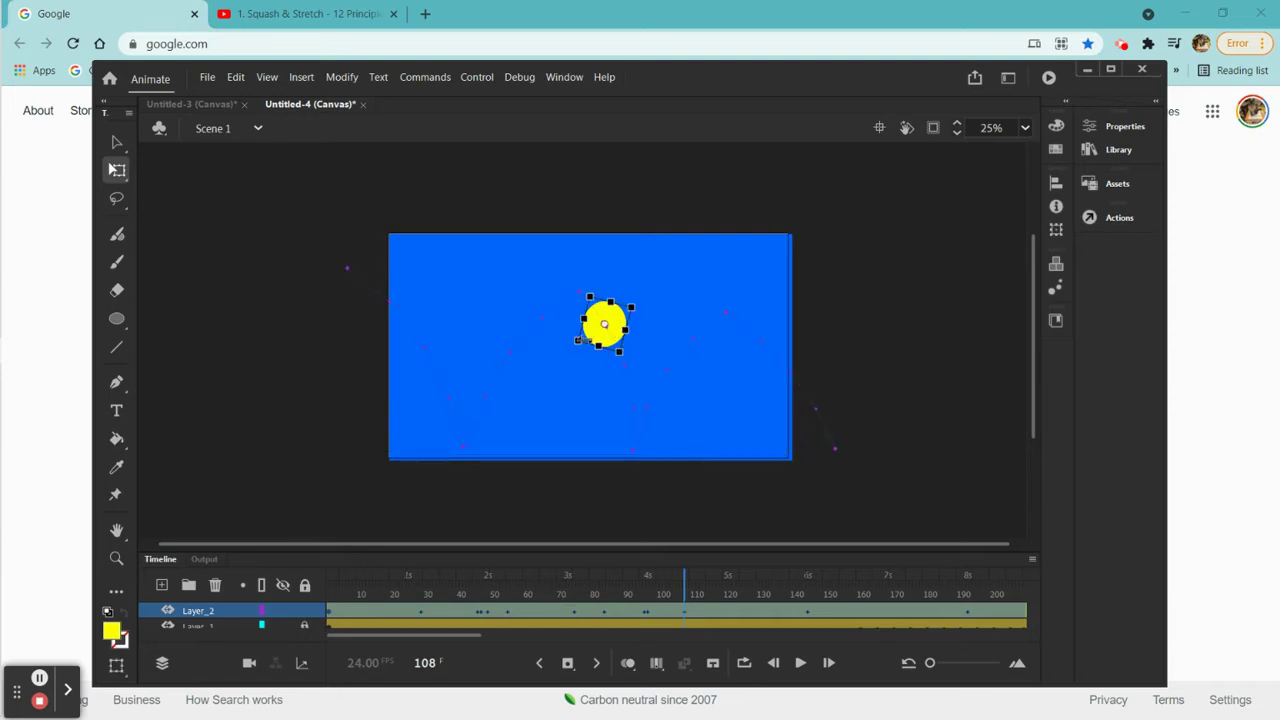
pyautogui.moveTo(577, 341); pyautogui.dragTo(633, 356)
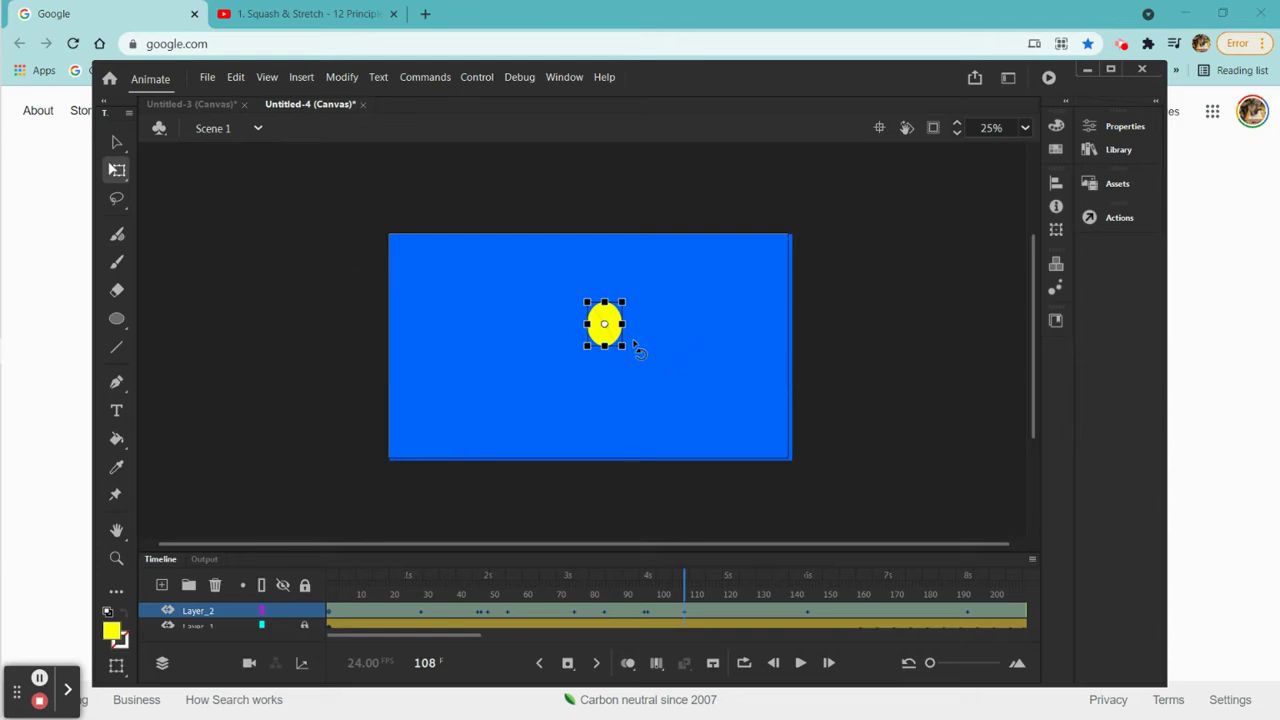
pyautogui.moveTo(630, 352); pyautogui.dragTo(611, 350)
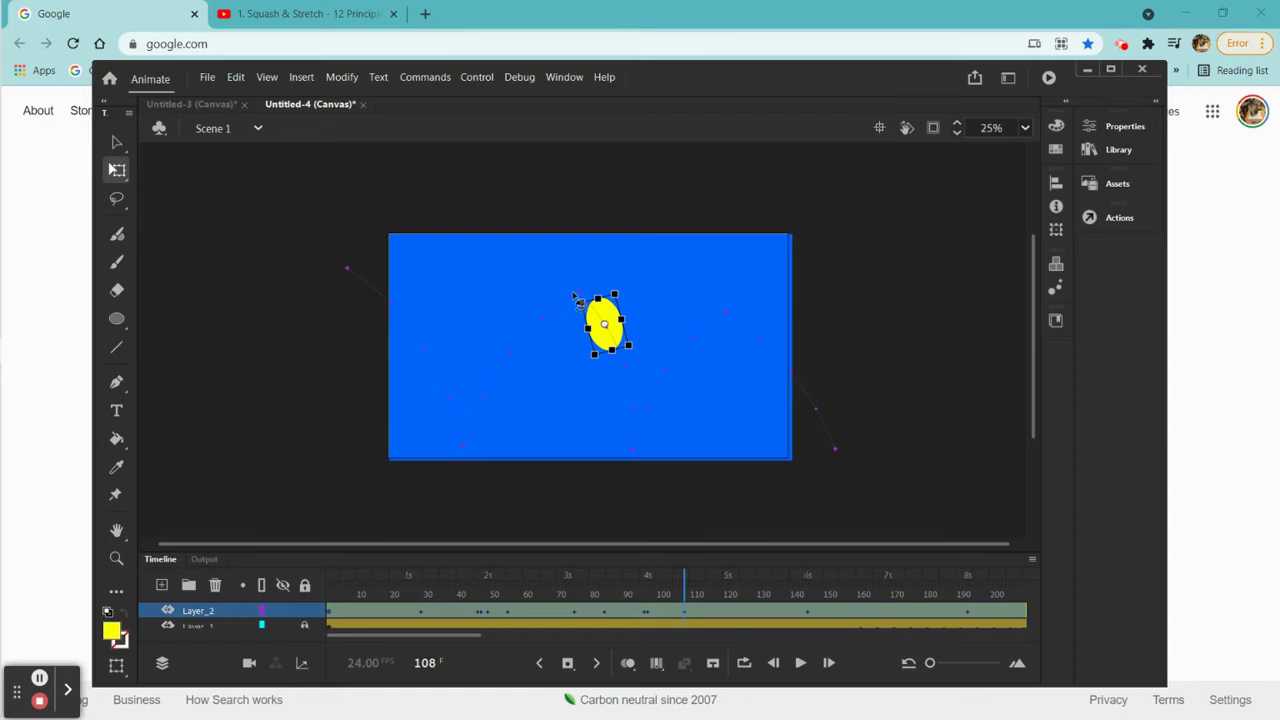
# Tilt the ball further along the falling path at frame 108, and at frame 115 narrow, slightly lengthen and rotate it more upright
pyautogui.moveTo(576, 302); pyautogui.dragTo(574, 312)
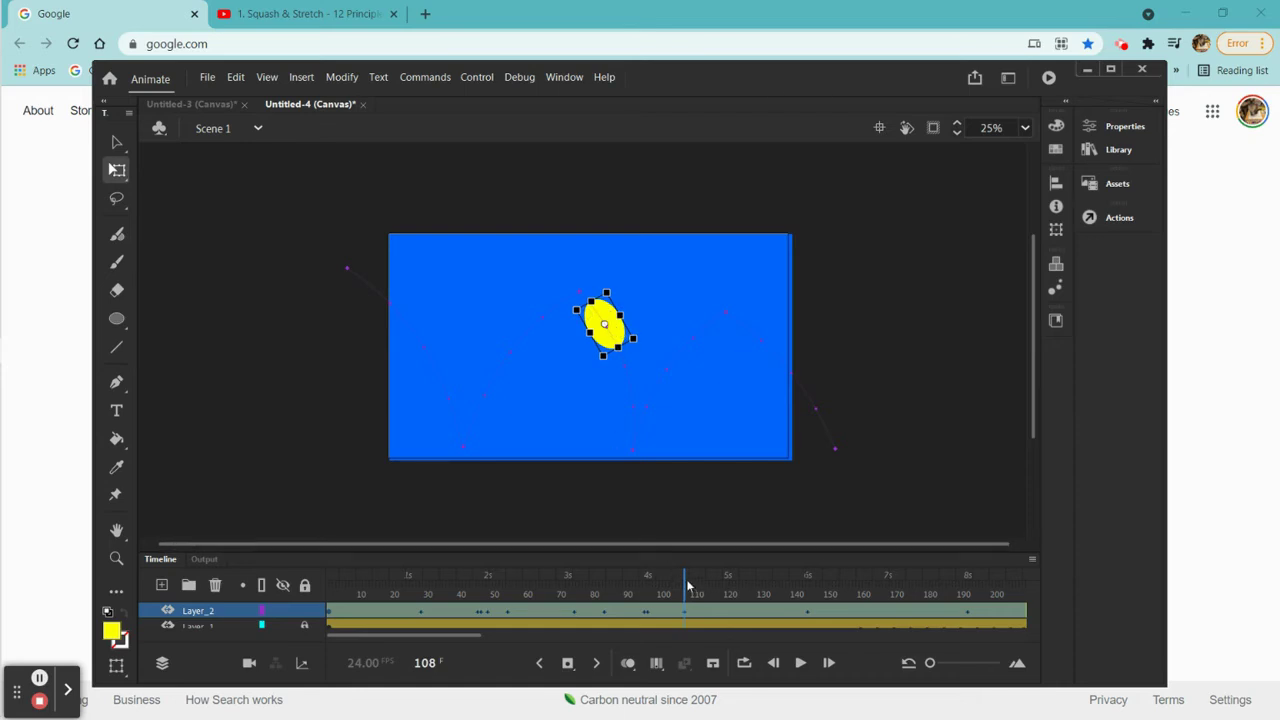
pyautogui.moveTo(683, 592); pyautogui.dragTo(708, 592)
pyautogui.moveTo(644, 361); pyautogui.dragTo(607, 351)
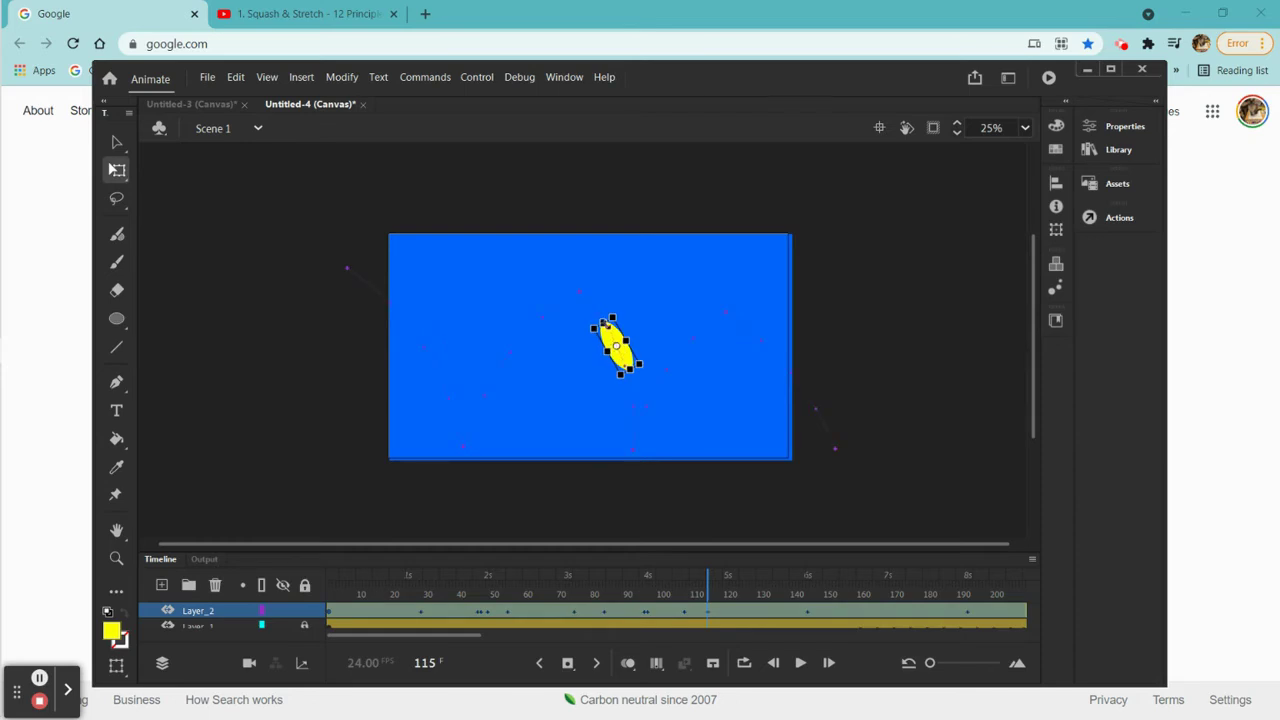
pyautogui.moveTo(602, 321); pyautogui.dragTo(601, 318)
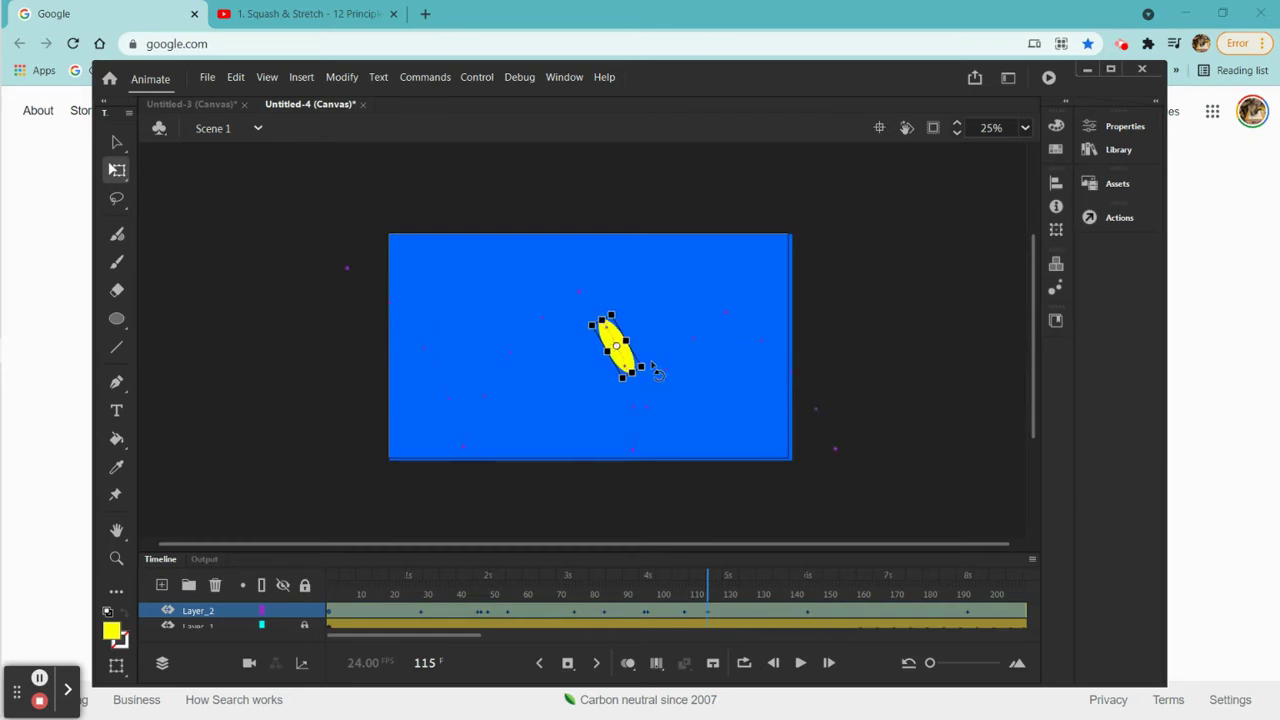
pyautogui.moveTo(643, 366); pyautogui.dragTo(651, 371)
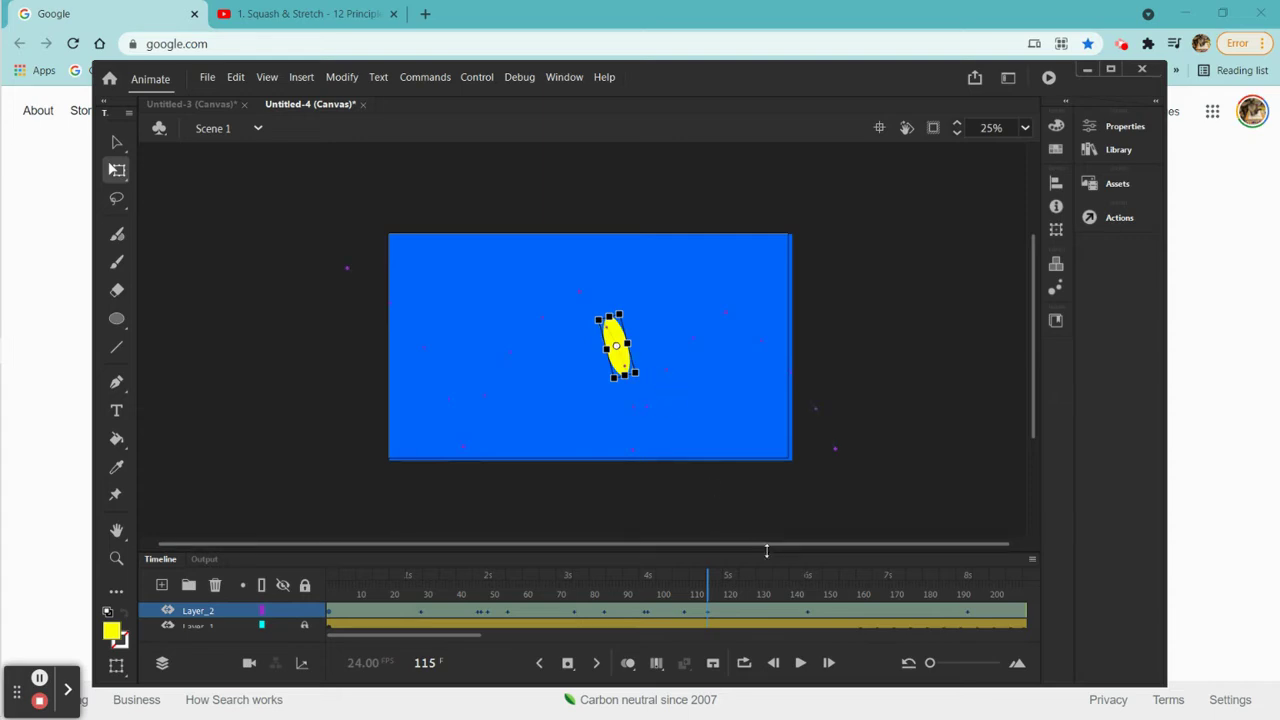
# At frame 139, reshape the ball into a wide, slightly tilted flat ellipse and lower it onto the ground edge
pyautogui.moveTo(708, 588); pyautogui.dragTo(790, 625)
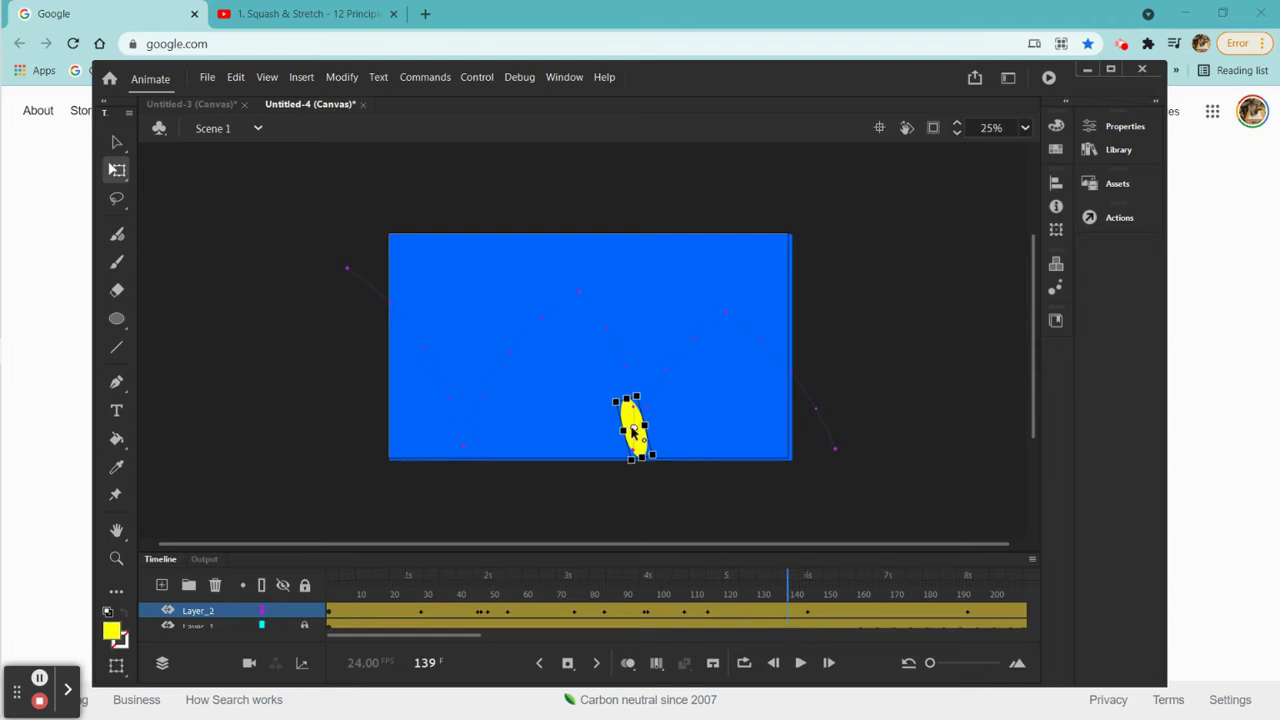
pyautogui.moveTo(613, 402)
pyautogui.mouseDown()
pyautogui.moveTo(600, 432)
pyautogui.moveTo(615, 455)
pyautogui.moveTo(624, 437)
pyautogui.moveTo(610, 414)
pyautogui.mouseUp()
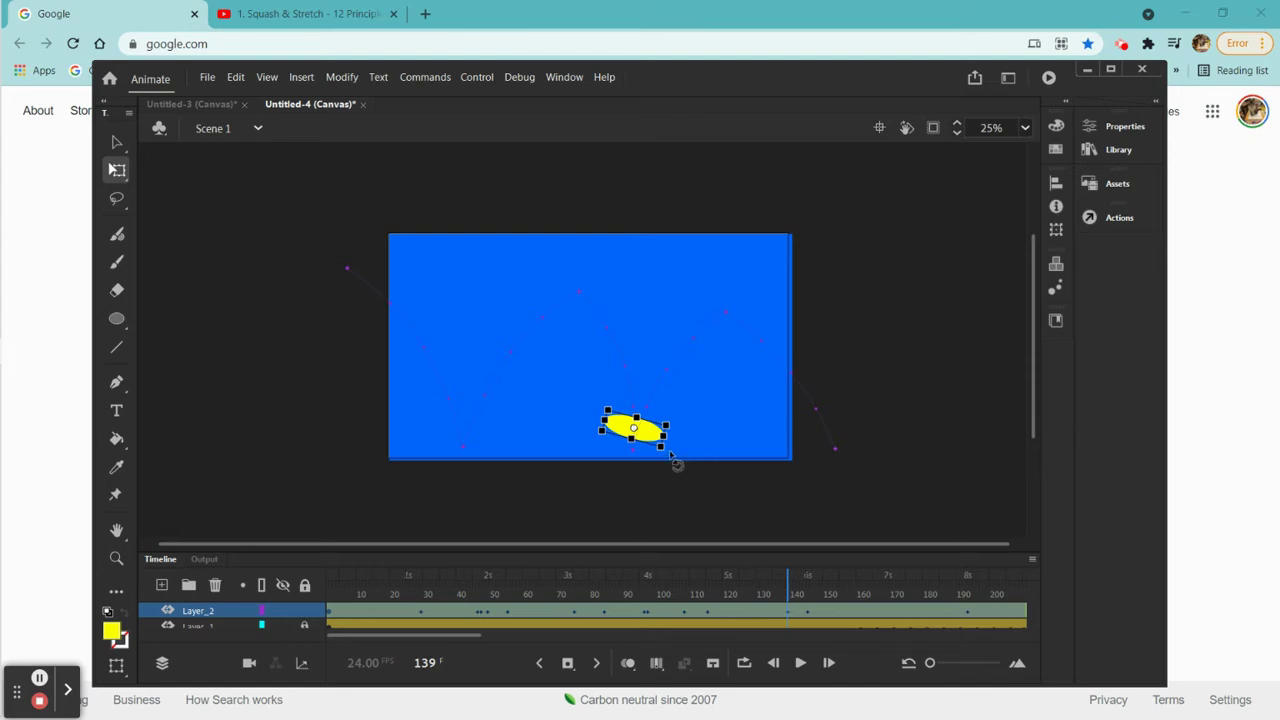
pyautogui.moveTo(652, 445); pyautogui.dragTo(652, 461)
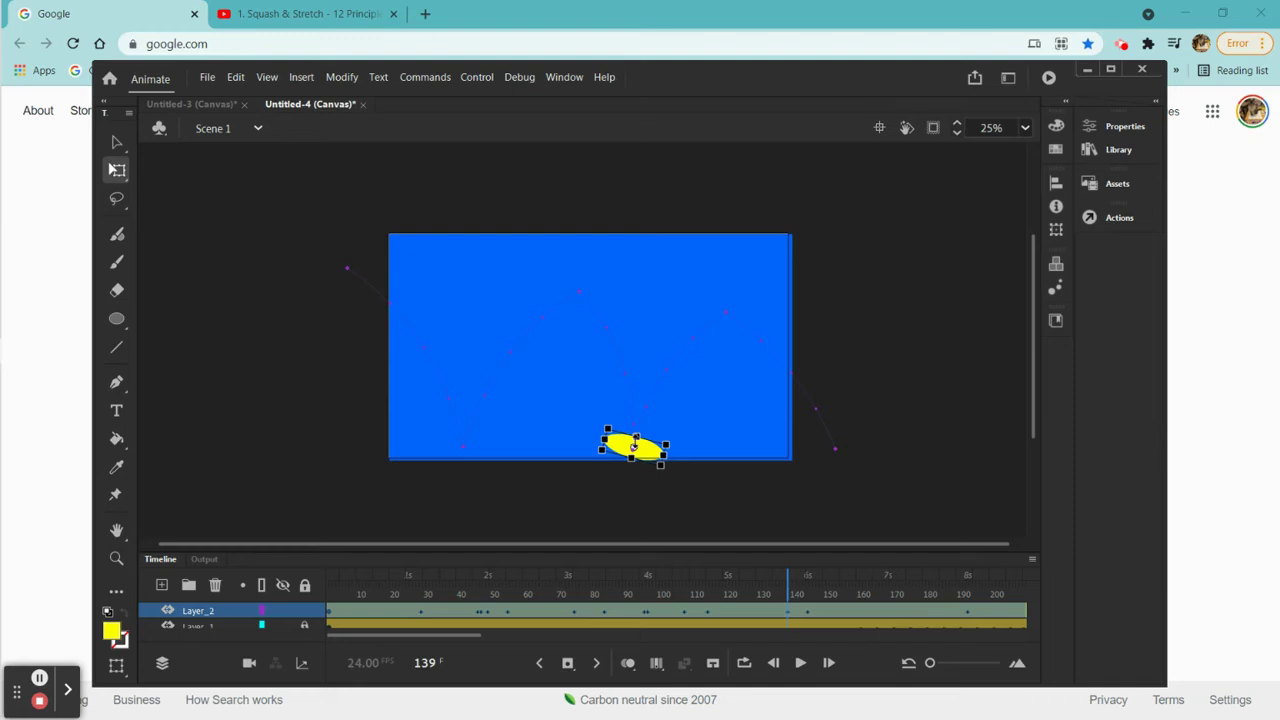
# At frame 146, level the ball, squash it into a thinner, wider ellipse and lower it onto the ground edge
pyautogui.moveTo(787, 590); pyautogui.dragTo(810, 586)
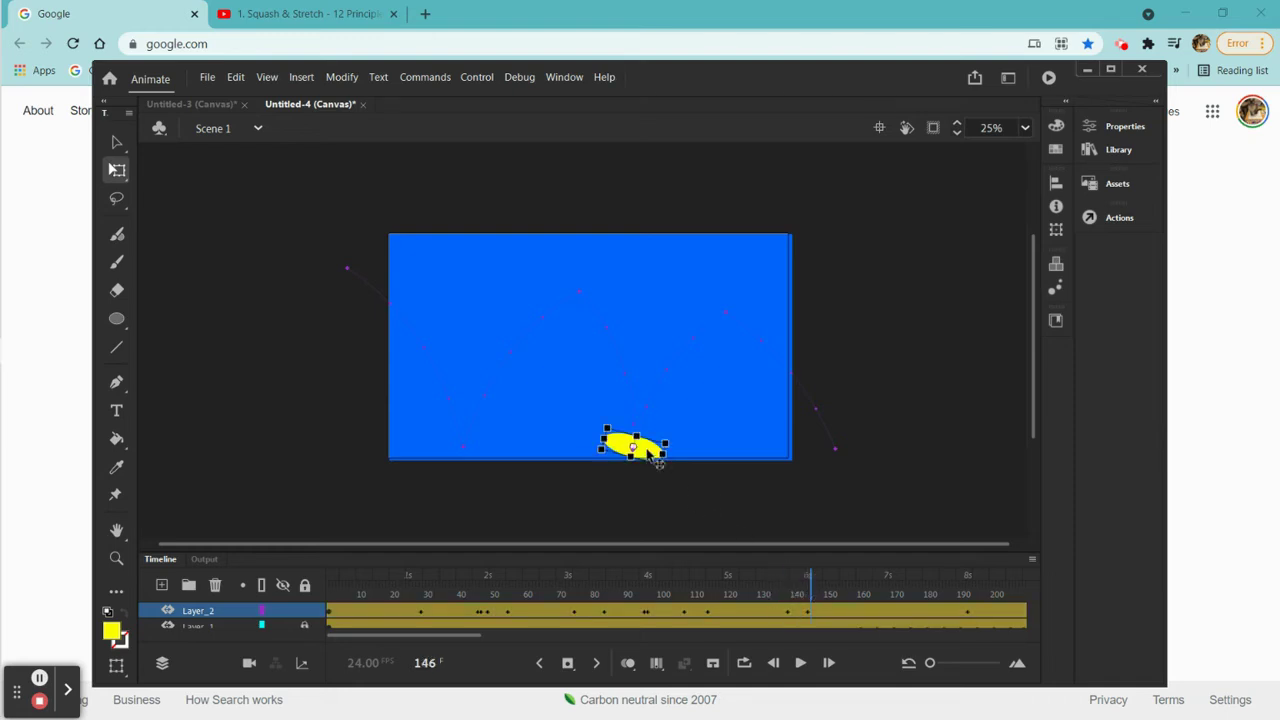
pyautogui.moveTo(605, 427); pyautogui.dragTo(612, 437)
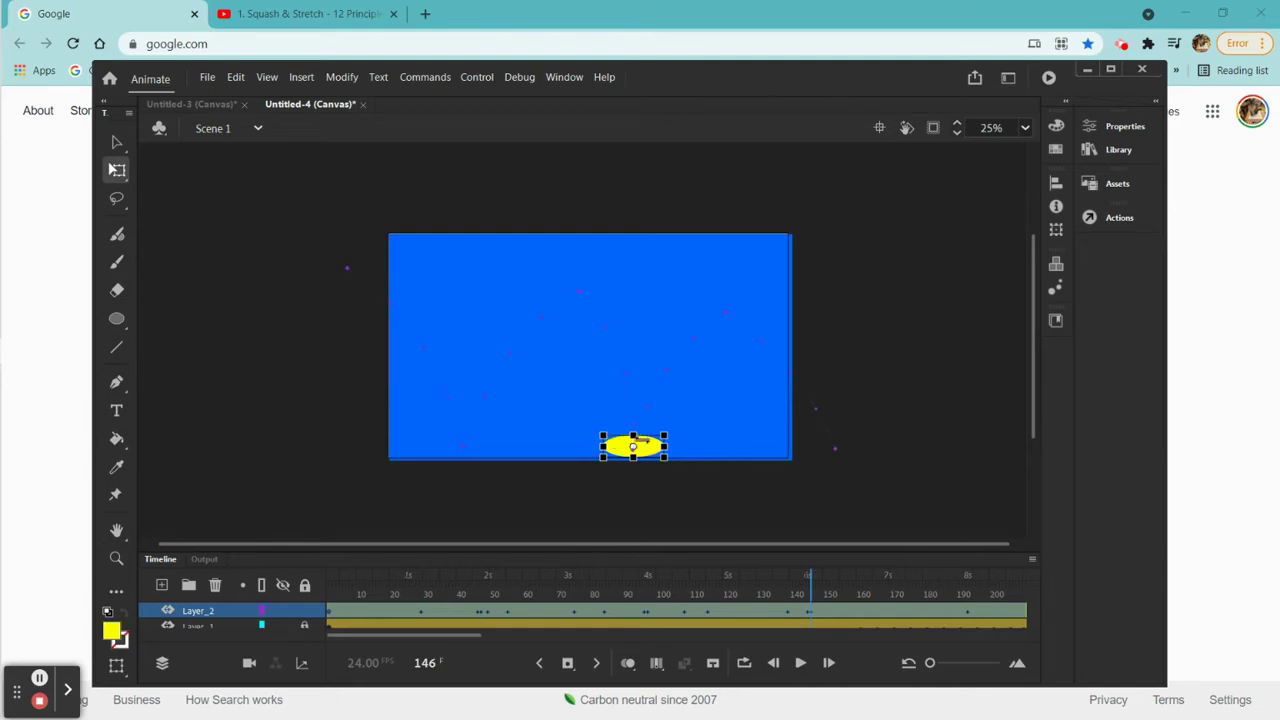
pyautogui.moveTo(632, 436); pyautogui.dragTo(678, 454)
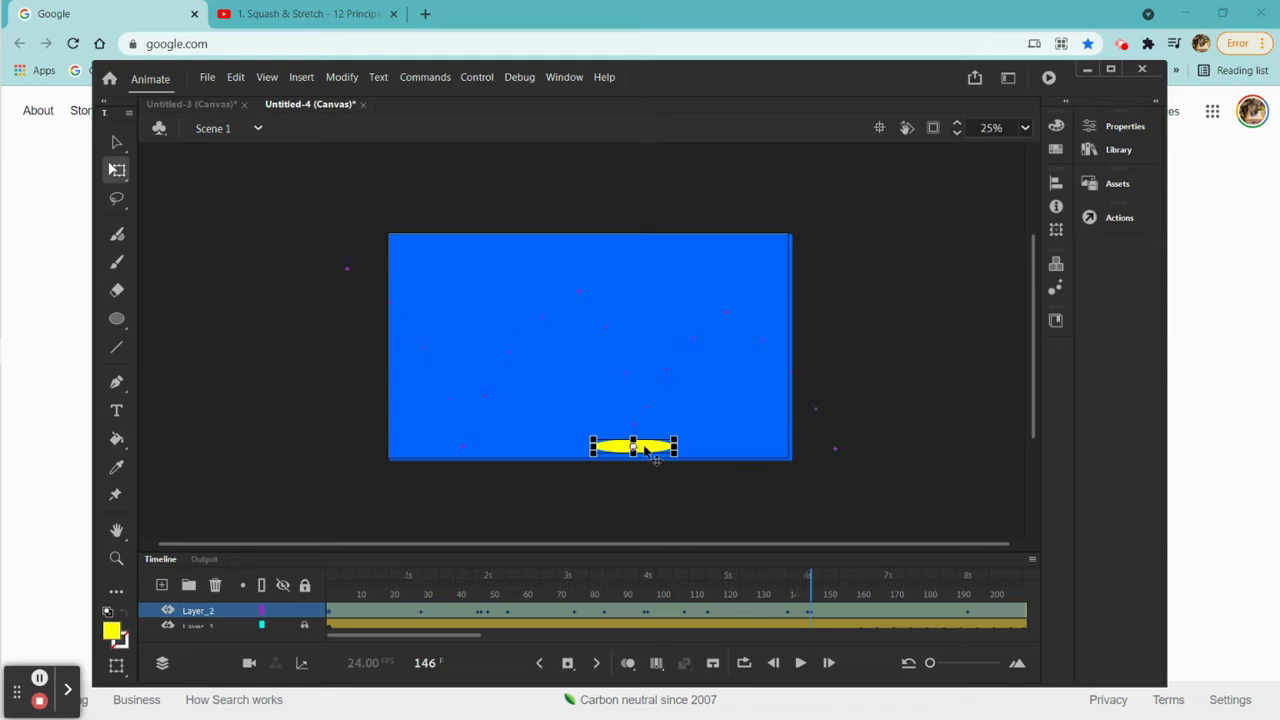
pyautogui.moveTo(645, 447); pyautogui.dragTo(648, 452)
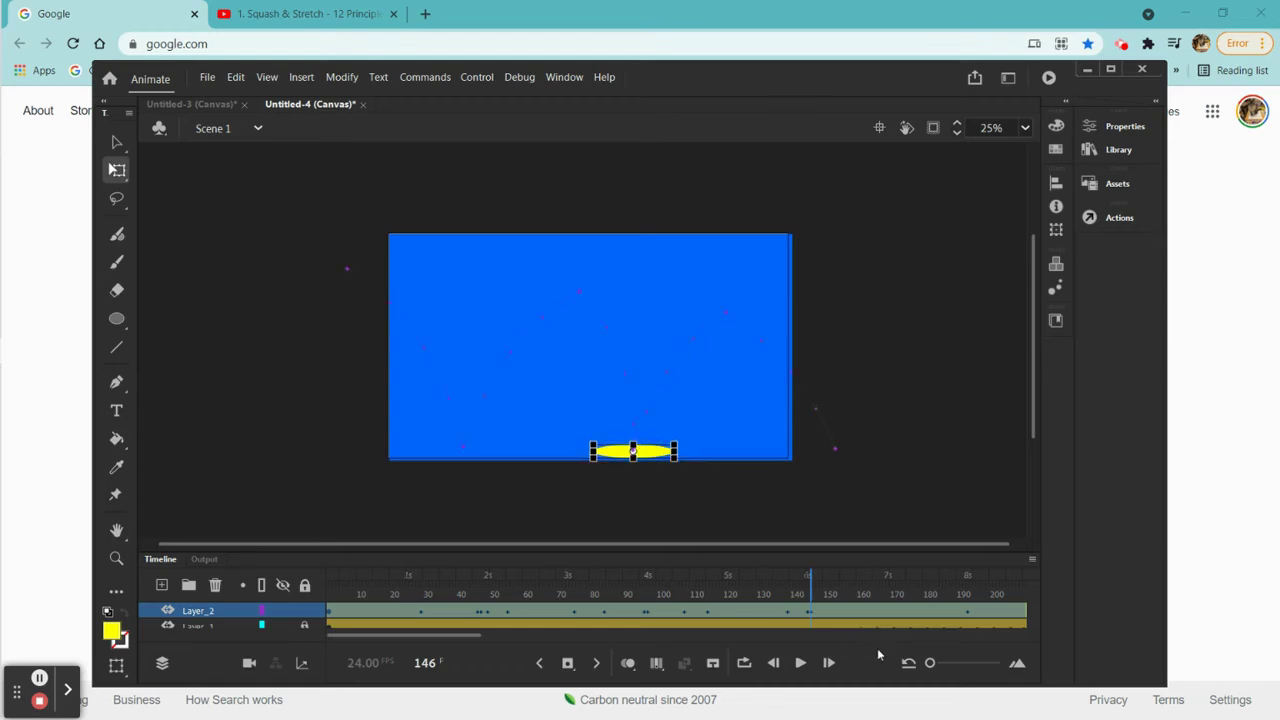
# At frame 151, rotate the squashed ball toward the rising path and reshape it into a fuller stretched ellipse
pyautogui.moveTo(810, 590); pyautogui.dragTo(828, 590)
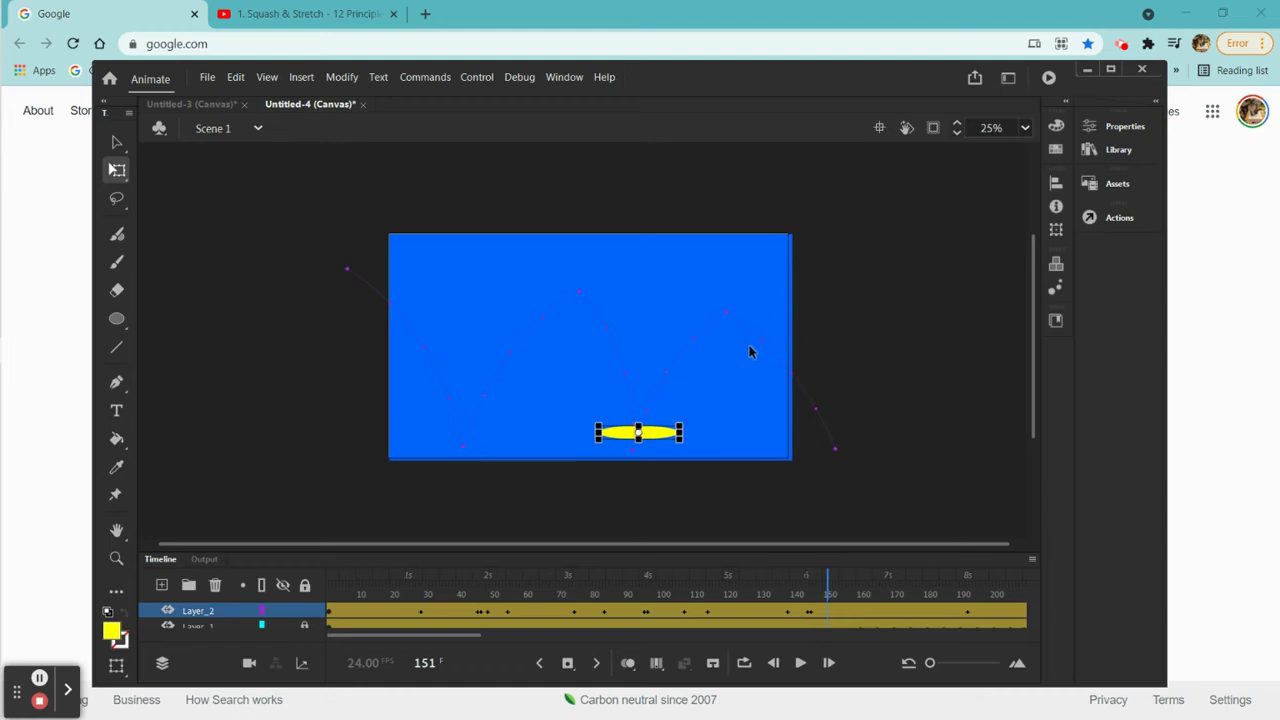
pyautogui.moveTo(688, 431); pyautogui.dragTo(658, 400)
pyautogui.moveTo(617, 467); pyautogui.dragTo(655, 442)
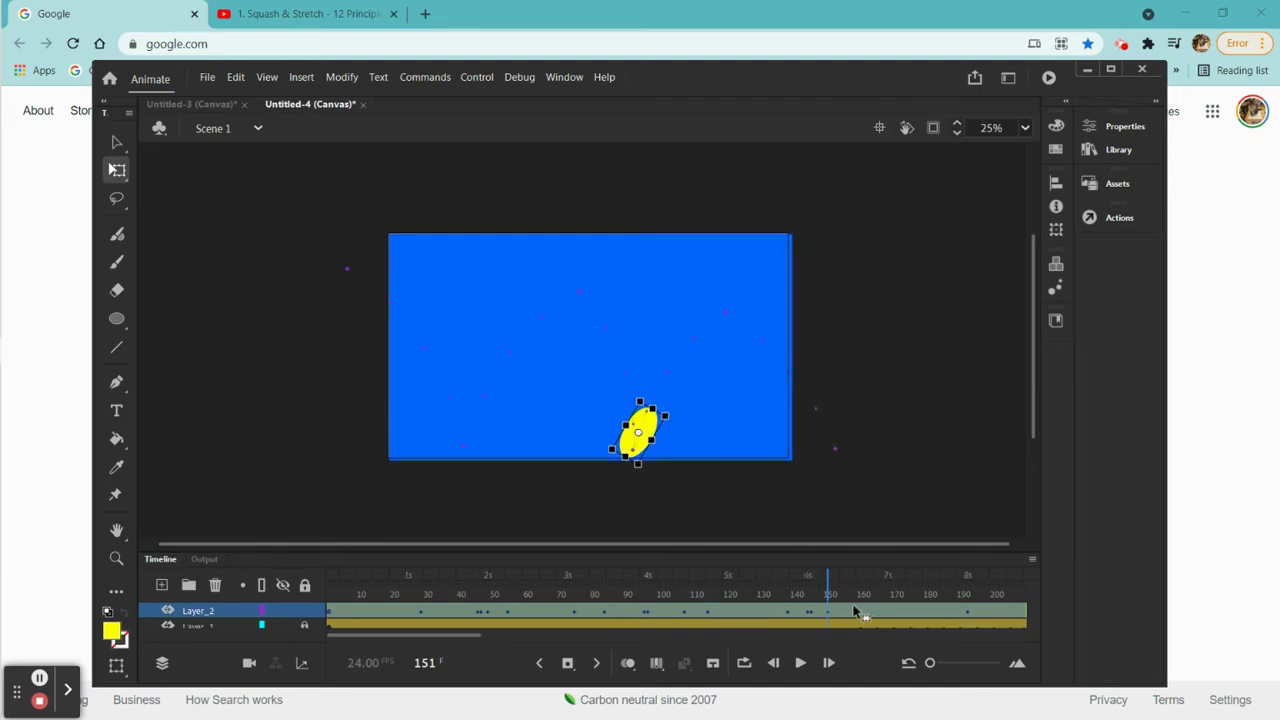
# Widen the rising ball into a fuller shape at frame 167, and make it slightly rounder at frame 183
pyautogui.moveTo(828, 587); pyautogui.dragTo(883, 595)
pyautogui.click(663, 378)
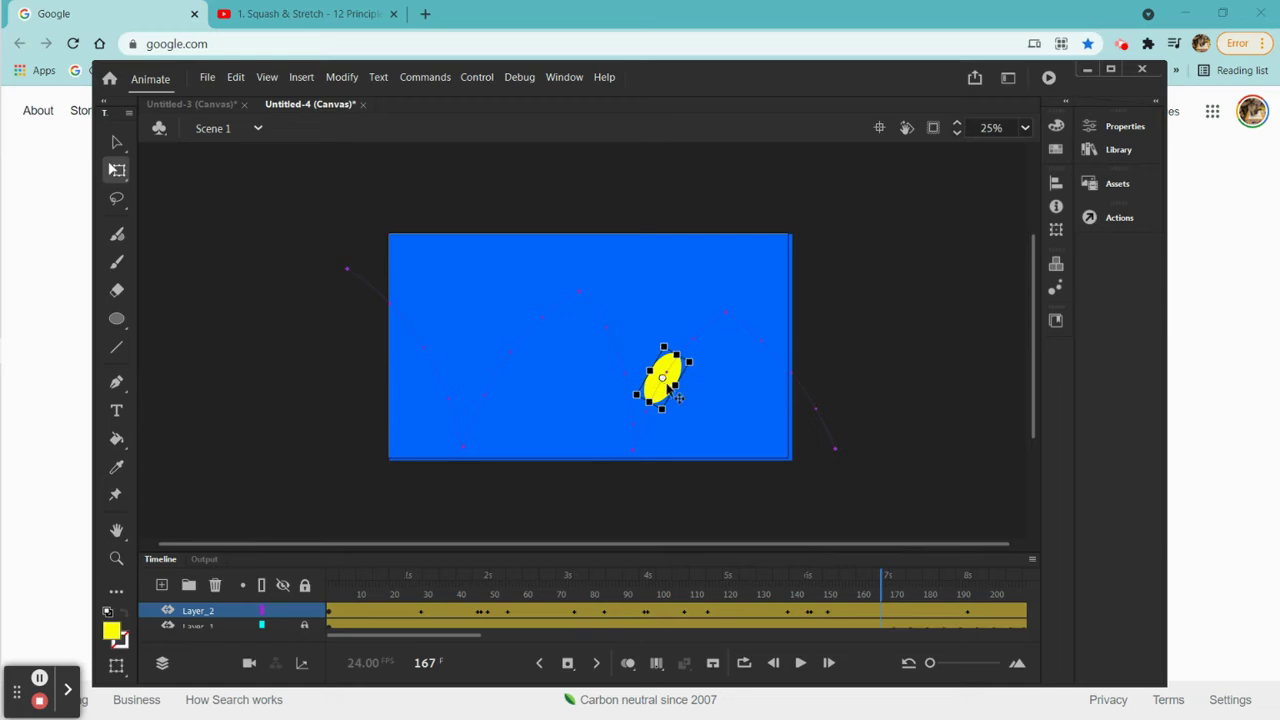
pyautogui.moveTo(680, 385); pyautogui.dragTo(656, 398)
pyautogui.moveTo(881, 576); pyautogui.dragTo(936, 597)
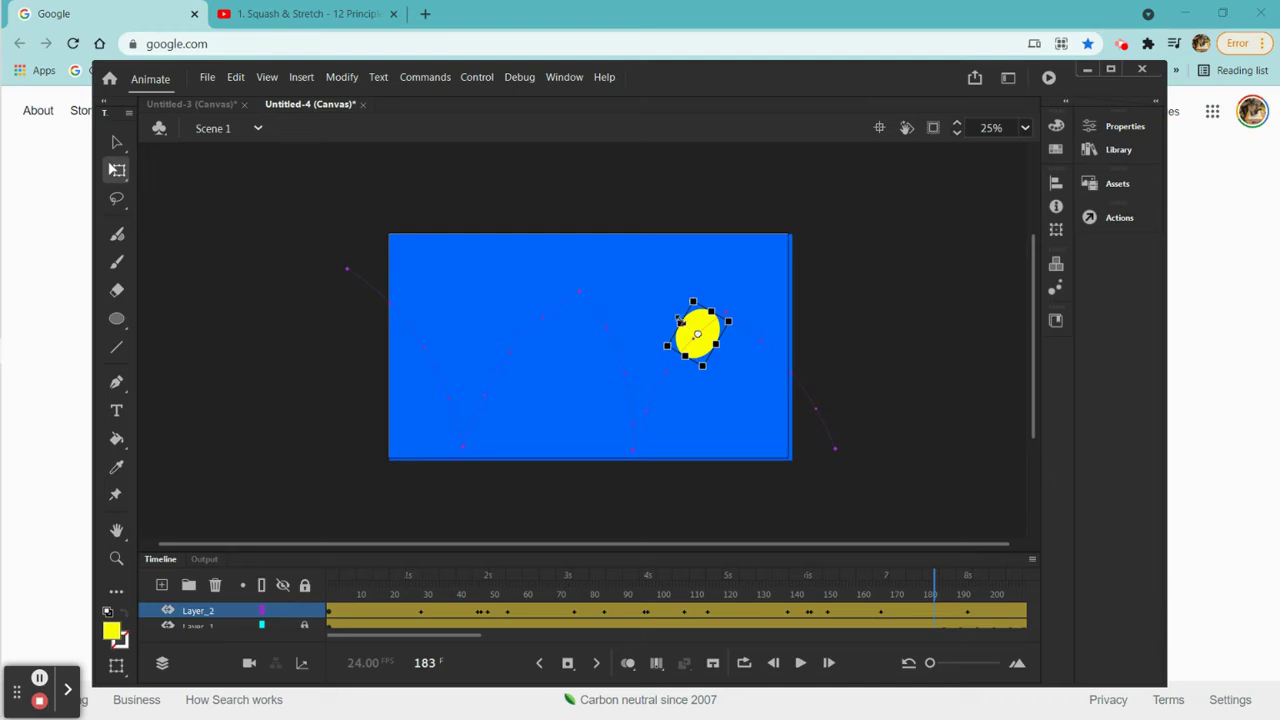
pyautogui.moveTo(680, 321); pyautogui.dragTo(678, 318)
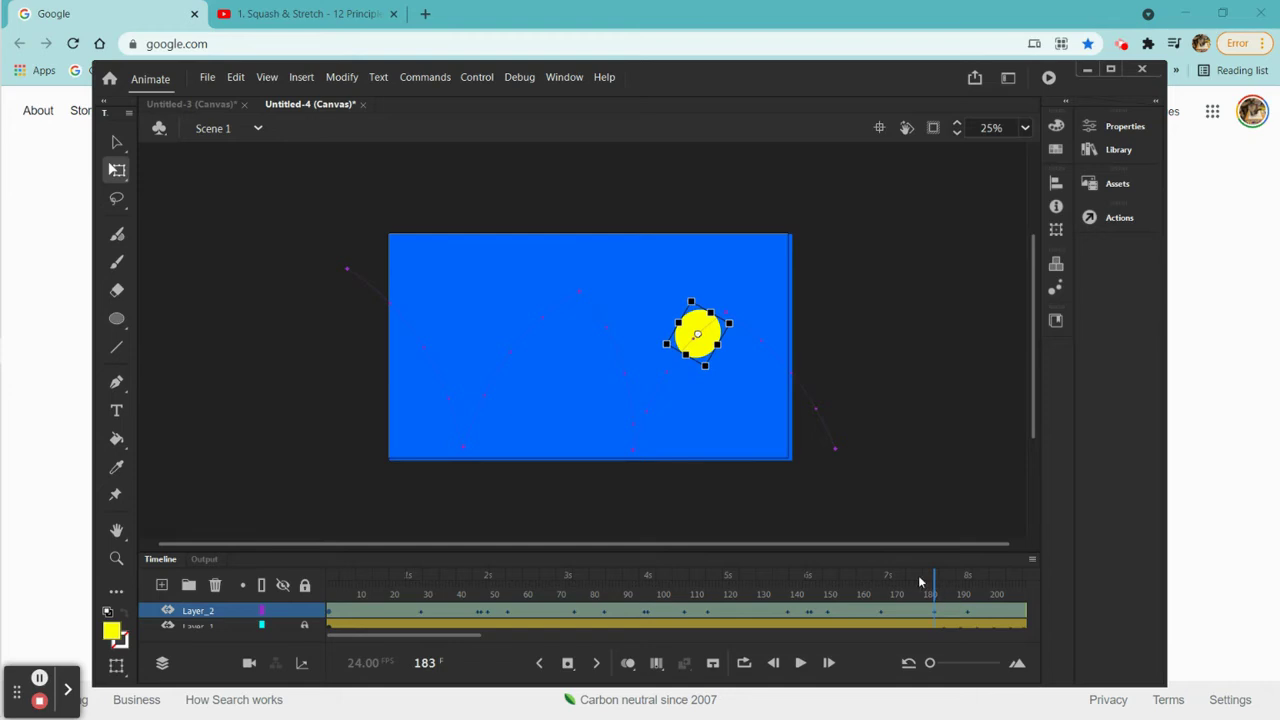
# At frame 204, rotate and narrow the ball into an ellipse tilted along the final falling path
pyautogui.moveTo(932, 590); pyautogui.dragTo(1004, 618)
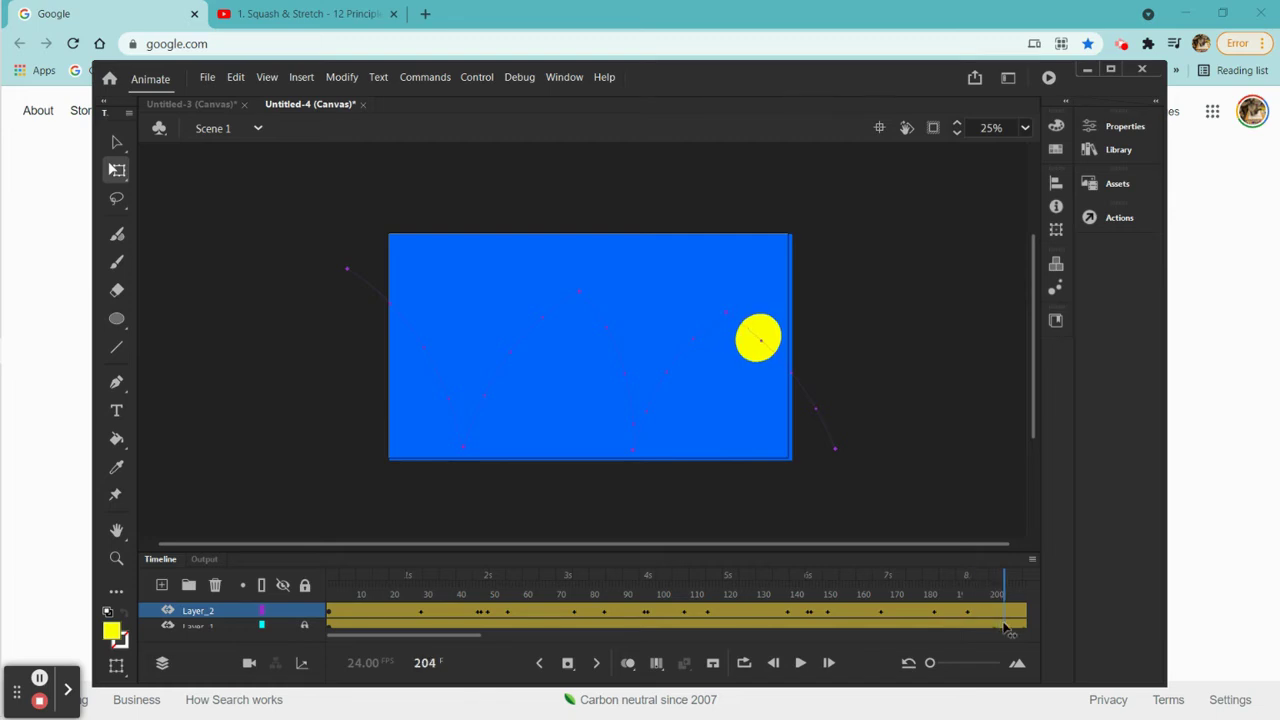
pyautogui.click(757, 343)
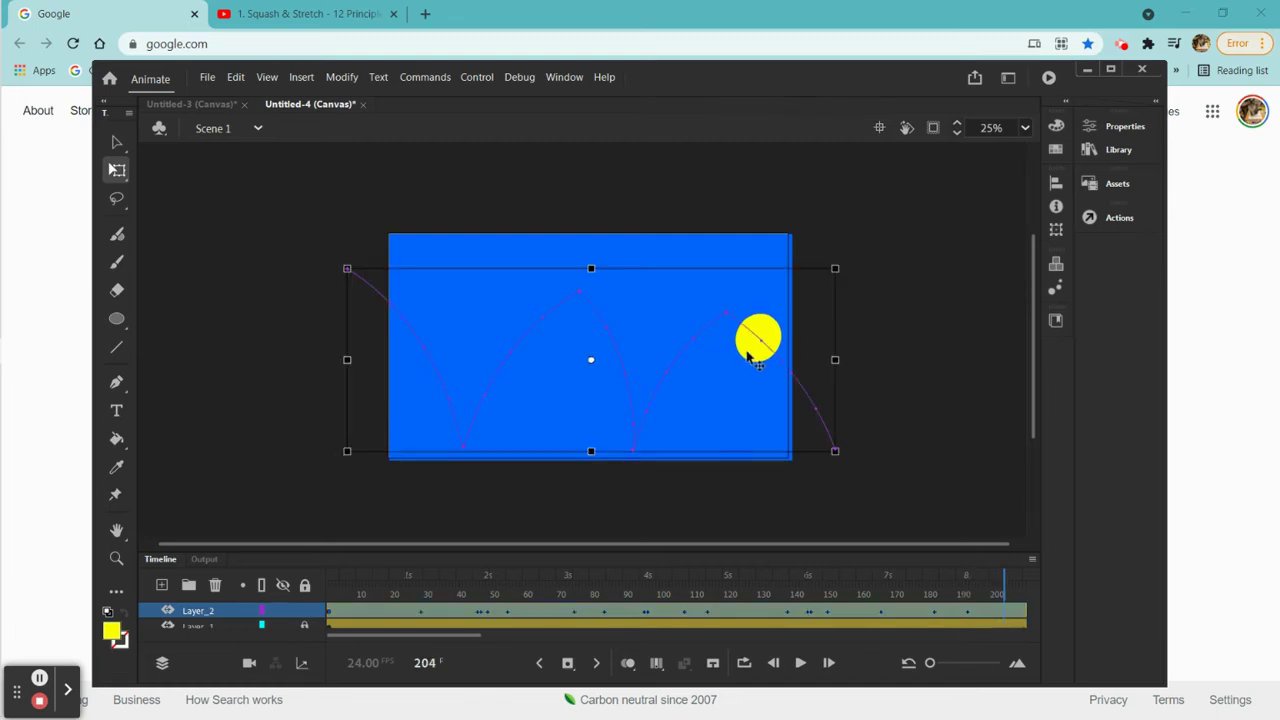
pyautogui.click(758, 341)
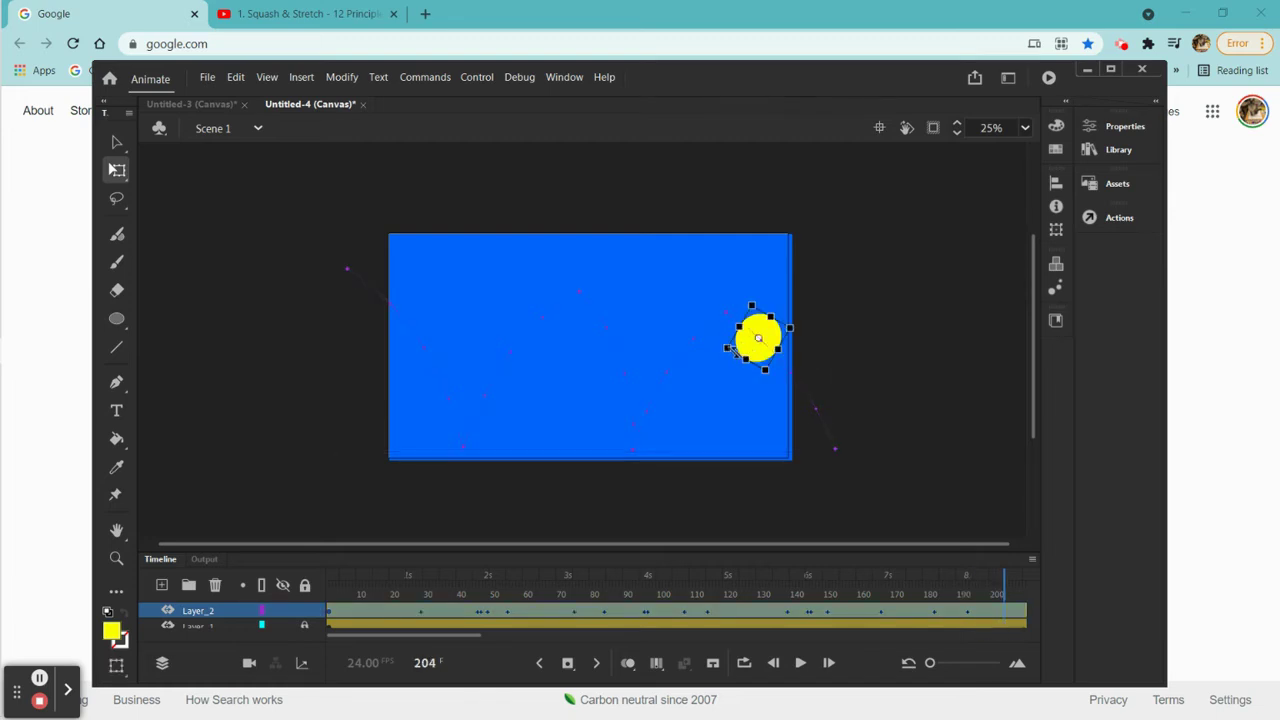
pyautogui.moveTo(727, 347)
pyautogui.mouseDown()
pyautogui.moveTo(786, 351)
pyautogui.moveTo(738, 320)
pyautogui.moveTo(737, 340)
pyautogui.moveTo(722, 337)
pyautogui.mouseUp()
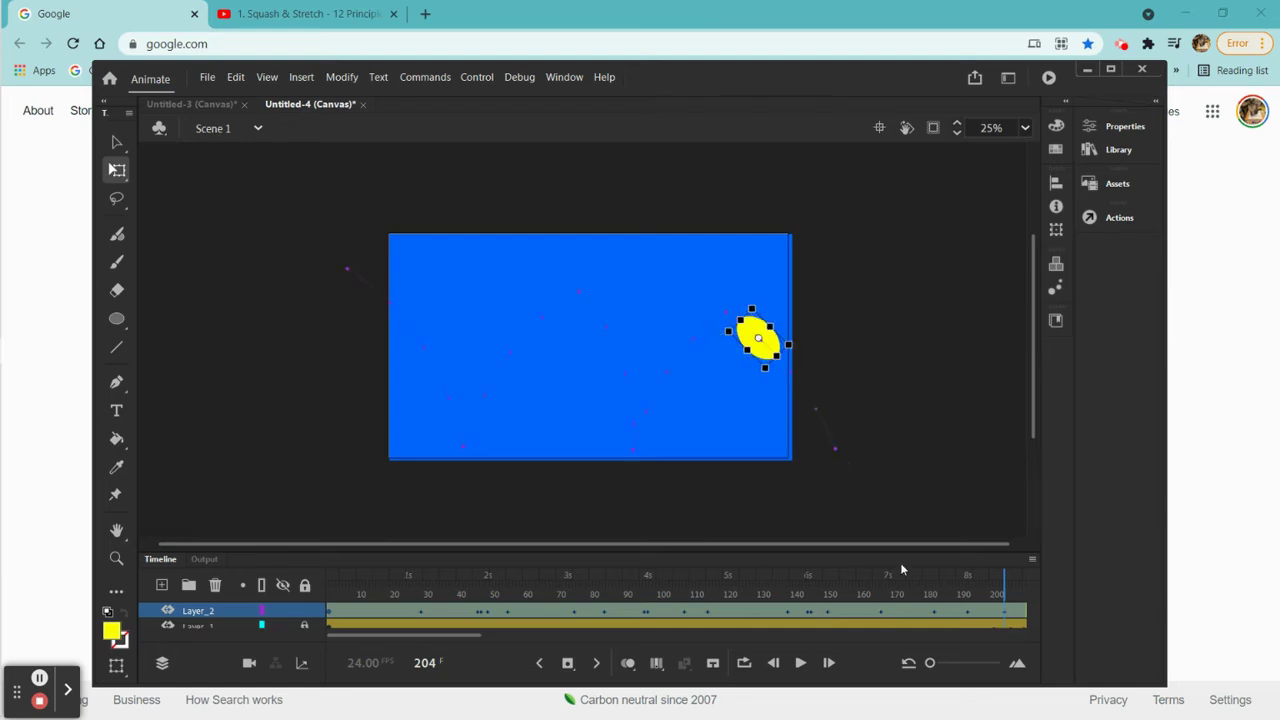
# Check the ball at the last frame and play the whole animation to review the squash and stretch
pyautogui.moveTo(1005, 594); pyautogui.dragTo(1042, 601)
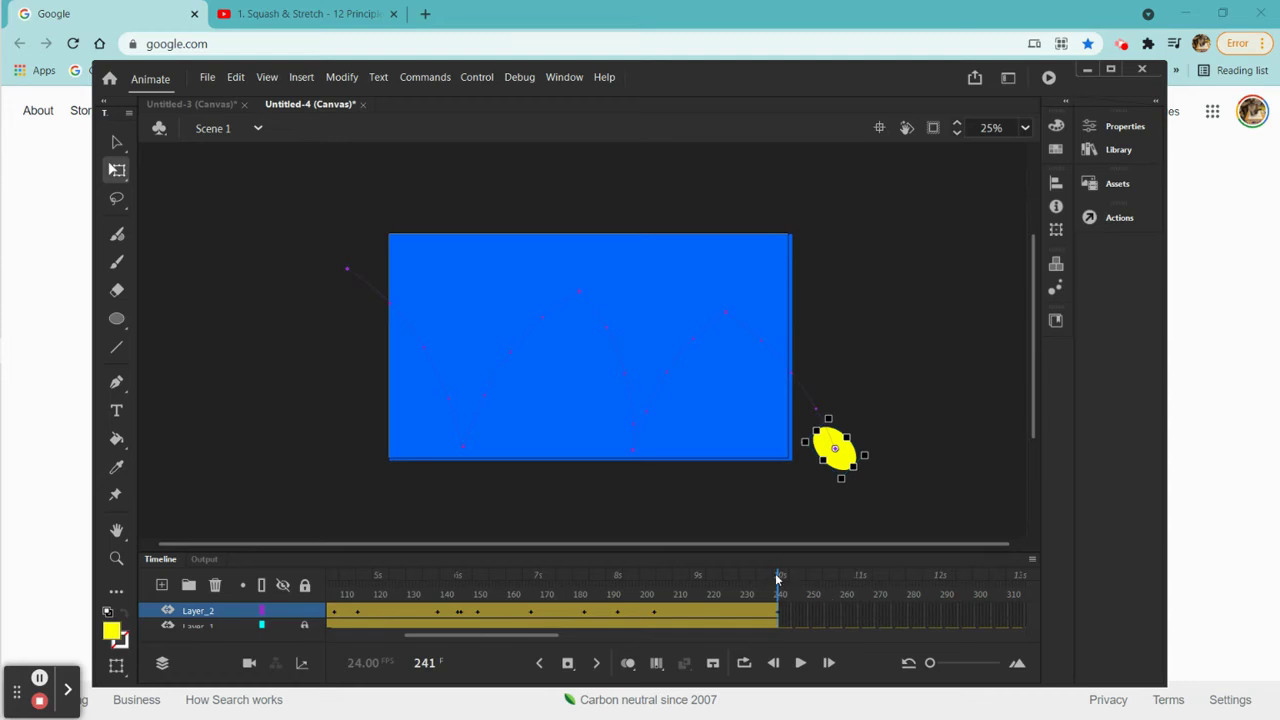
pyautogui.press('Return')
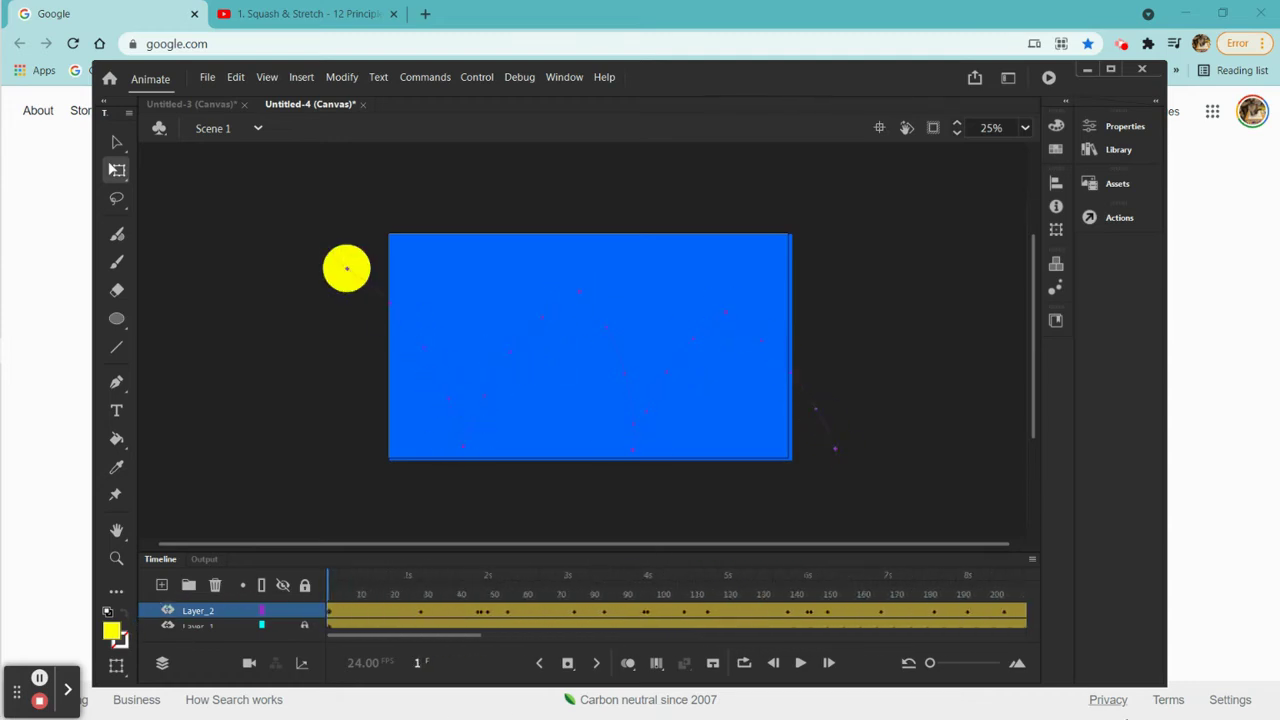
pyautogui.click(800, 663)
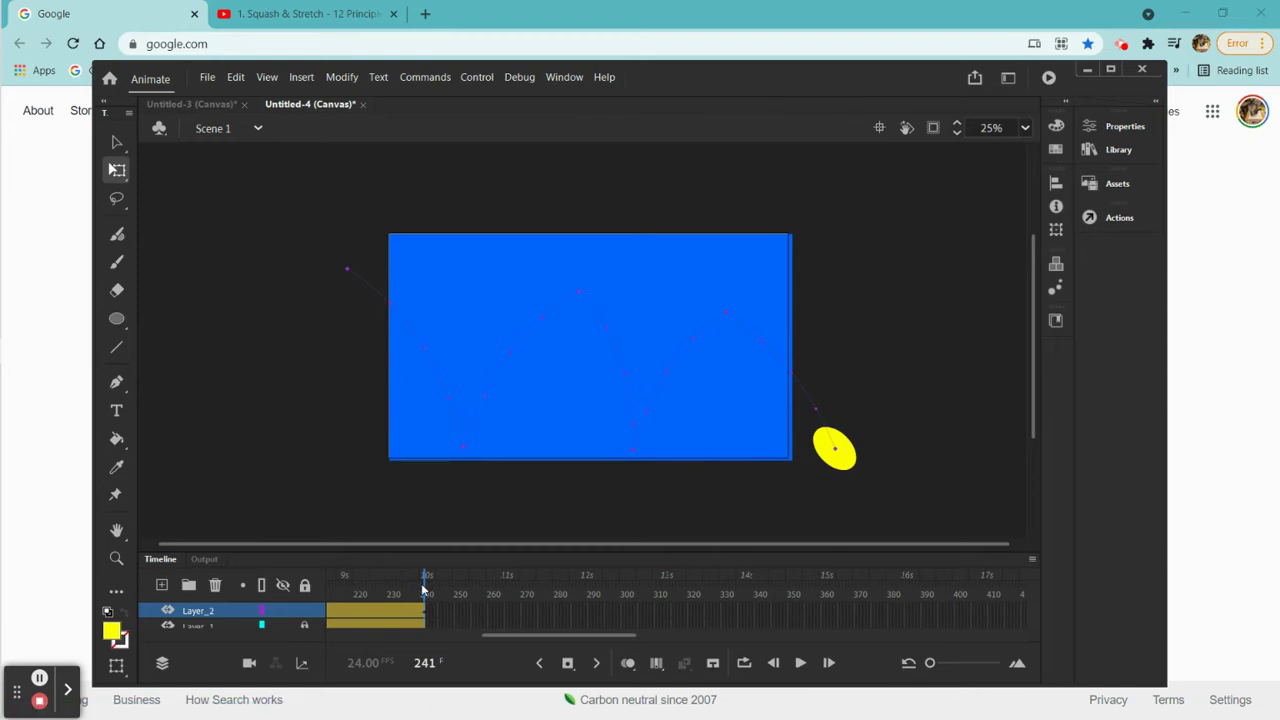
# Rotate the stretched ball to a steeper angle along the first falling path at frames 35 and 38
pyautogui.moveTo(424, 594); pyautogui.dragTo(5, 563)
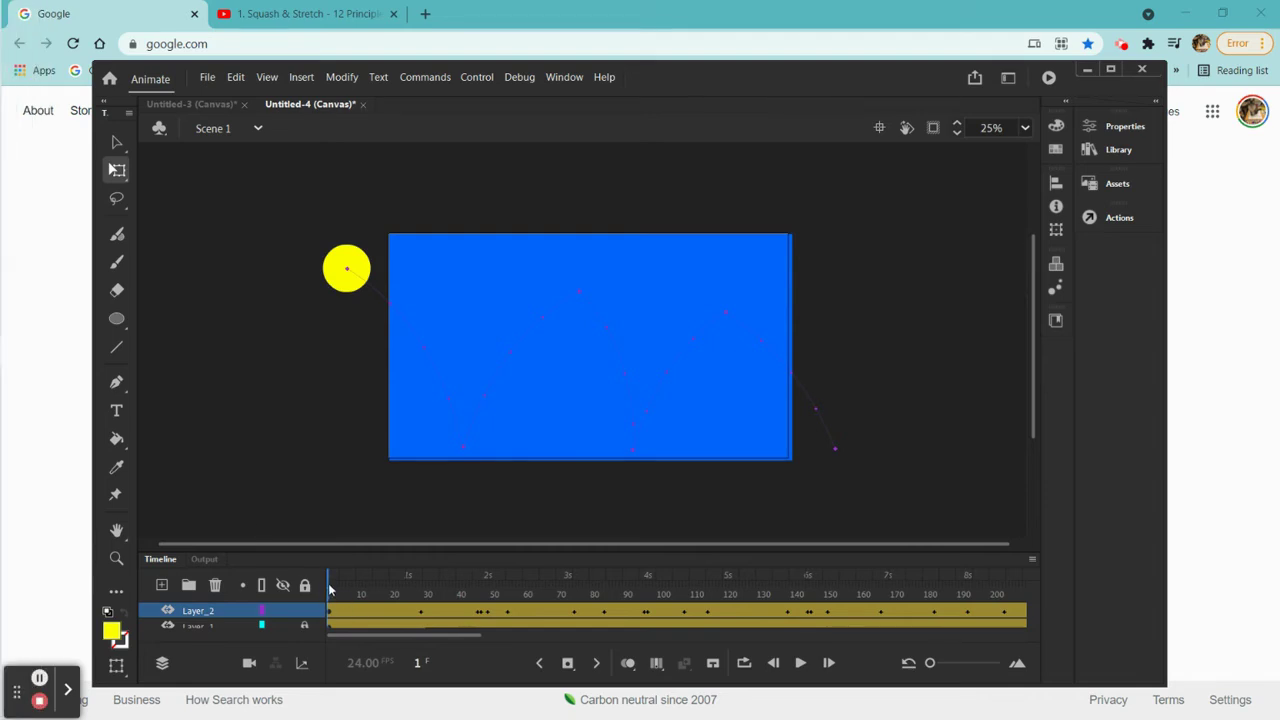
pyautogui.moveTo(330, 588); pyautogui.dragTo(444, 662)
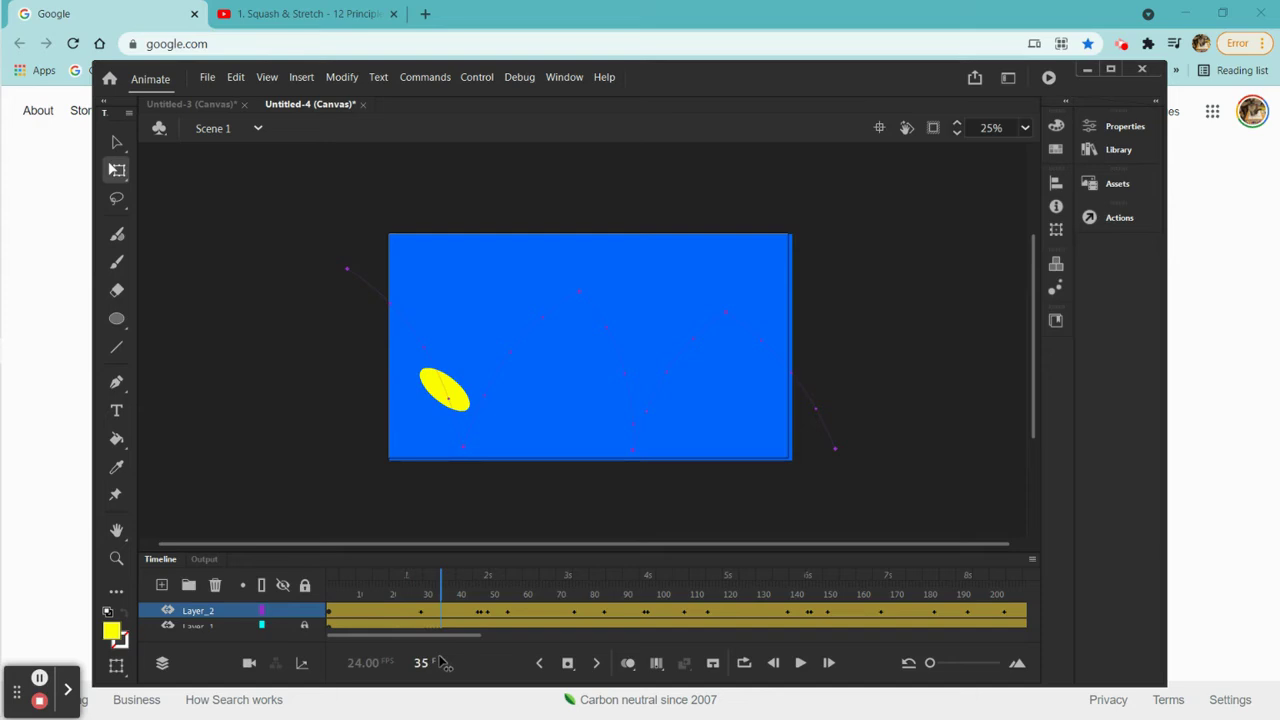
pyautogui.click(452, 400)
pyautogui.click(452, 400)
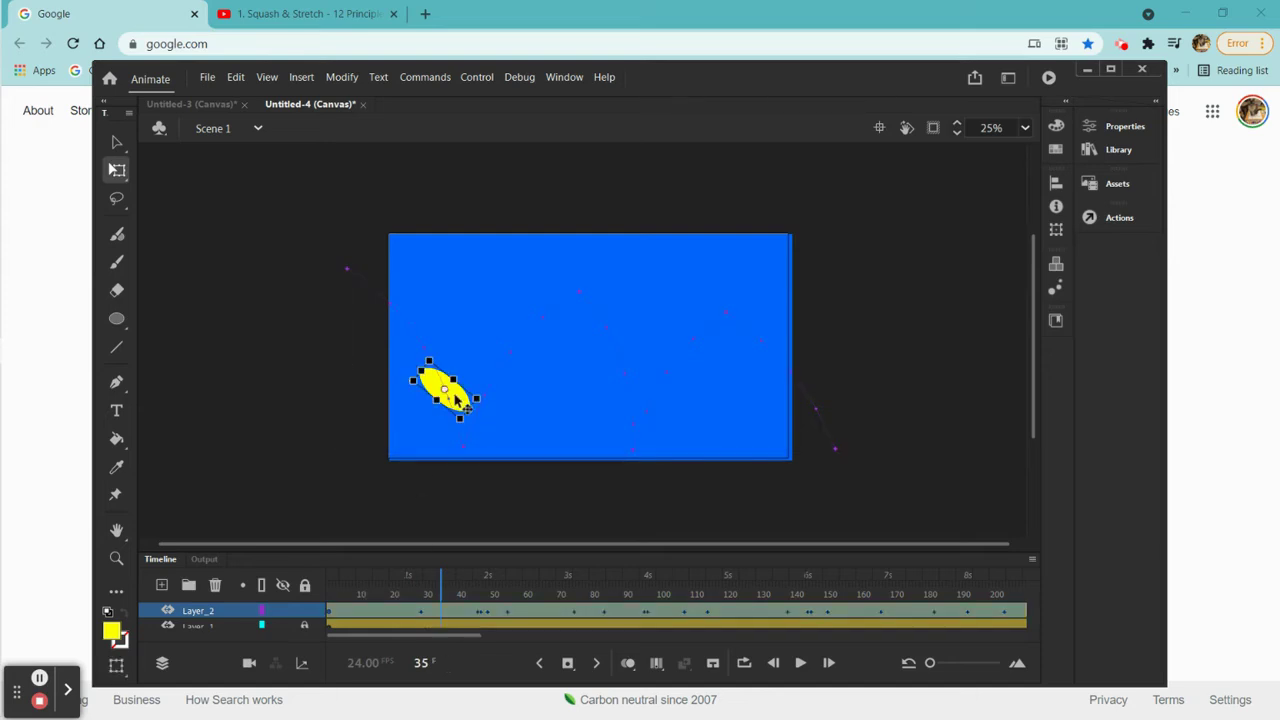
pyautogui.moveTo(481, 399); pyautogui.dragTo(476, 410)
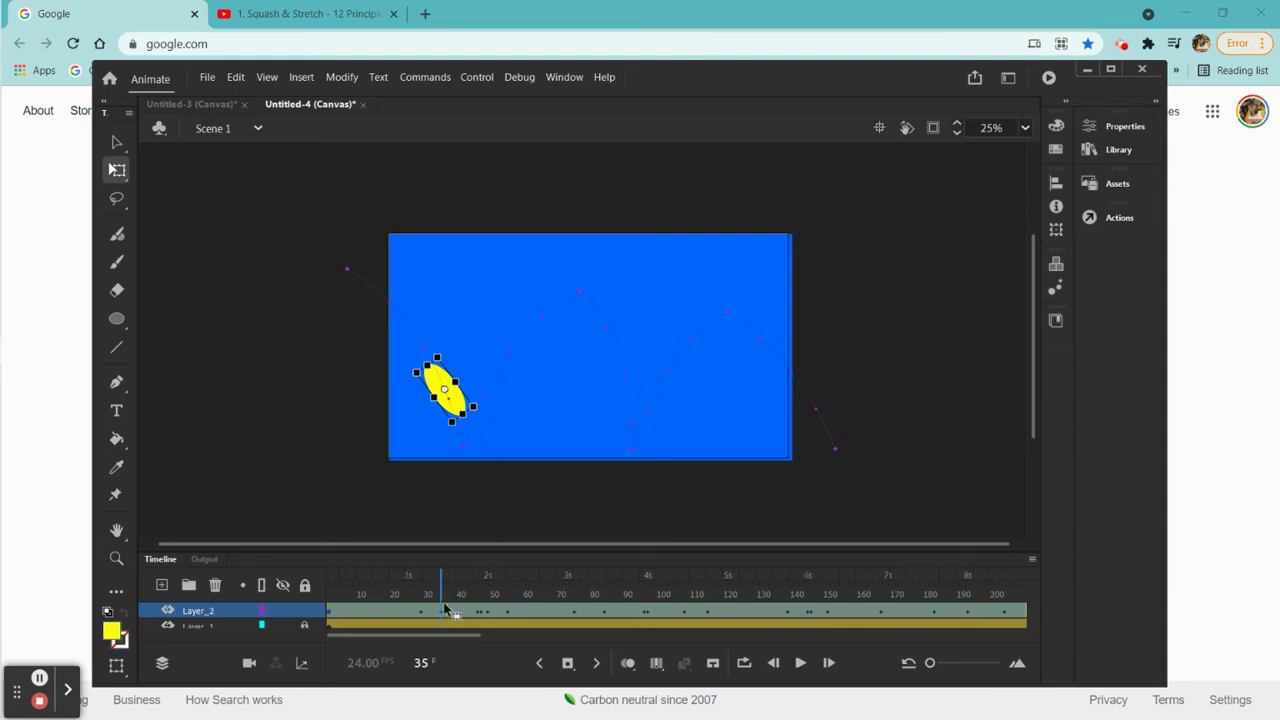
pyautogui.moveTo(441, 585); pyautogui.dragTo(452, 586)
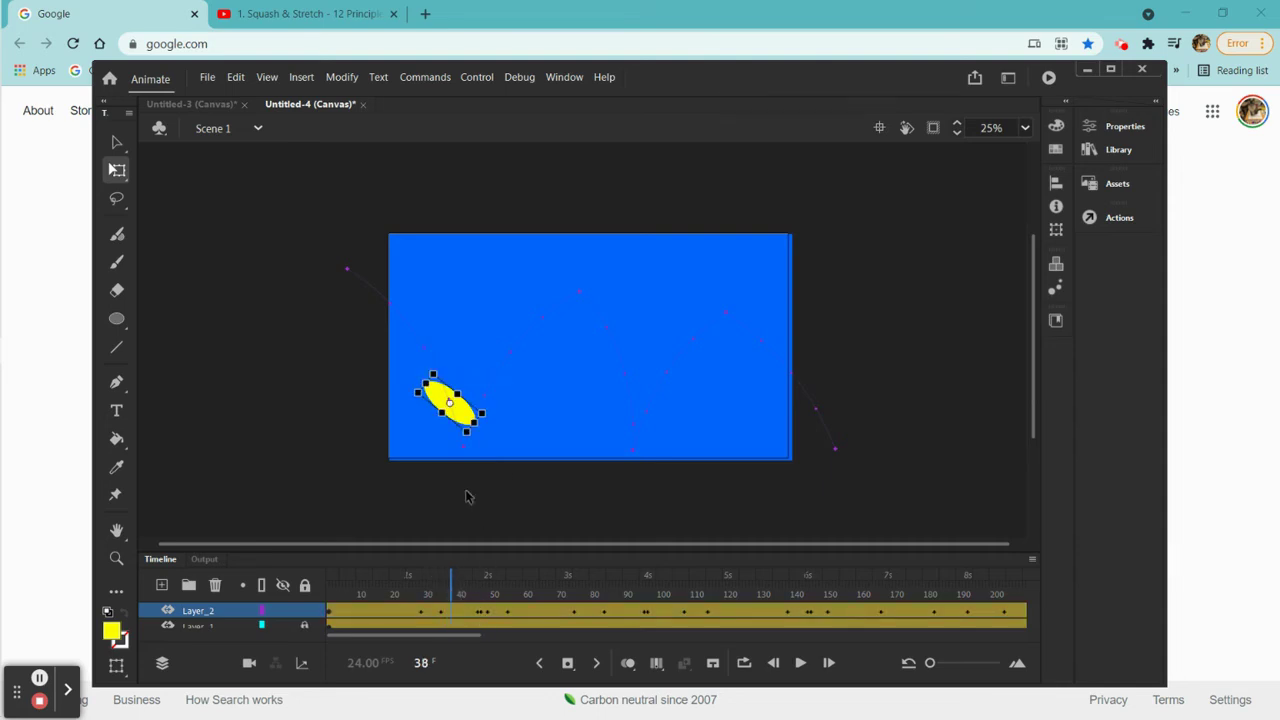
pyautogui.moveTo(486, 422); pyautogui.dragTo(481, 436)
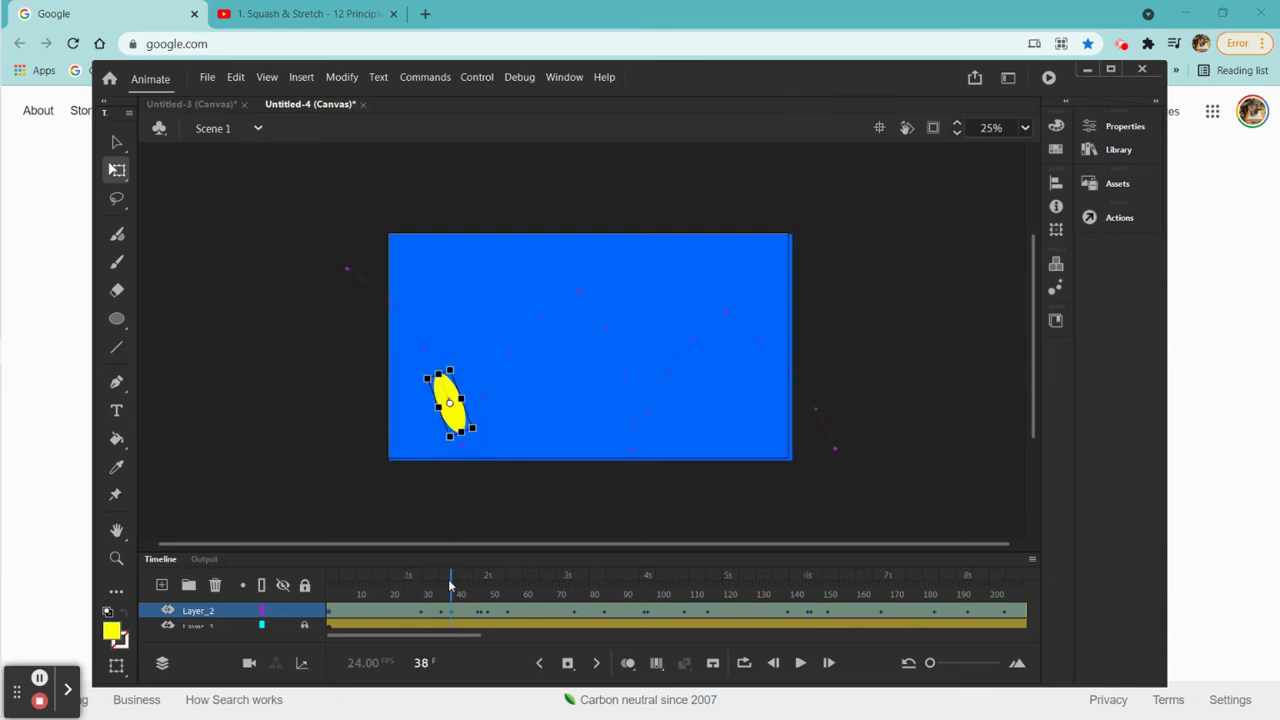
# Rotate the stretched ball to a steeper angle just before the first impact, including at frame 44
pyautogui.moveTo(452, 588); pyautogui.dragTo(469, 597)
pyautogui.click(457, 425)
pyautogui.moveTo(497, 434); pyautogui.dragTo(493, 443)
pyautogui.moveTo(465, 597); pyautogui.dragTo(472, 595)
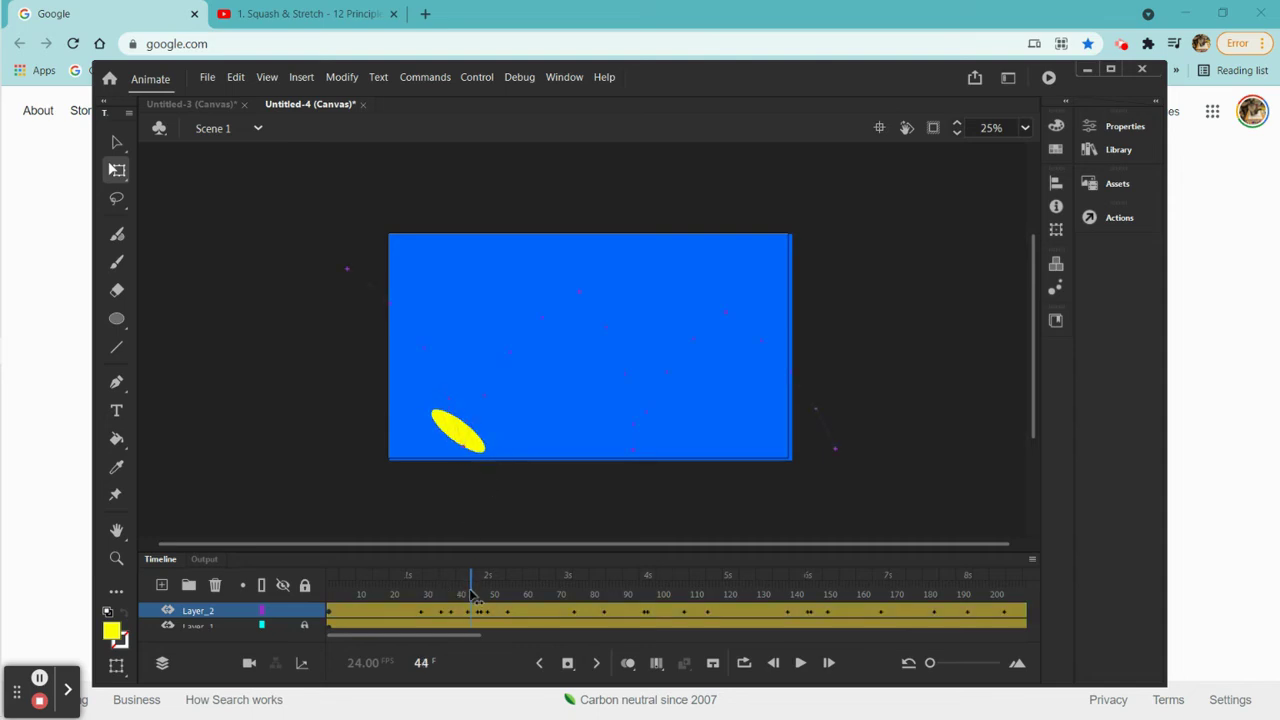
pyautogui.click(458, 431)
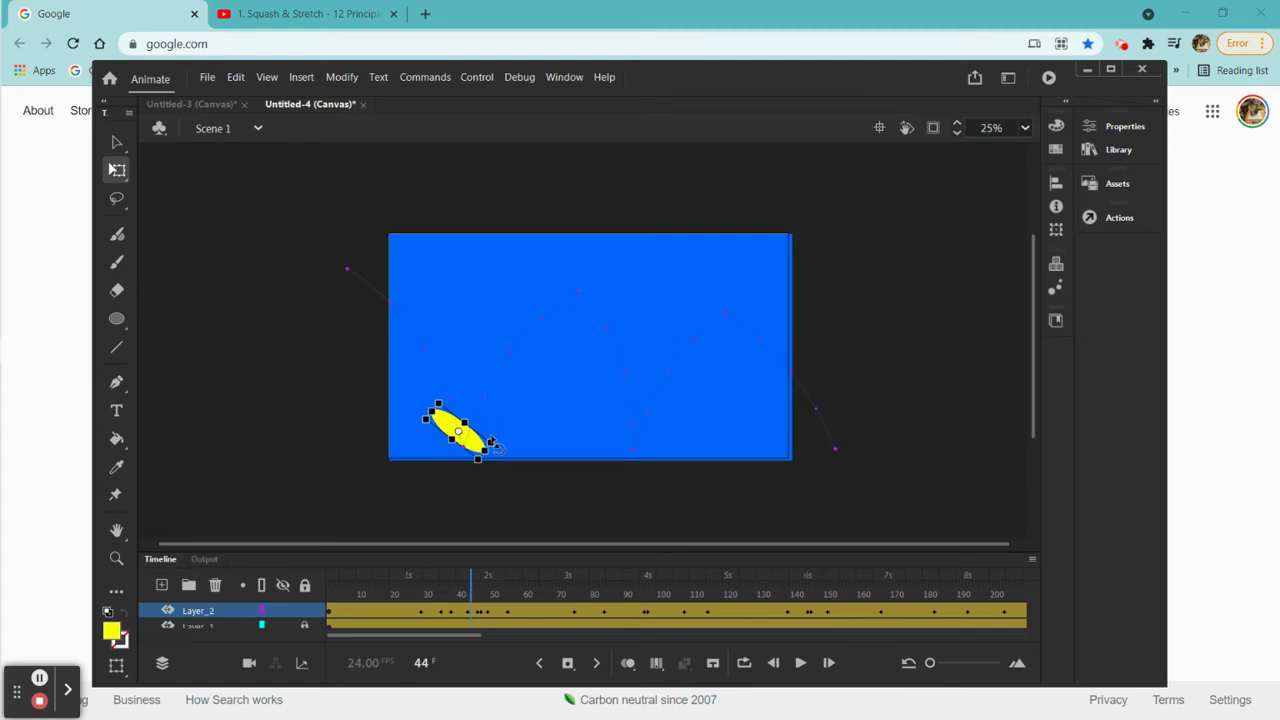
pyautogui.moveTo(497, 447); pyautogui.dragTo(480, 451)
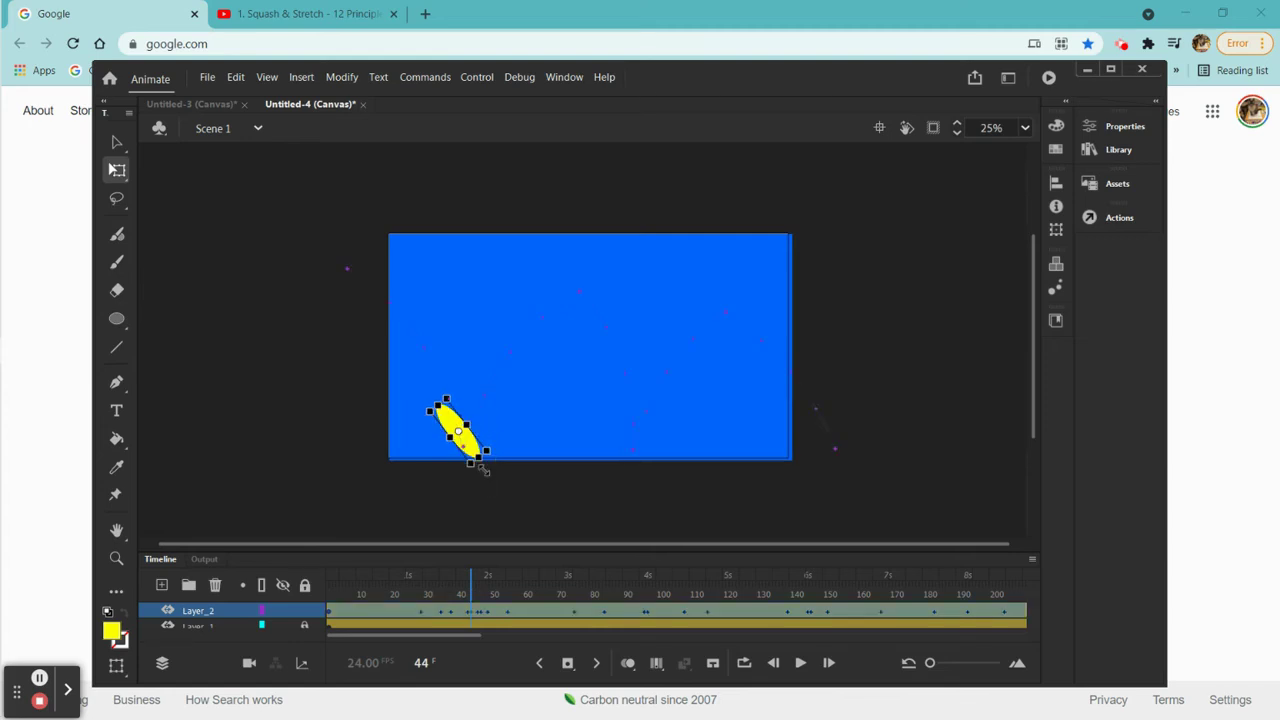
# At frame 45, shorten the flattened ball slightly and rotate it steeper to follow the falling path
pyautogui.click(476, 587)
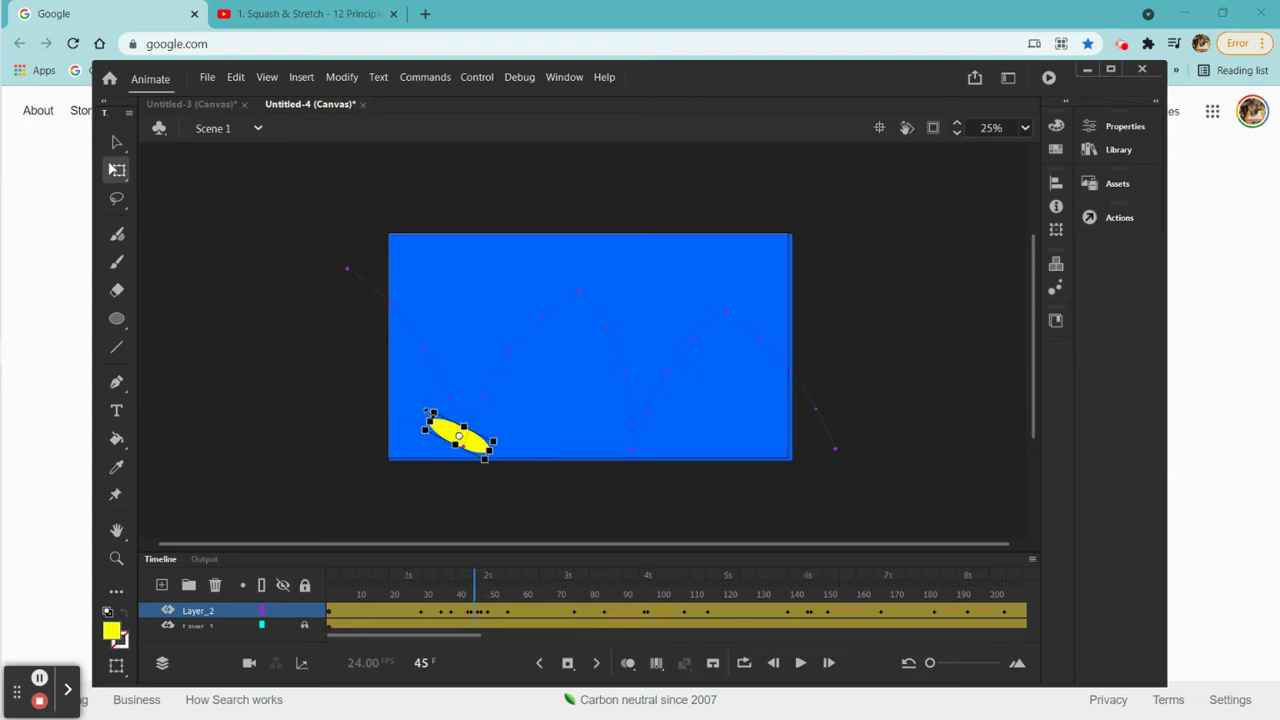
pyautogui.moveTo(428, 411); pyautogui.dragTo(432, 413)
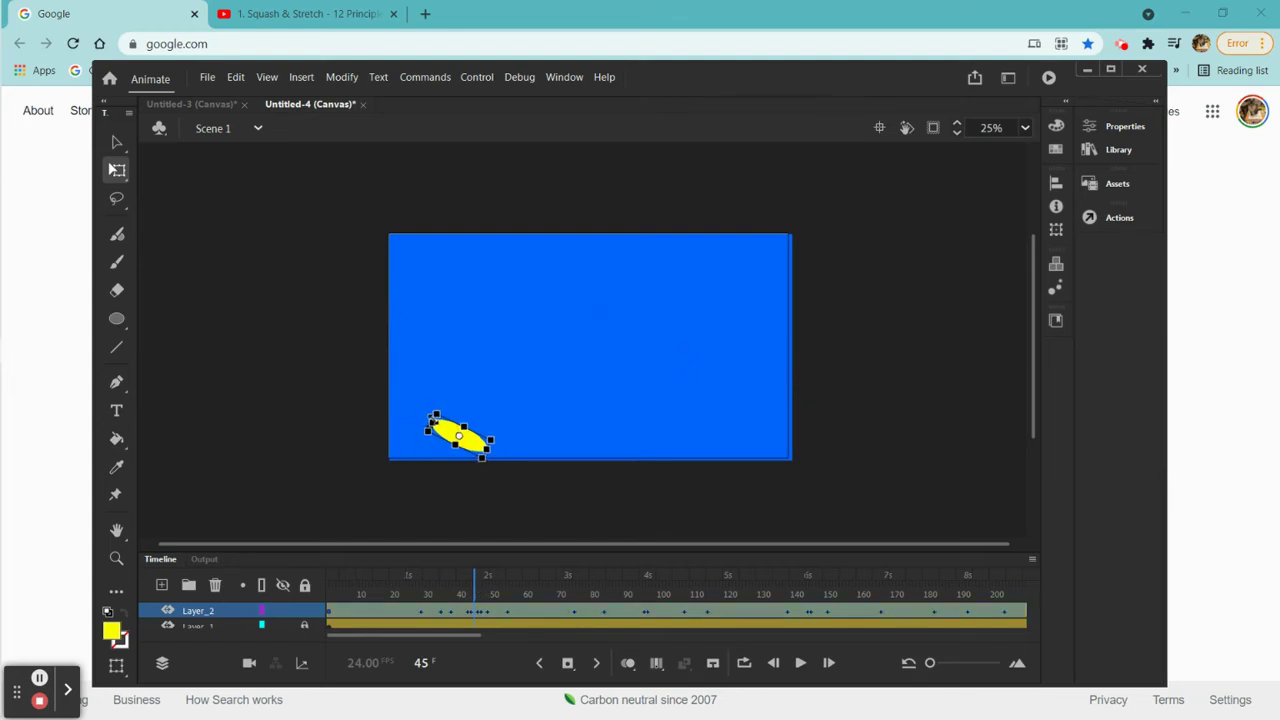
pyautogui.moveTo(492, 457); pyautogui.dragTo(490, 450)
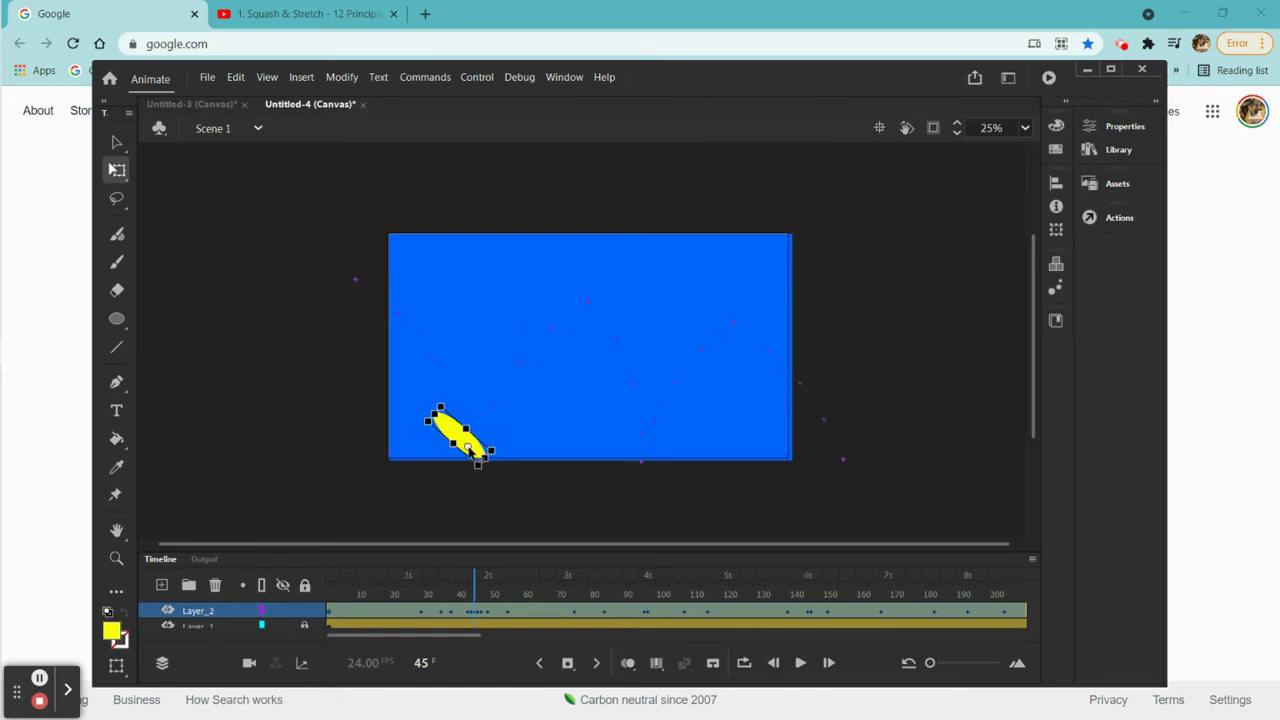
# Shift the flattened ball down and forward at frame 45, and slightly forward at frame 47, to line up with the first impact
pyautogui.moveTo(466, 447); pyautogui.dragTo(478, 460)
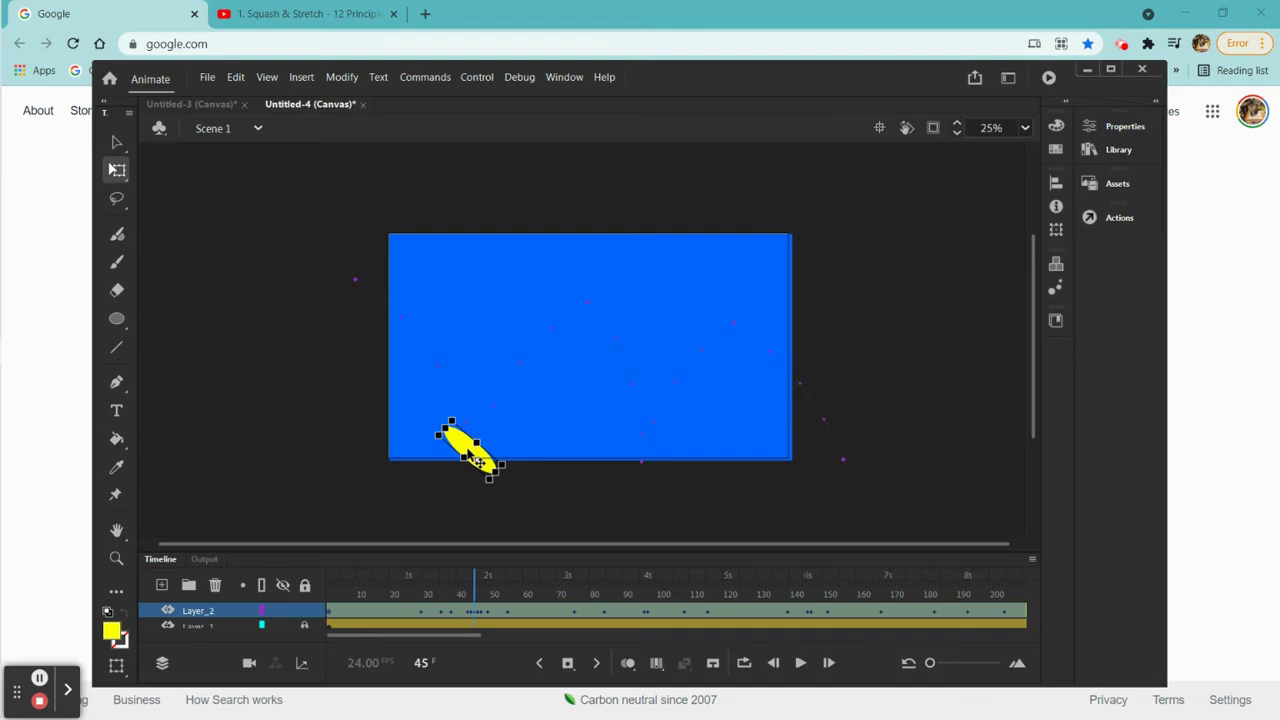
pyautogui.moveTo(475, 590); pyautogui.dragTo(481, 588)
pyautogui.click(458, 456)
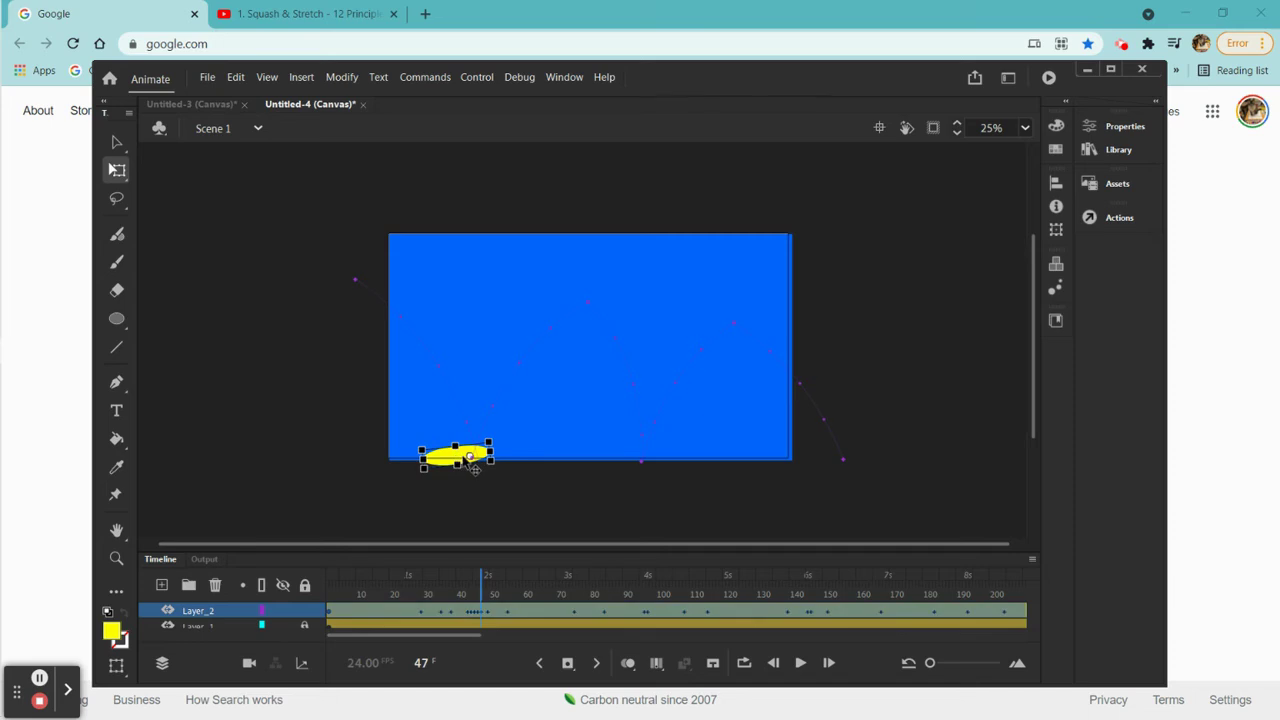
pyautogui.moveTo(458, 458); pyautogui.dragTo(469, 460)
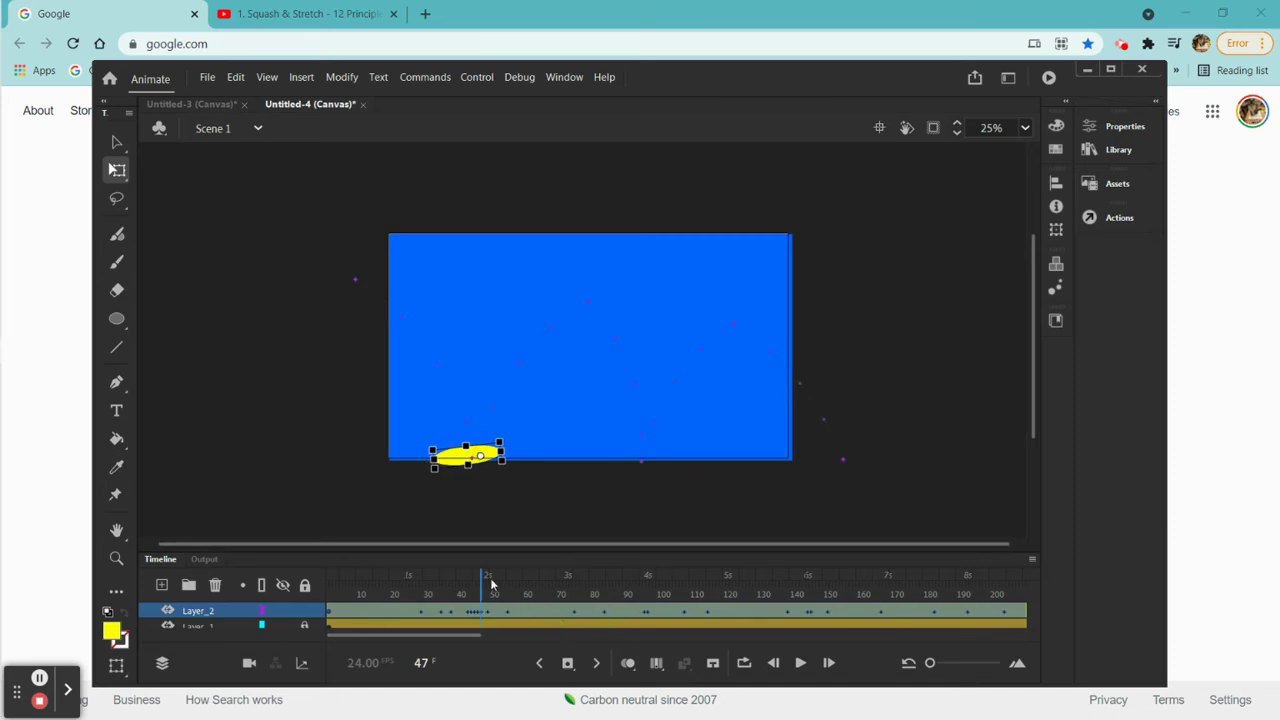
# Rotate the stretched ball steeper before the second impact at frames 120, 125 and 128, and shift the flattened ball up and back at frame 145
pyautogui.moveTo(482, 594); pyautogui.dragTo(731, 712)
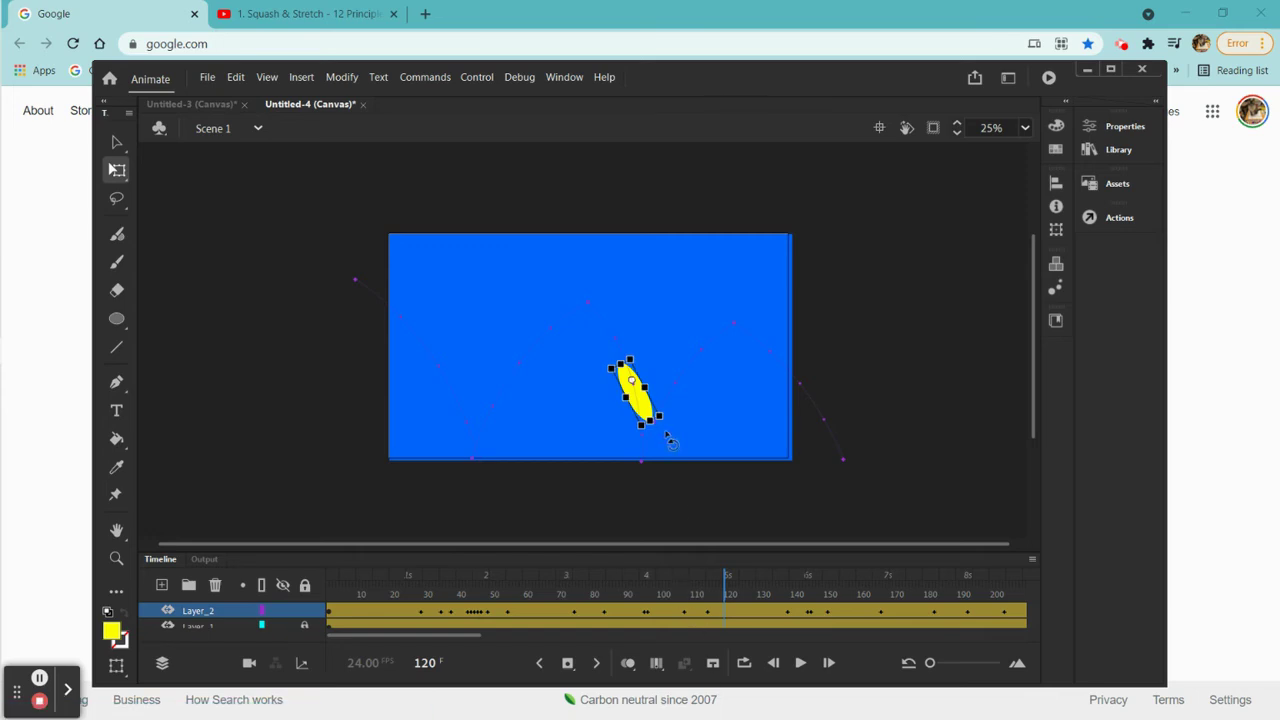
pyautogui.moveTo(672, 433); pyautogui.dragTo(657, 443)
pyautogui.moveTo(726, 588); pyautogui.dragTo(741, 590)
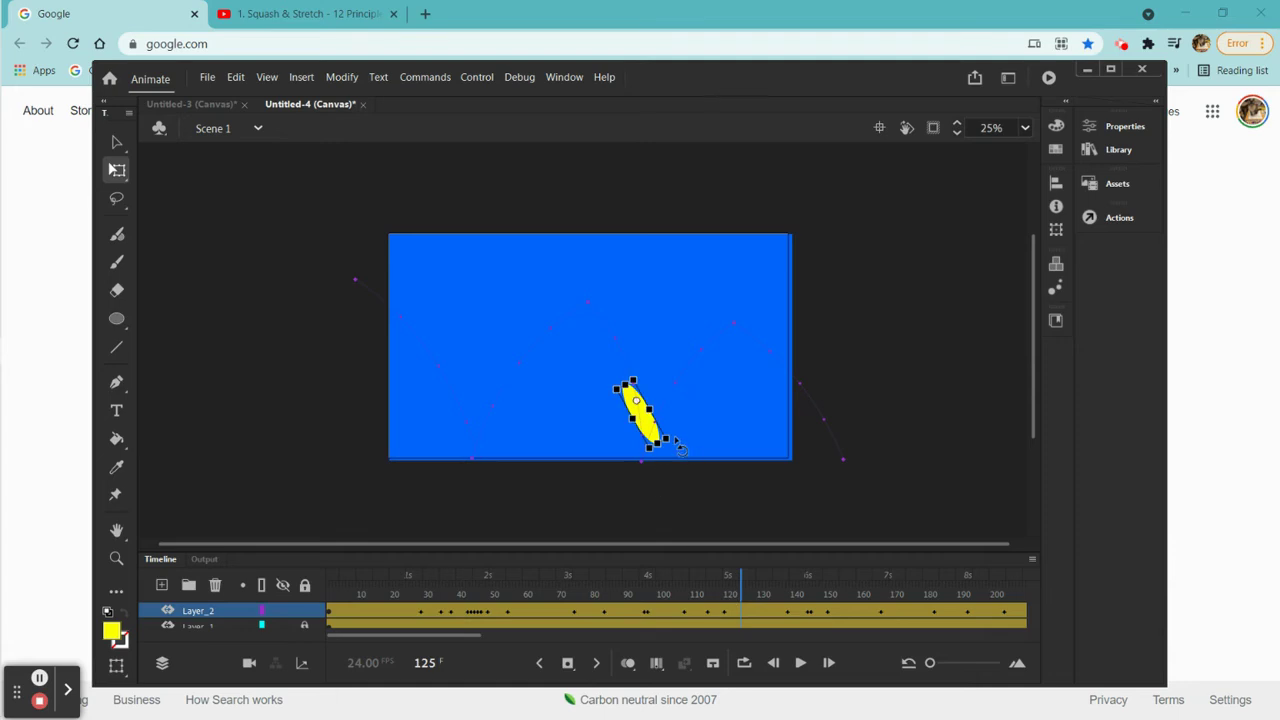
pyautogui.moveTo(678, 450); pyautogui.dragTo(673, 455)
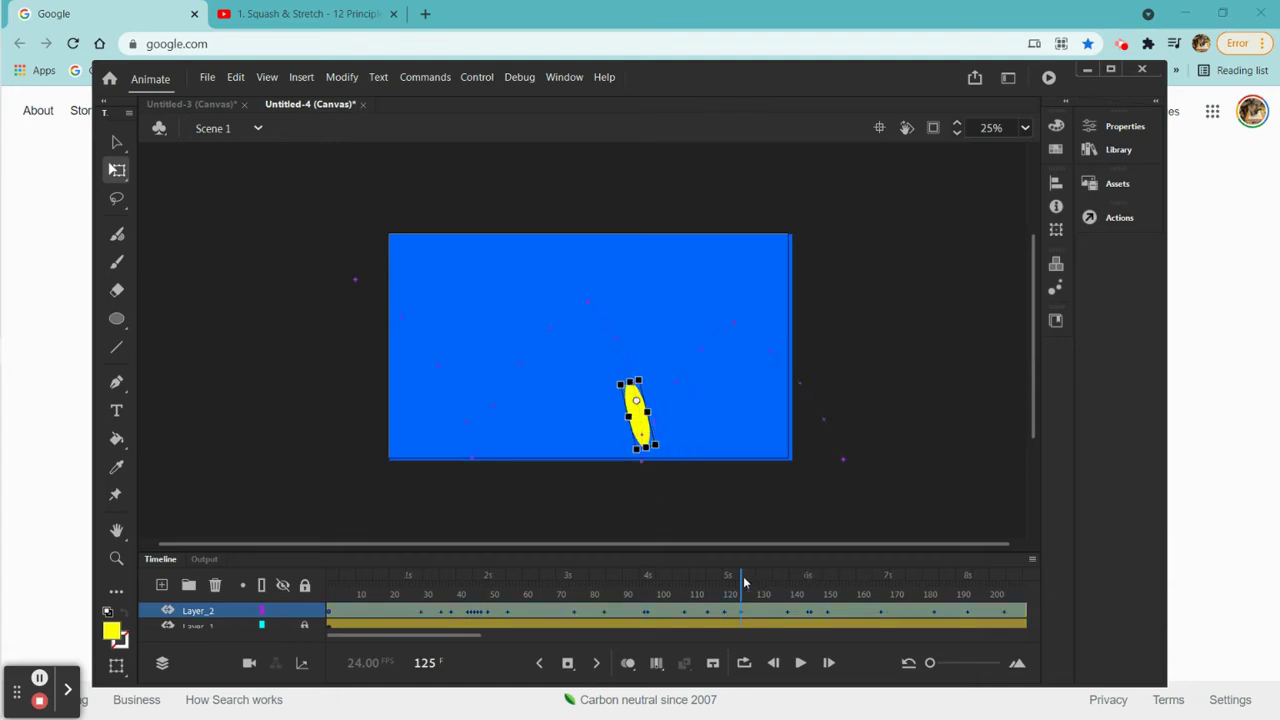
pyautogui.moveTo(740, 585); pyautogui.dragTo(751, 588)
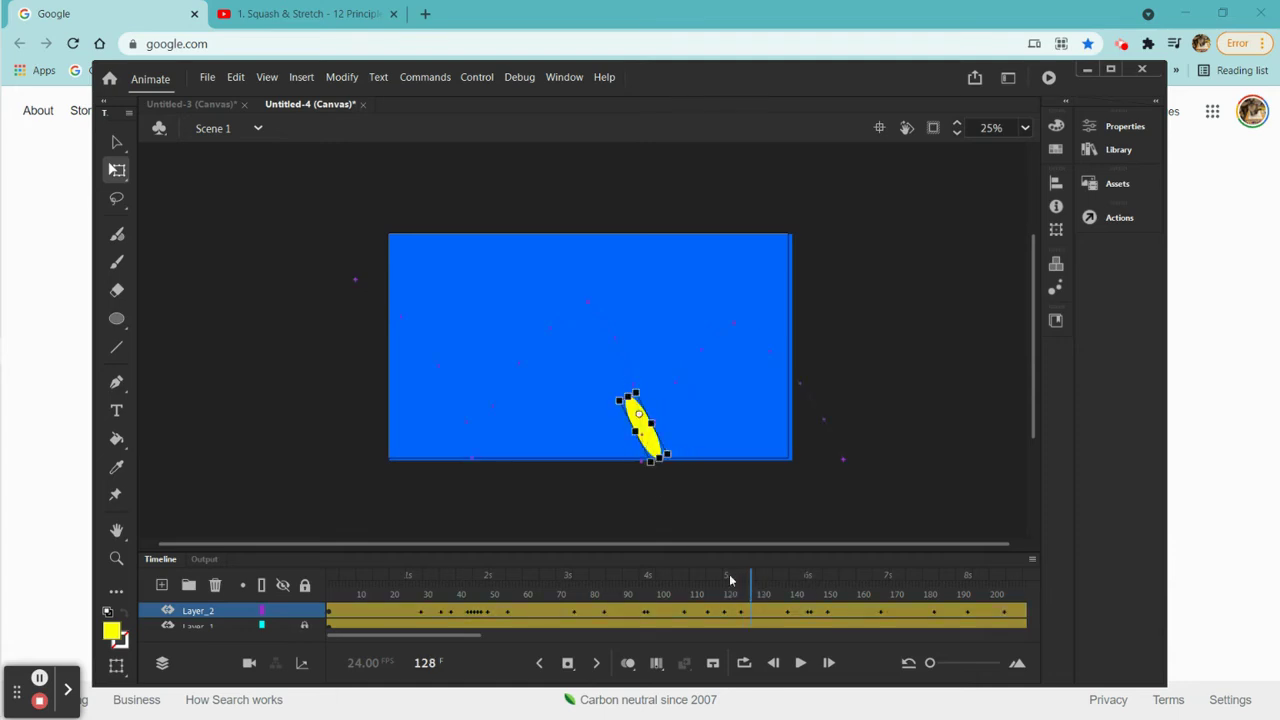
pyautogui.moveTo(685, 467); pyautogui.dragTo(674, 471)
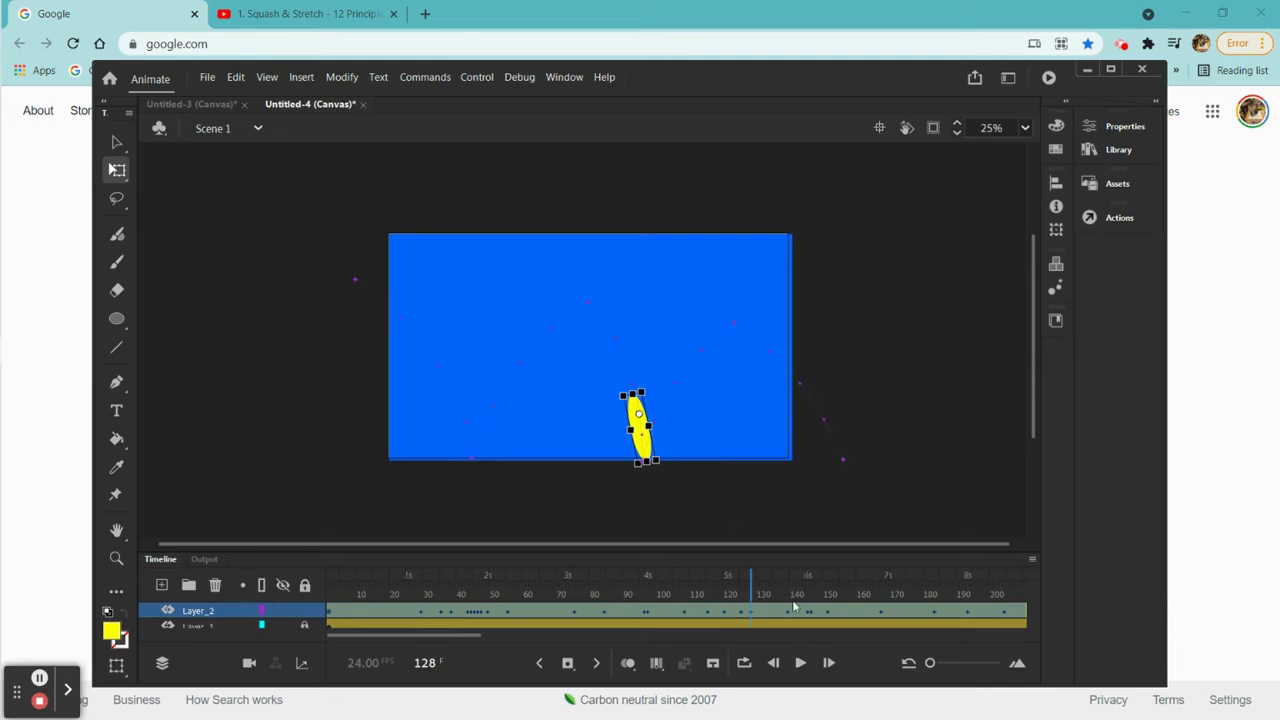
pyautogui.moveTo(749, 580); pyautogui.dragTo(809, 622)
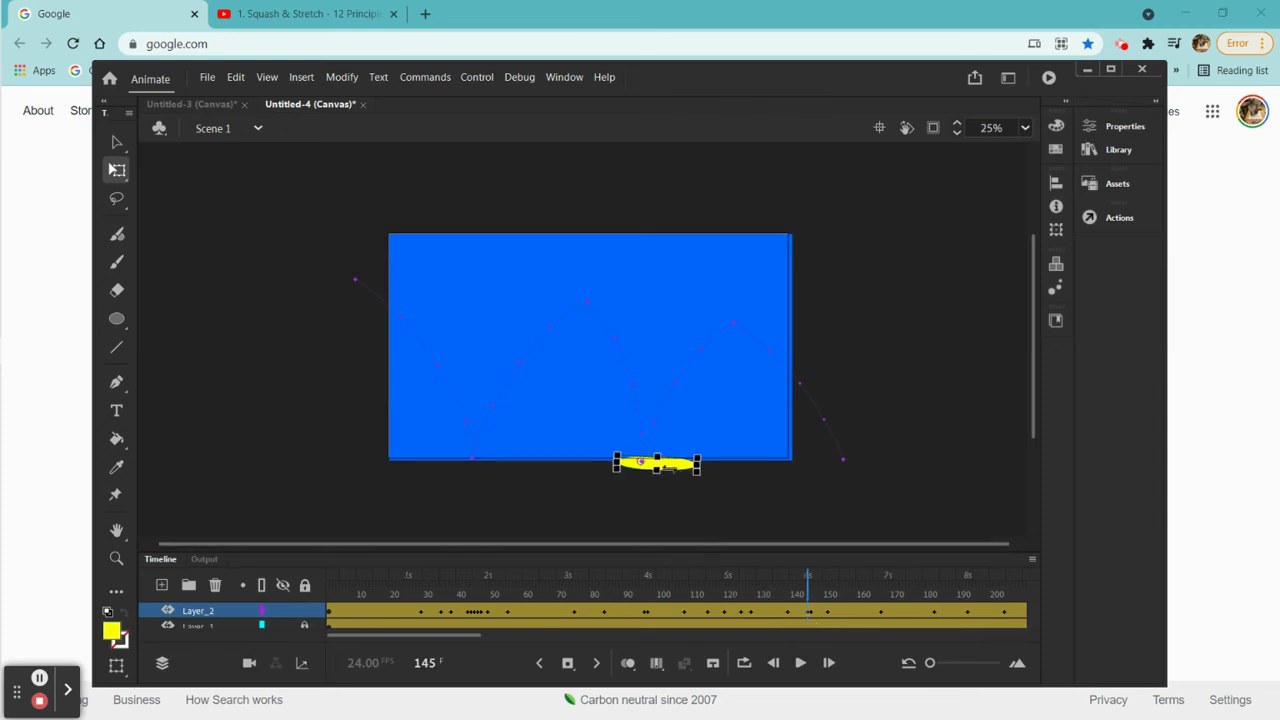
pyautogui.moveTo(665, 475); pyautogui.dragTo(655, 462)
# Check the ball at the last frame and play the animation from frame 1 to review the corrected bounces
pyautogui.moveTo(806, 590); pyautogui.dragTo(962, 640)
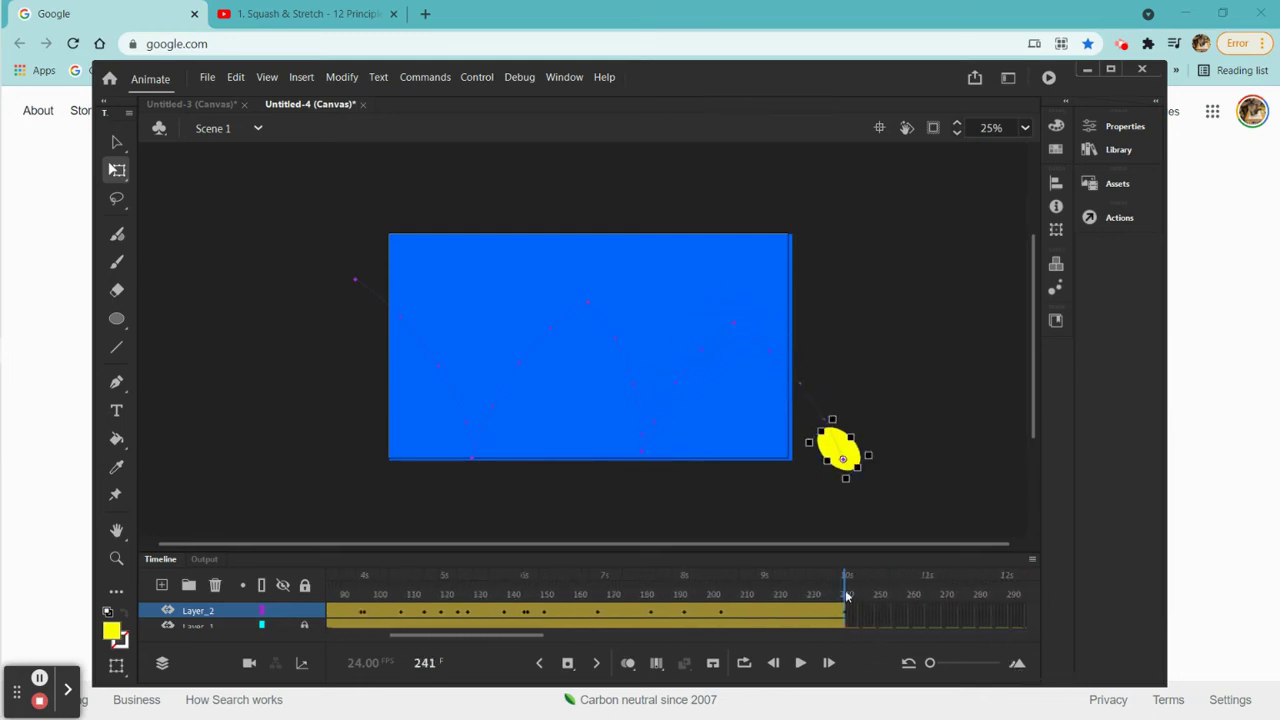
pyautogui.moveTo(845, 590); pyautogui.dragTo(108, 612)
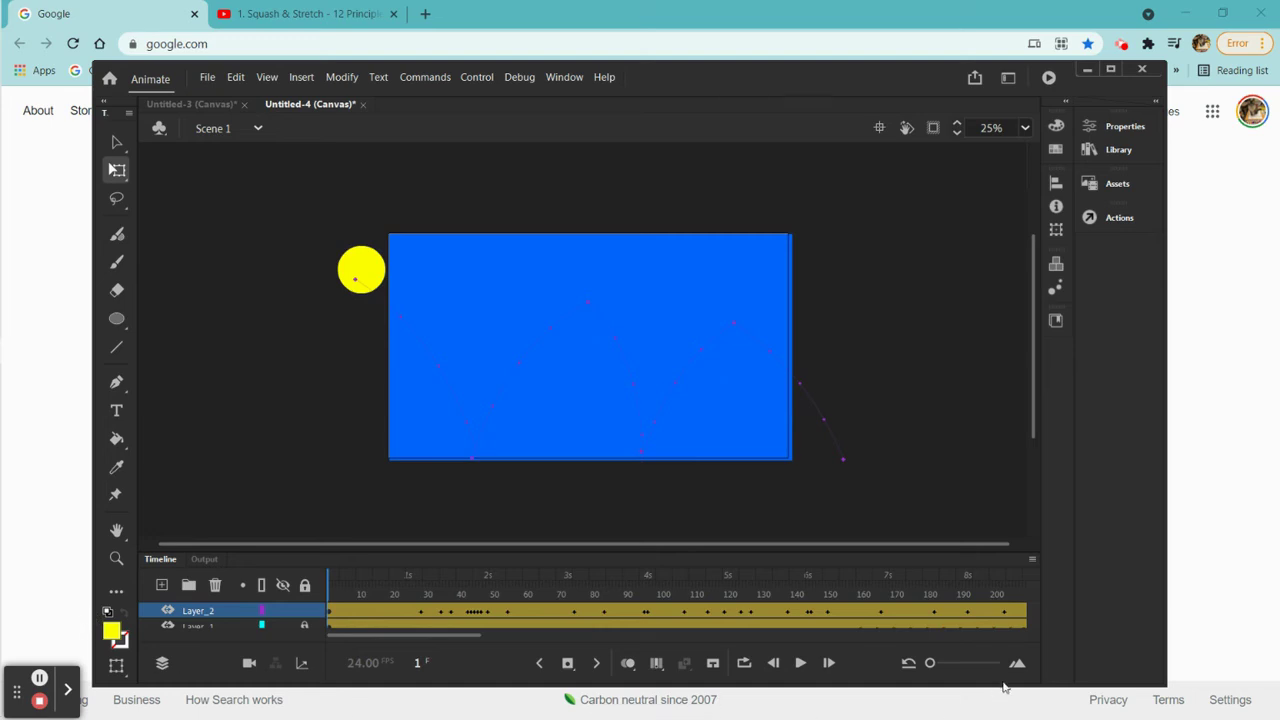
pyautogui.click(800, 662)
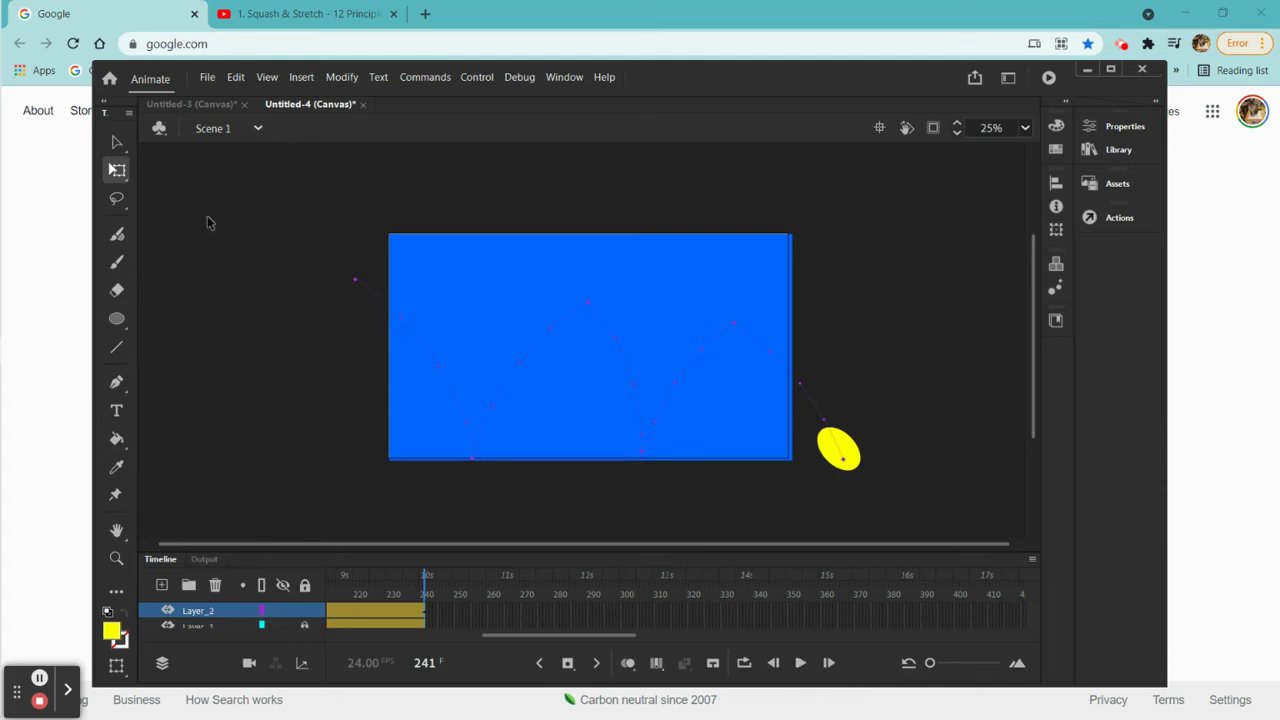
# Save the document to the Desktop as "bouncing ball" in Animate Uncompressed Document (*.xfl) format
pyautogui.click(205, 80)
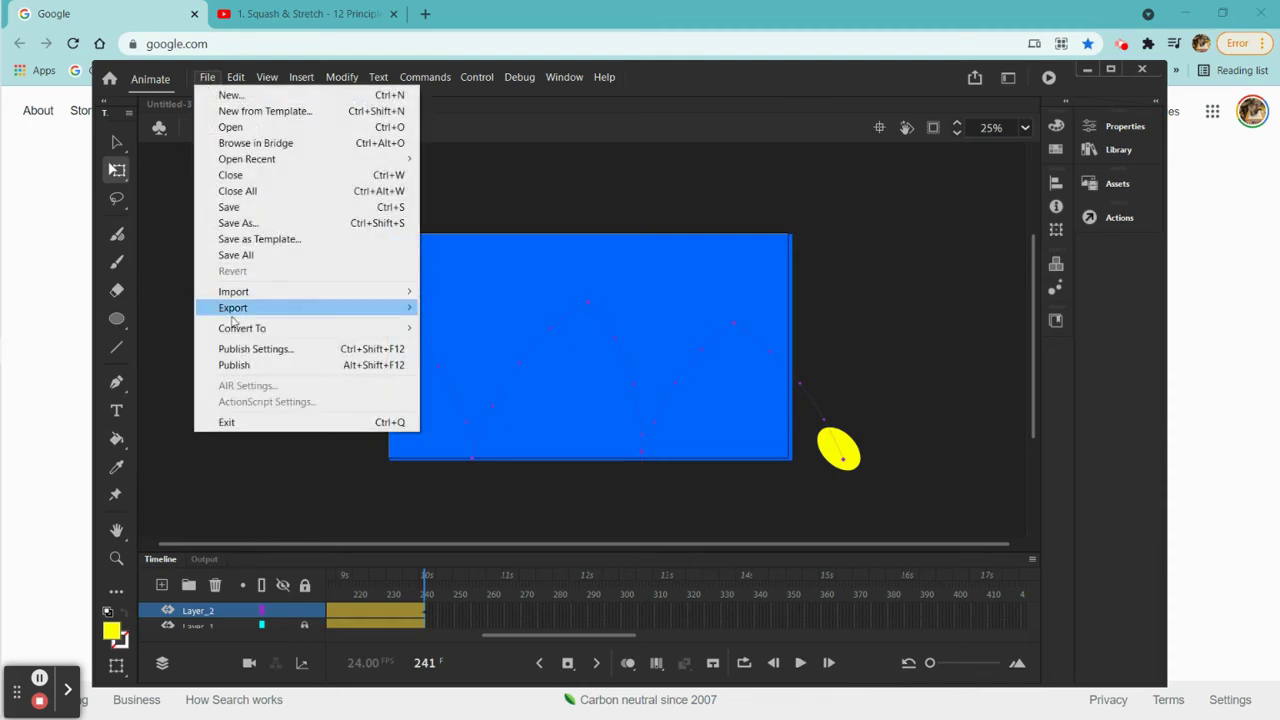
pyautogui.click(192, 257)
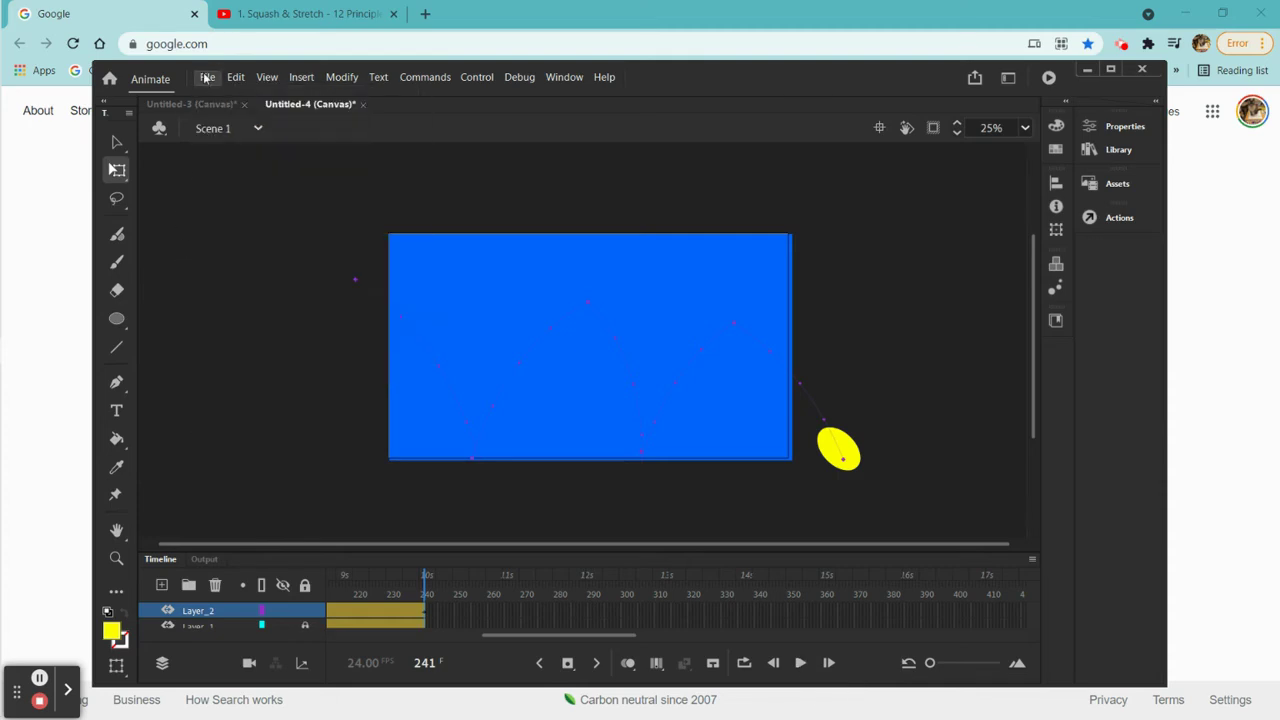
pyautogui.click(207, 77)
pyautogui.click(240, 224)
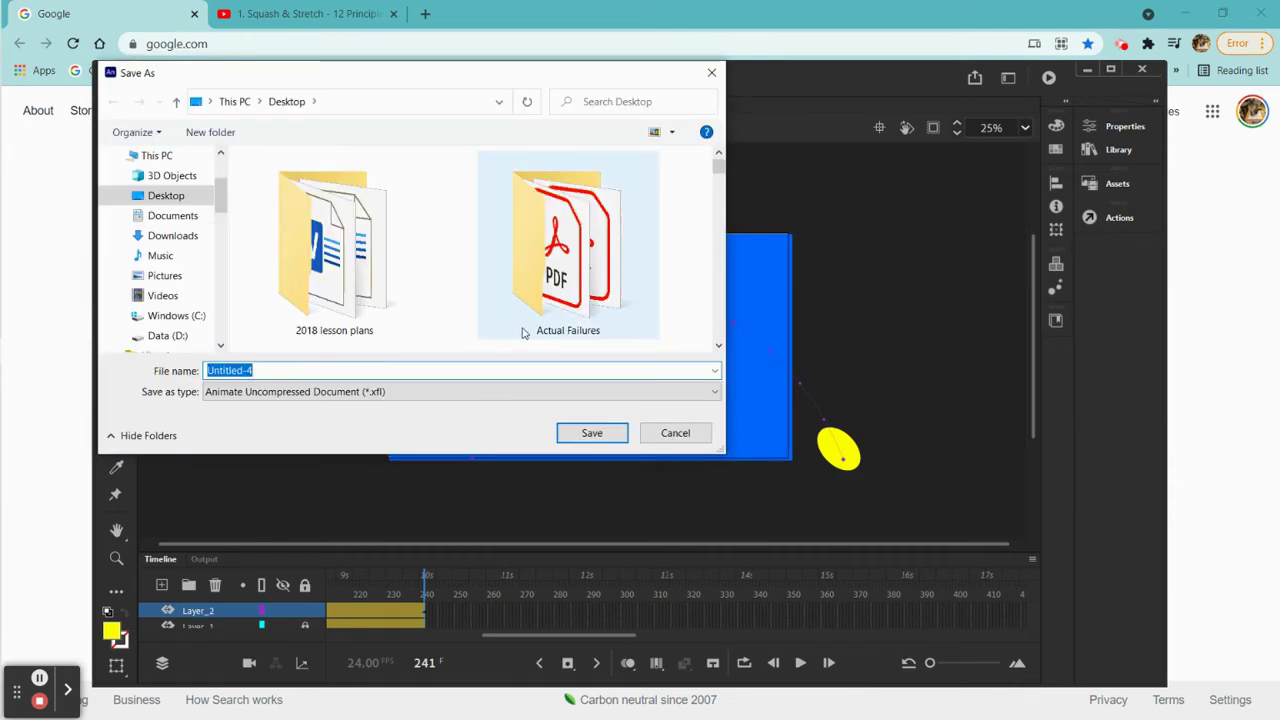
pyautogui.write('bouncing ball')
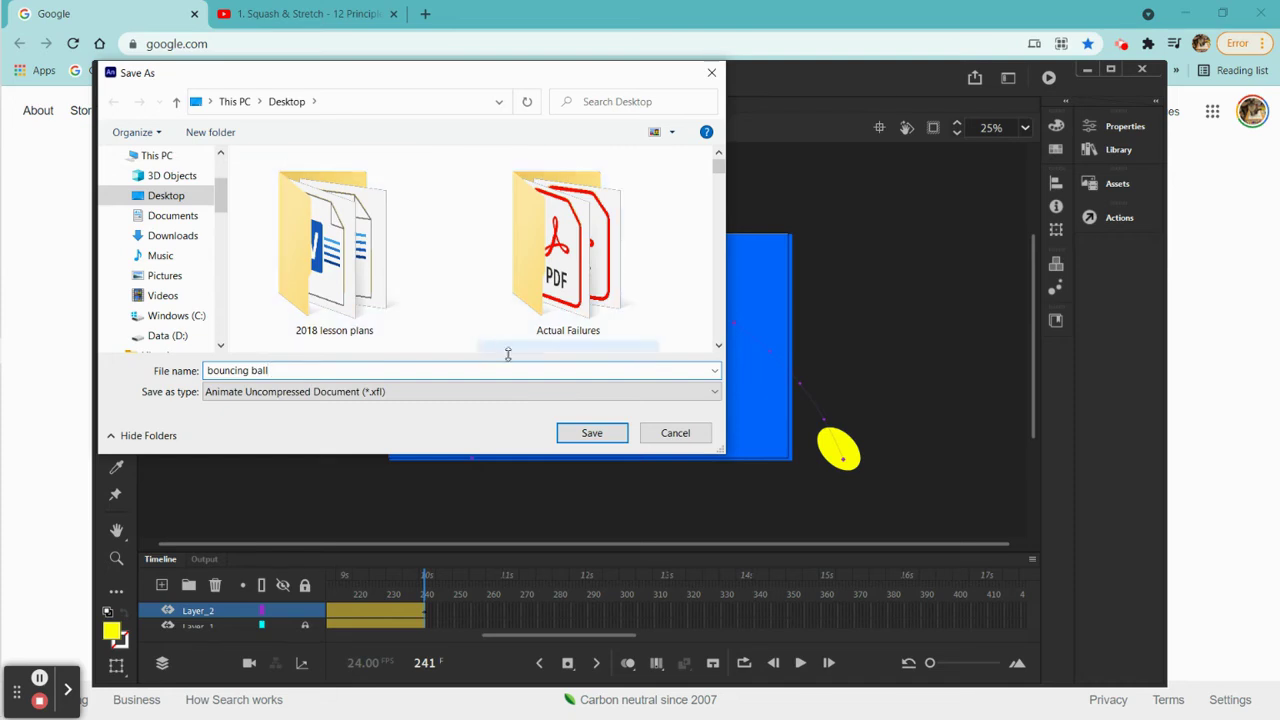
pyautogui.click(591, 432)
# Export the entire movie to the Desktop as a 1920 x 1080 H.264 video with the Default (AME) preset
pyautogui.click(200, 78)
pyautogui.moveTo(295, 306)
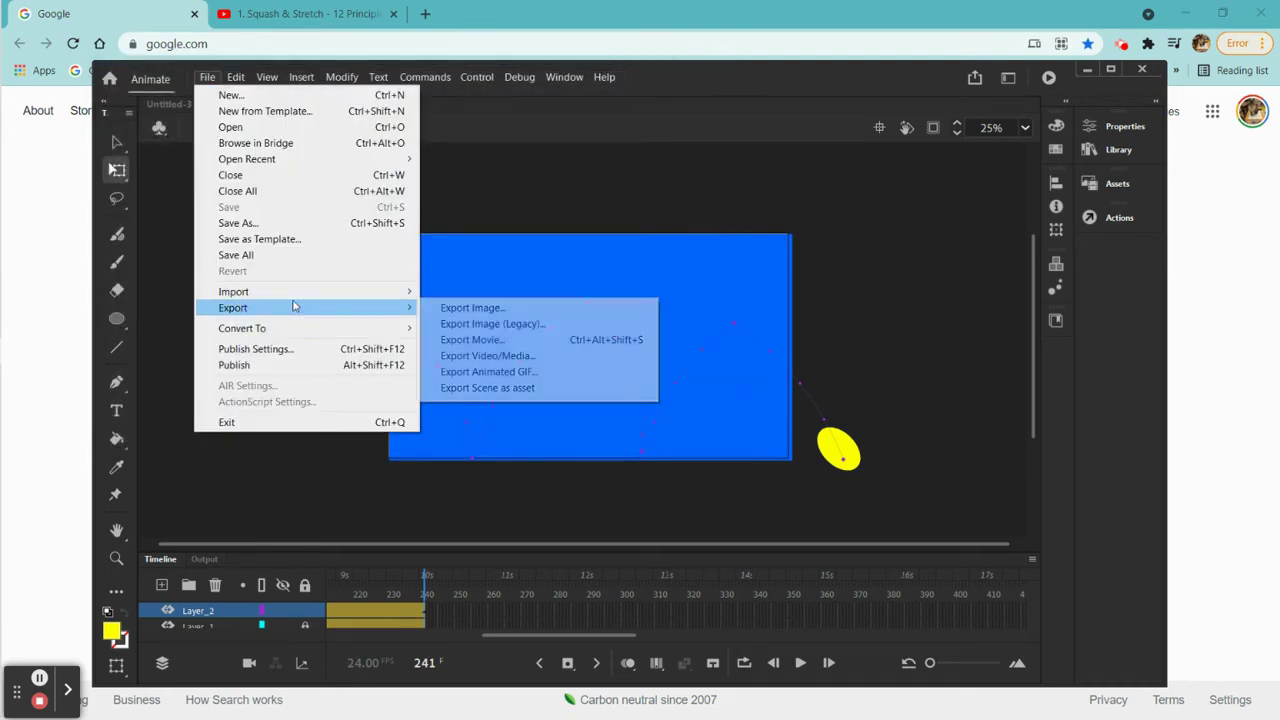
pyautogui.click(507, 356)
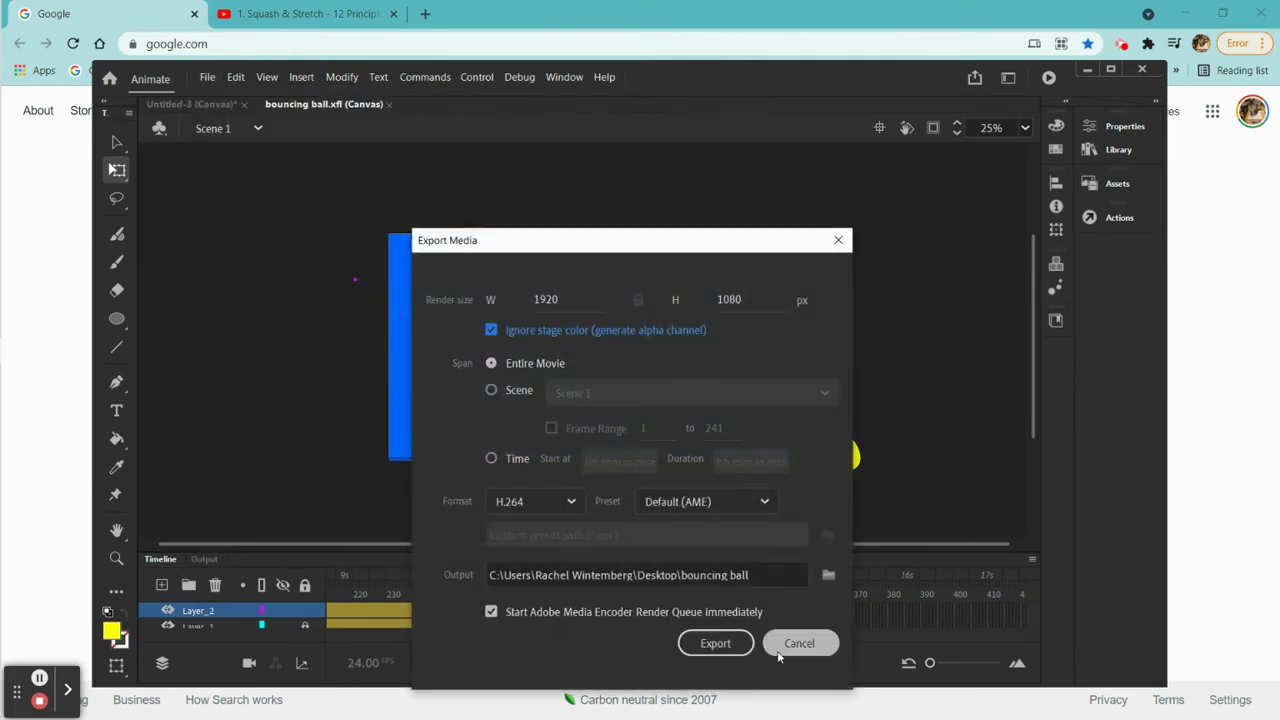
pyautogui.click(716, 643)
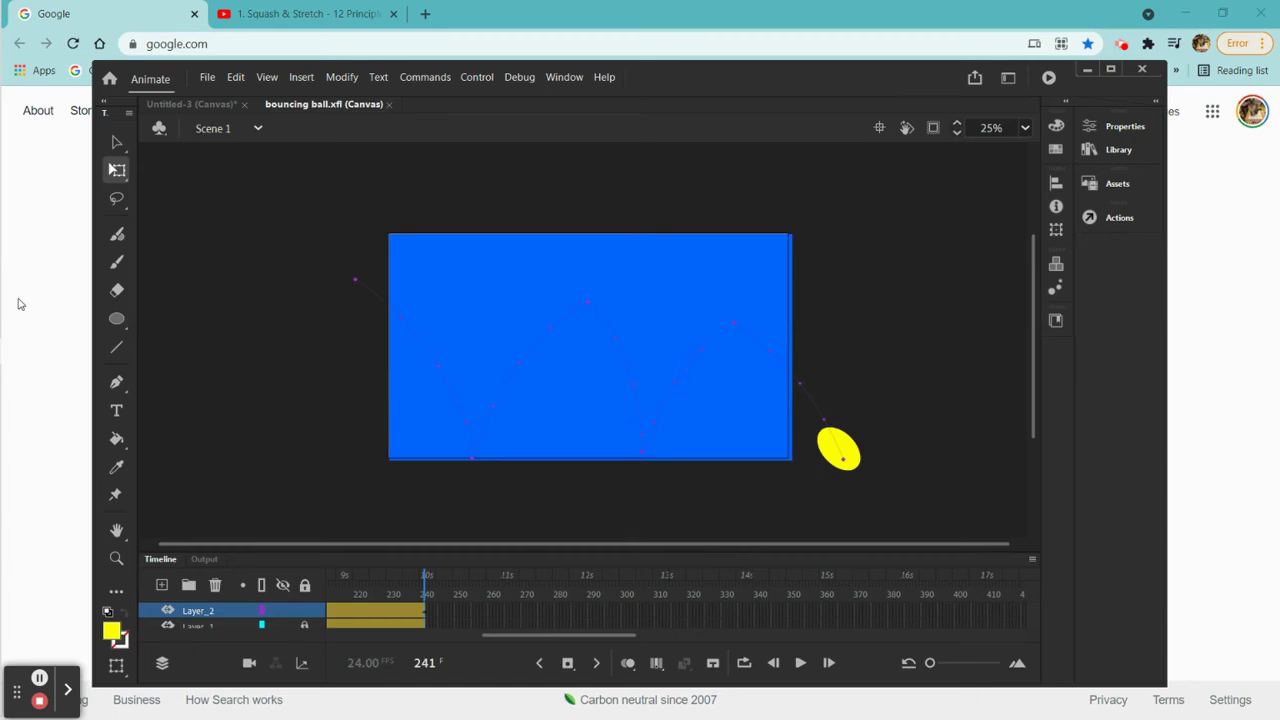
# Switch to File Explorer, find the exported bouncing ball video in the Desktop folder and play it through
pyautogui.moveTo(2, 360)
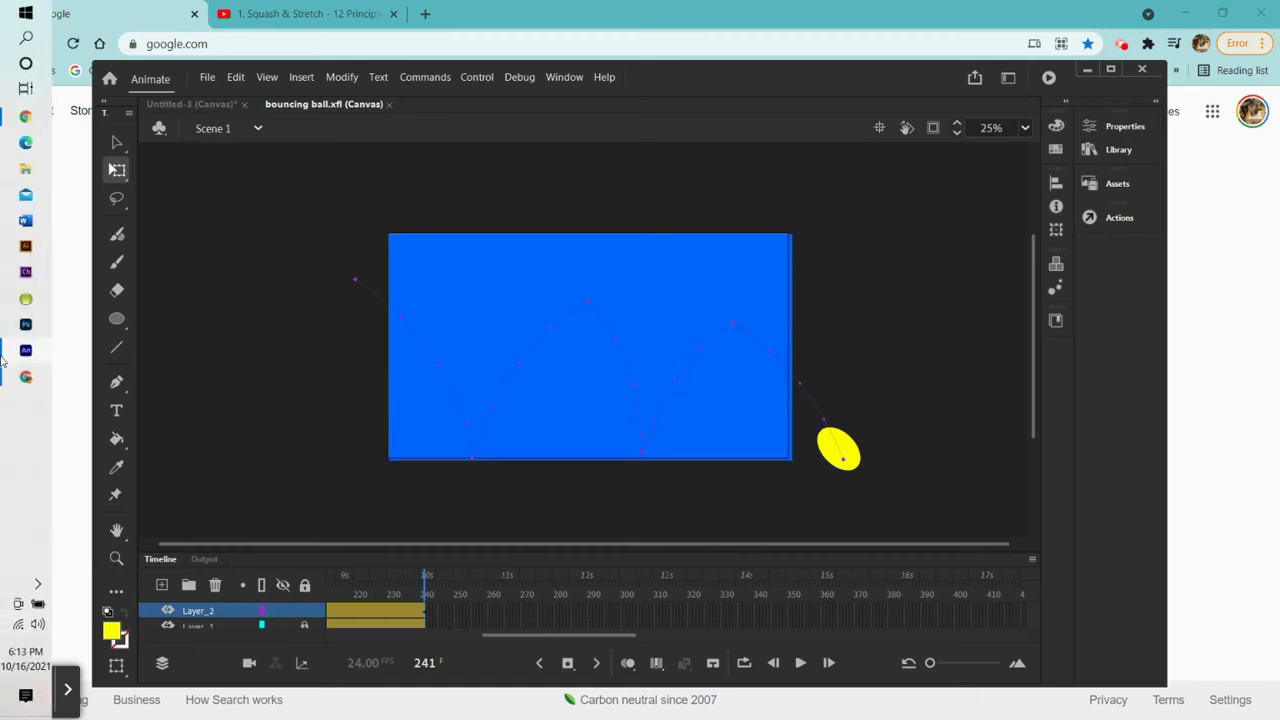
pyautogui.click(27, 171)
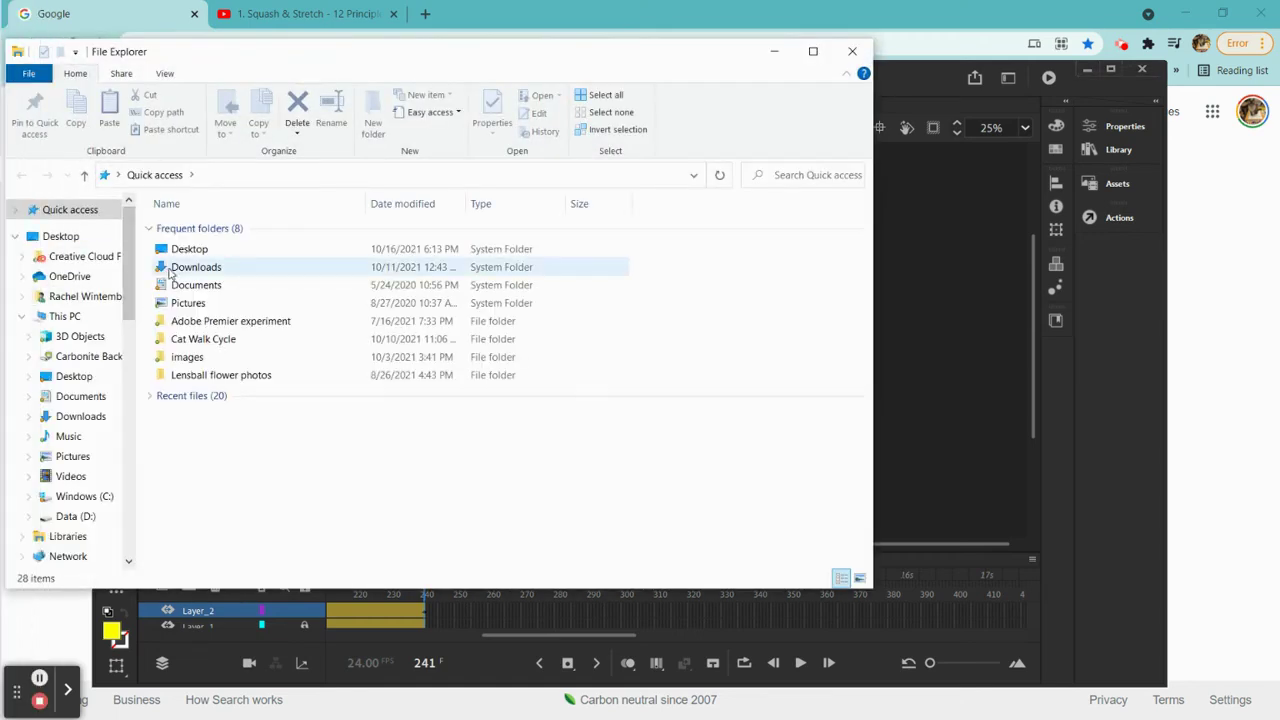
pyautogui.click(181, 270)
pyautogui.doubleClick(181, 270)
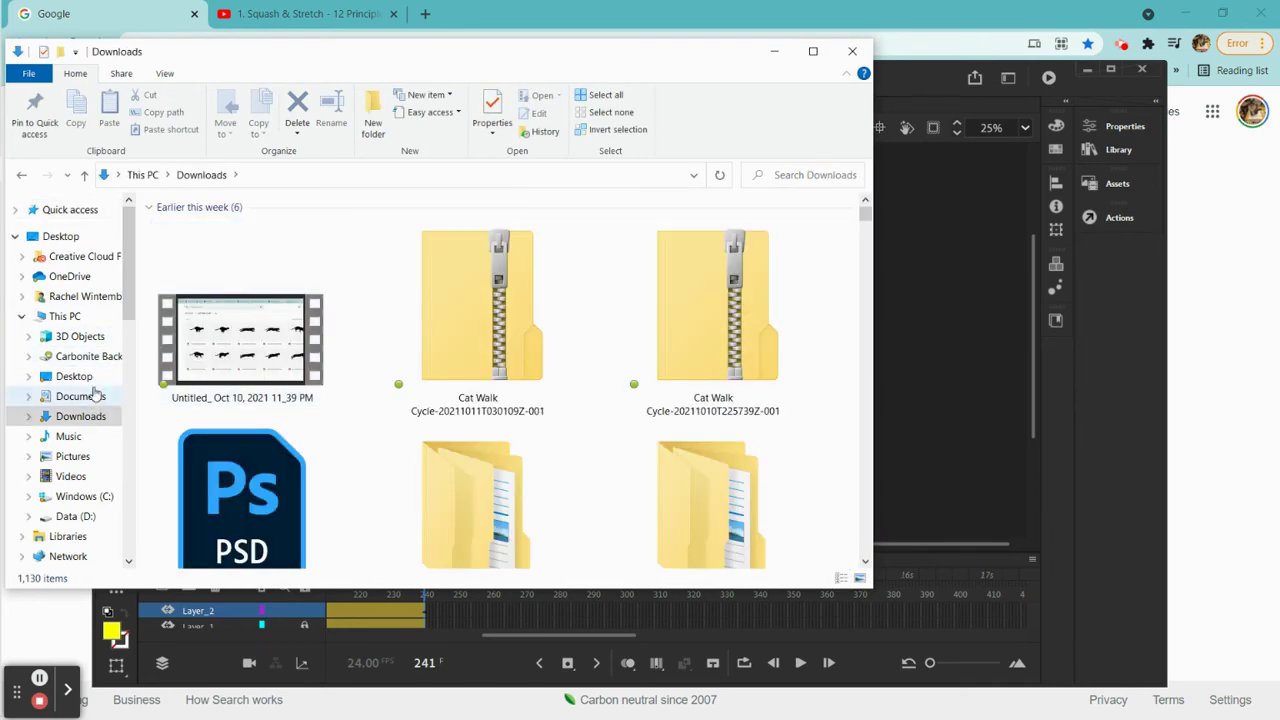
pyautogui.click(80, 397)
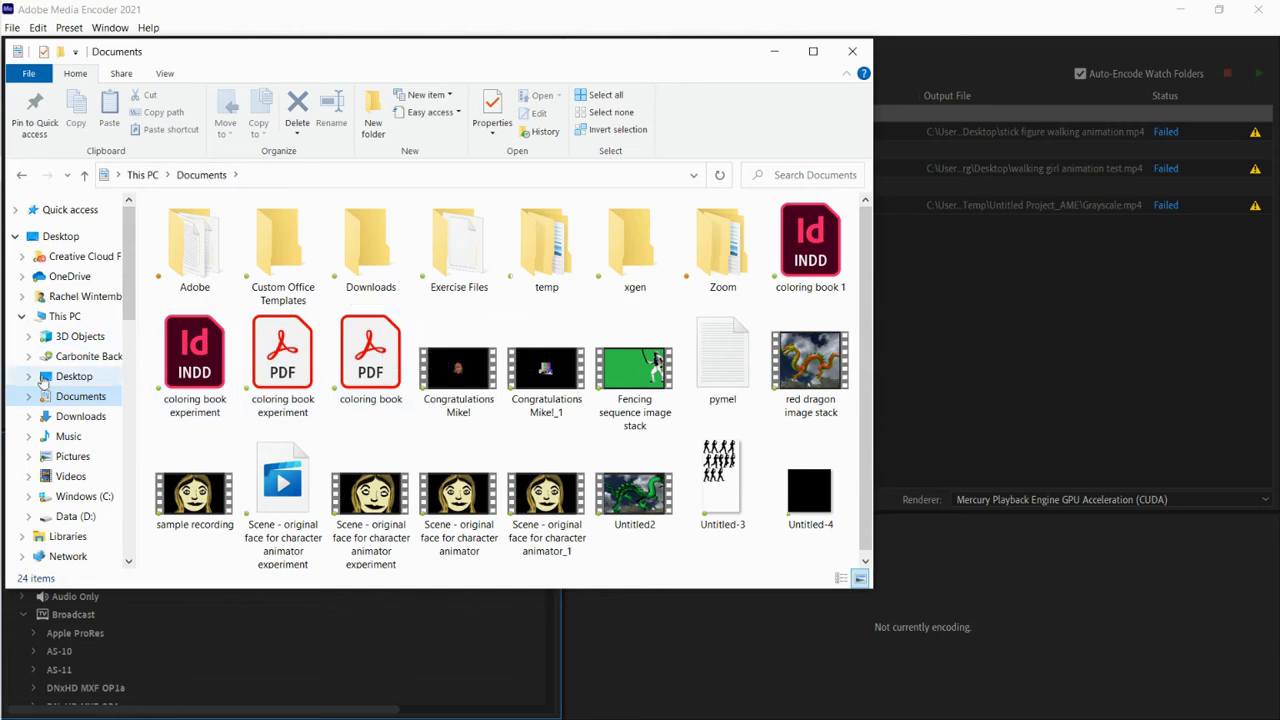
pyautogui.click(72, 377)
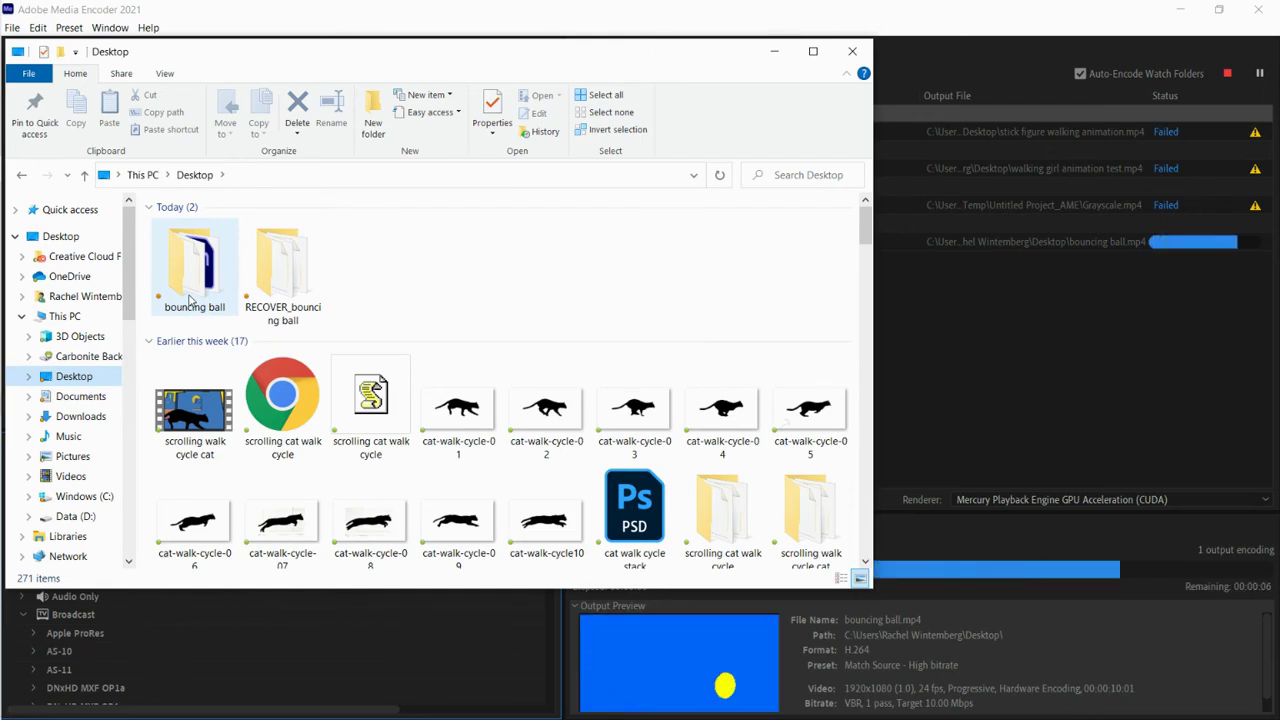
pyautogui.press('Tab')
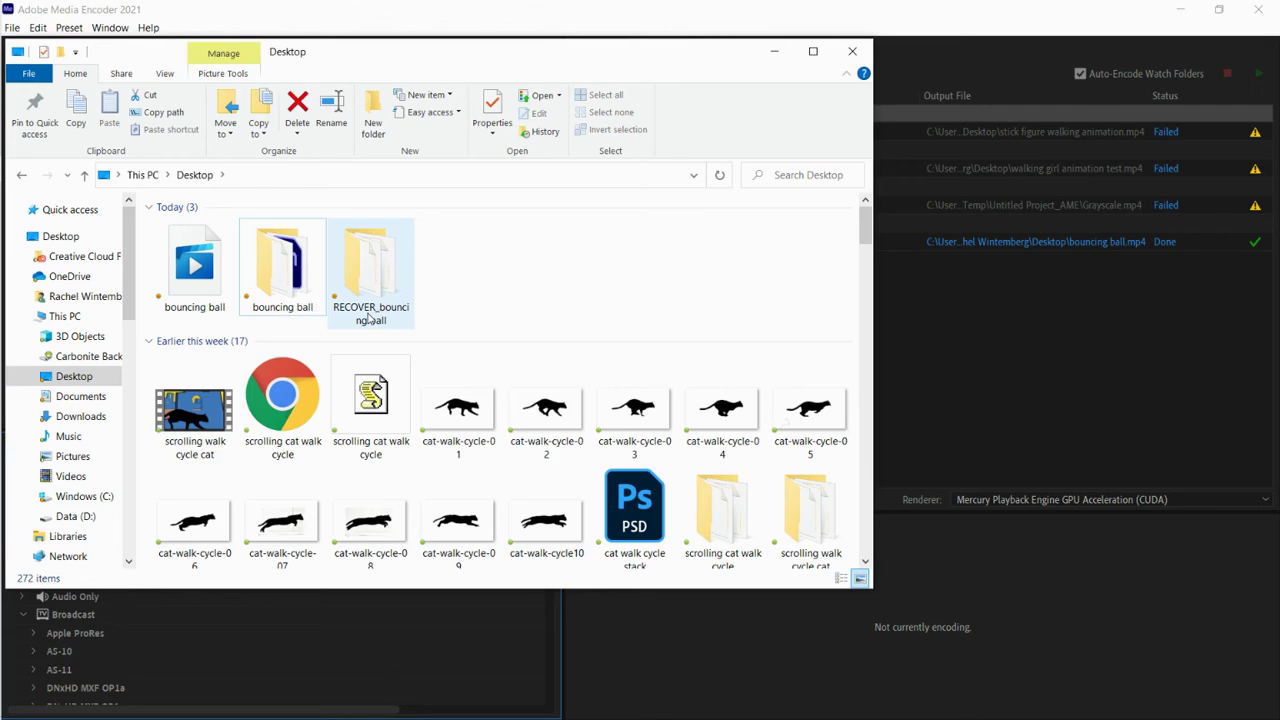
pyautogui.doubleClick(196, 273)
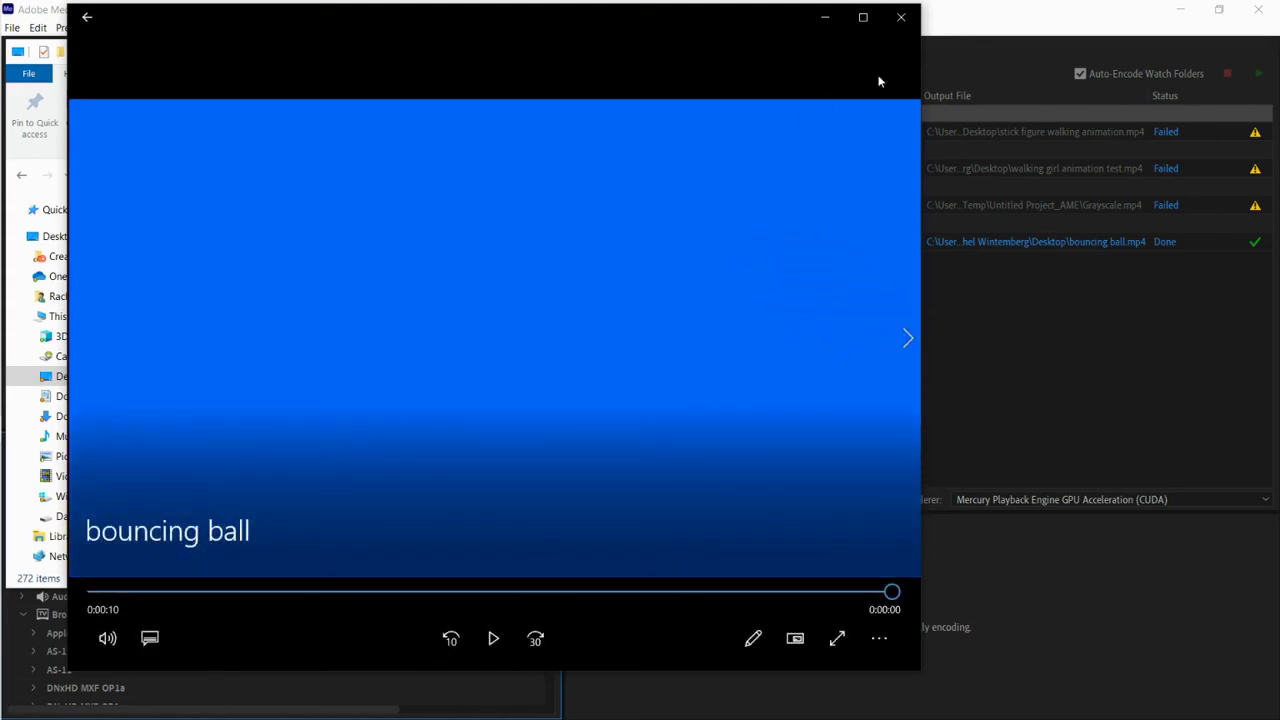
pyautogui.click(902, 18)
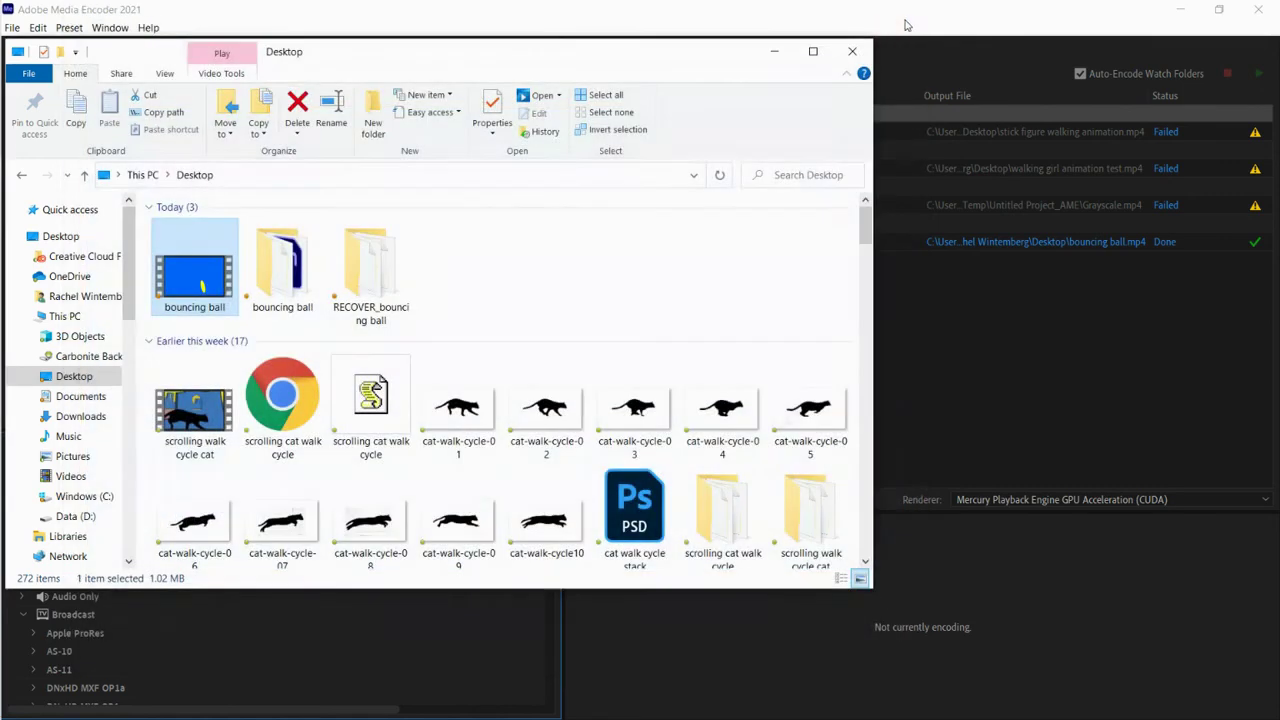
# Close Adobe Media Encoder and File Explorer, and dismiss the export notice in Animate
pyautogui.click(961, 396)
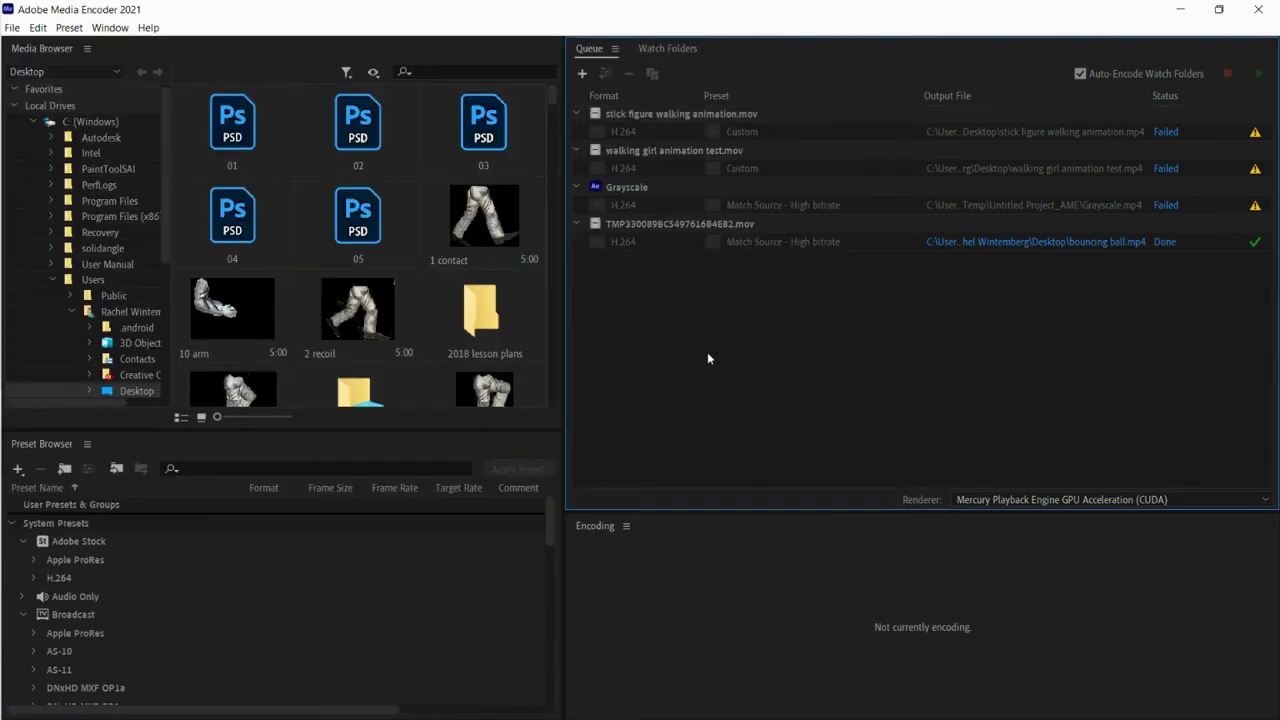
pyautogui.click(1258, 9)
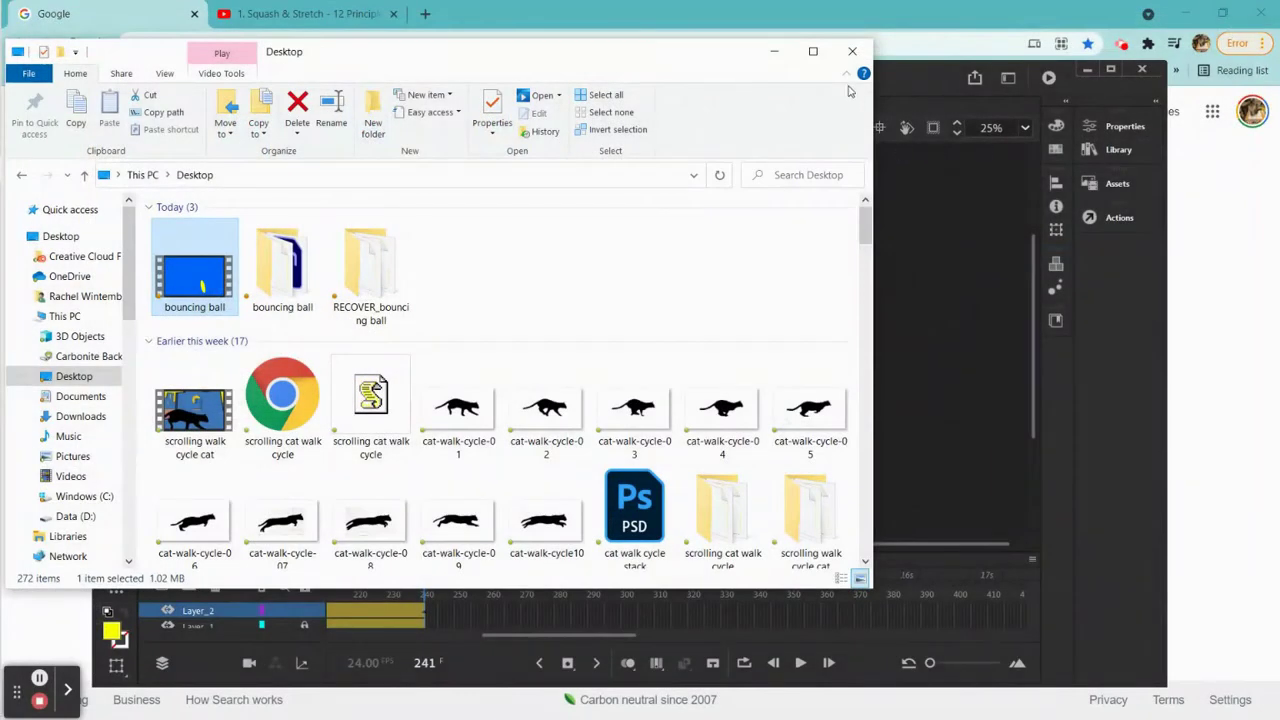
pyautogui.click(852, 51)
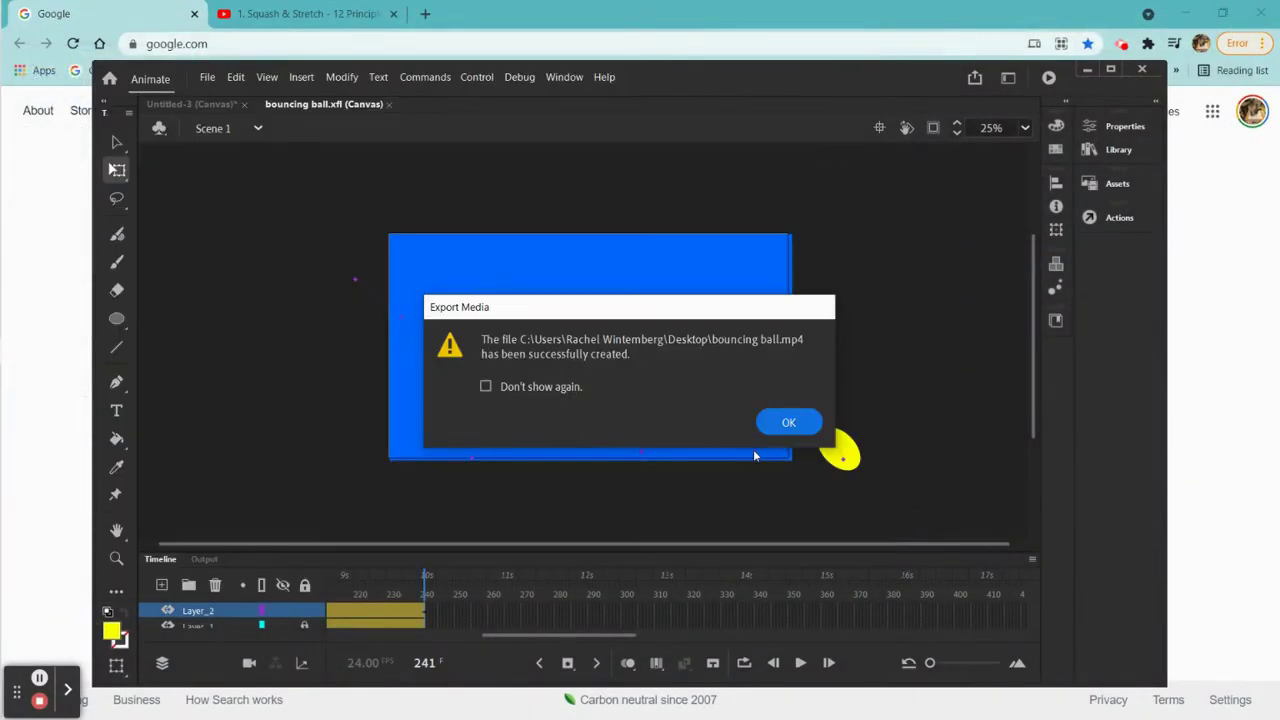
pyautogui.click(786, 423)
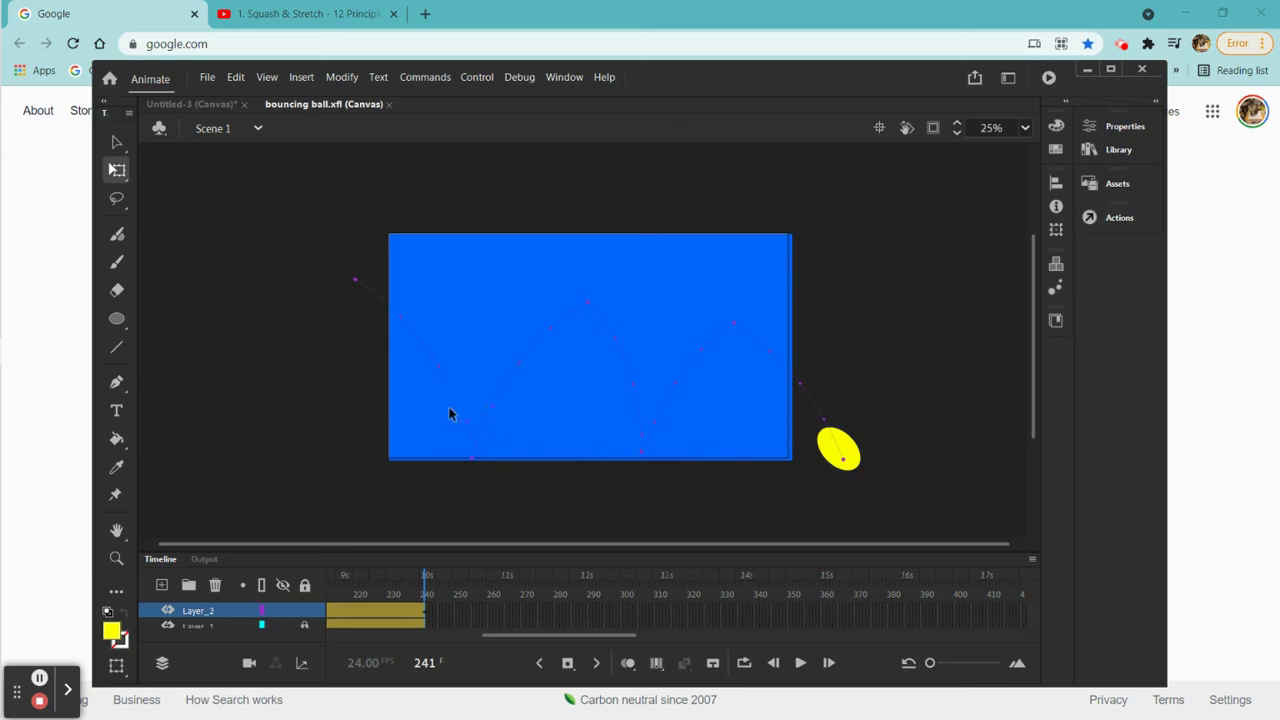
# Stretch the flattened ball wider at frame 46 on the first impact, and advance to frame 50
pyautogui.moveTo(425, 587); pyautogui.dragTo(480, 616)
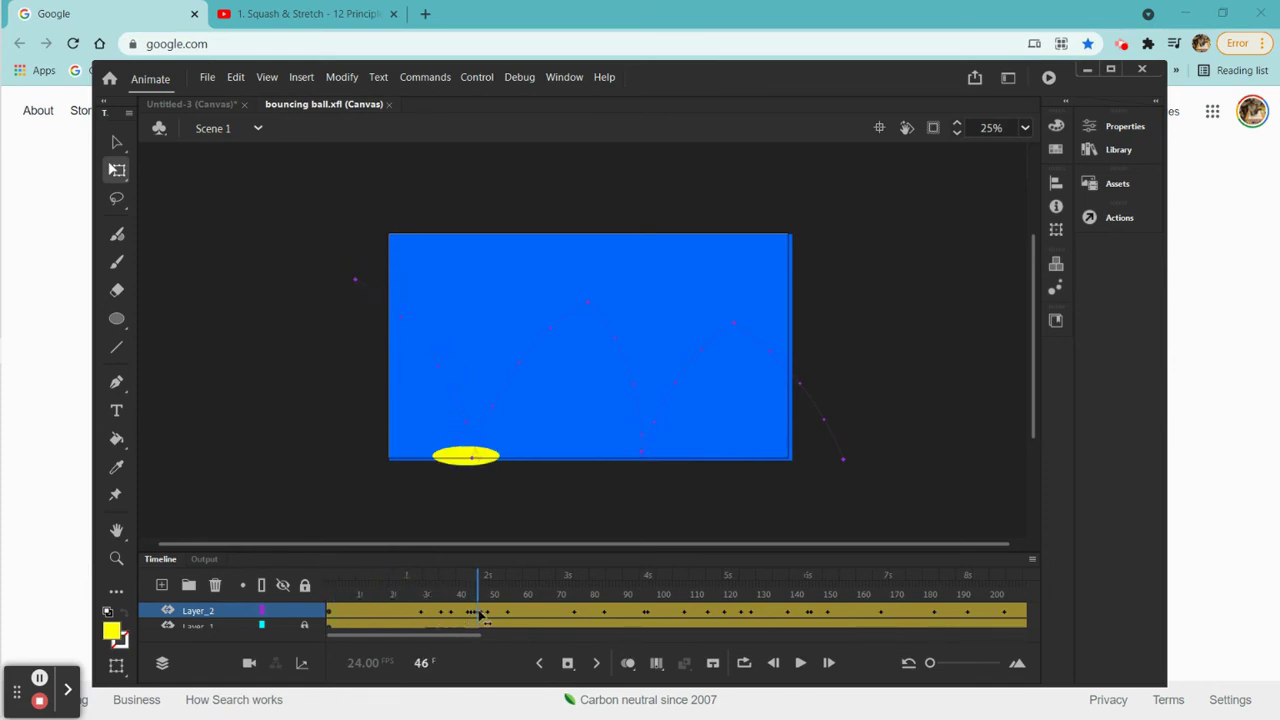
pyautogui.click(467, 457)
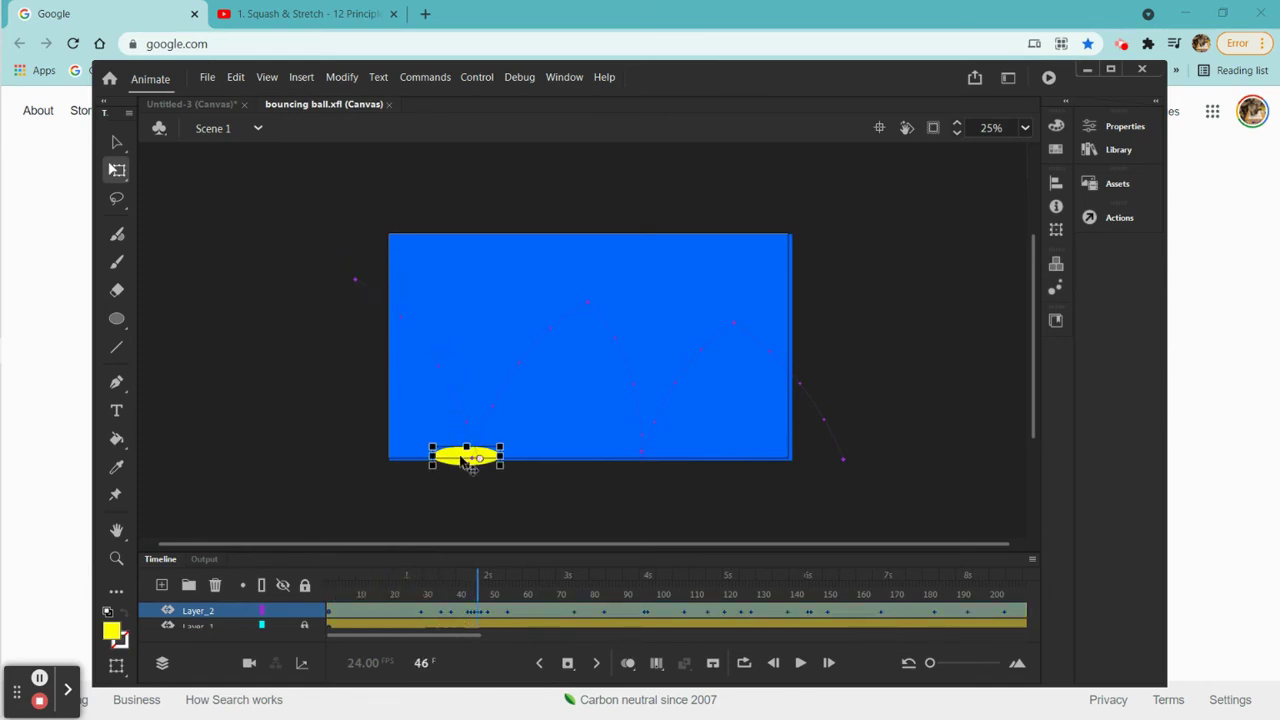
pyautogui.moveTo(503, 457); pyautogui.dragTo(487, 467)
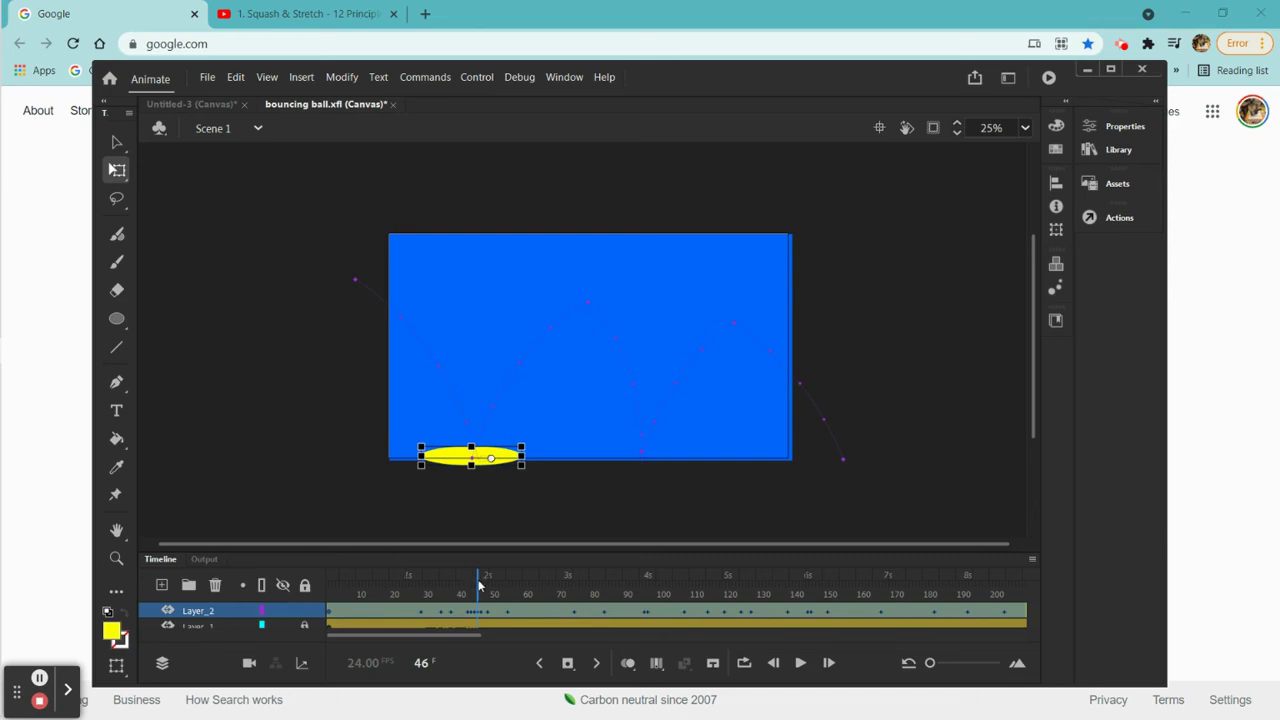
pyautogui.moveTo(478, 588); pyautogui.dragTo(492, 585)
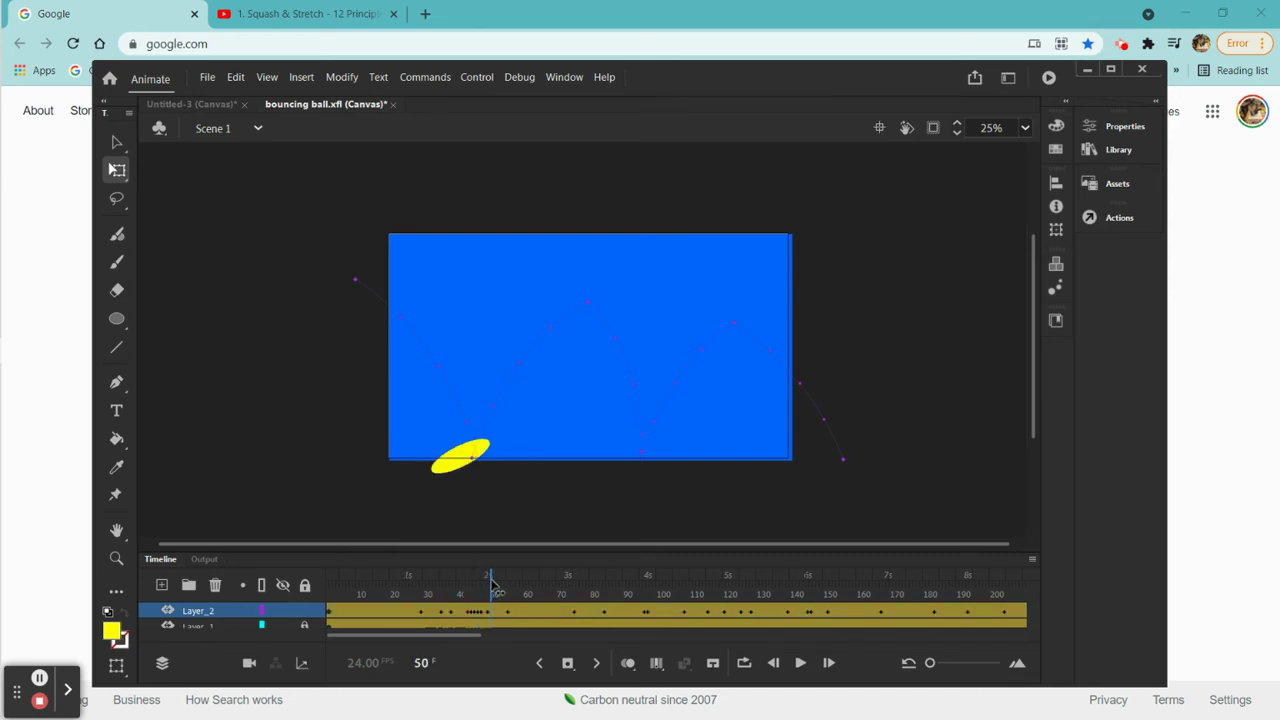
# Rotate the squashed ball level at frame 50, and make it narrower and taller just after the first impact
pyautogui.click(492, 586)
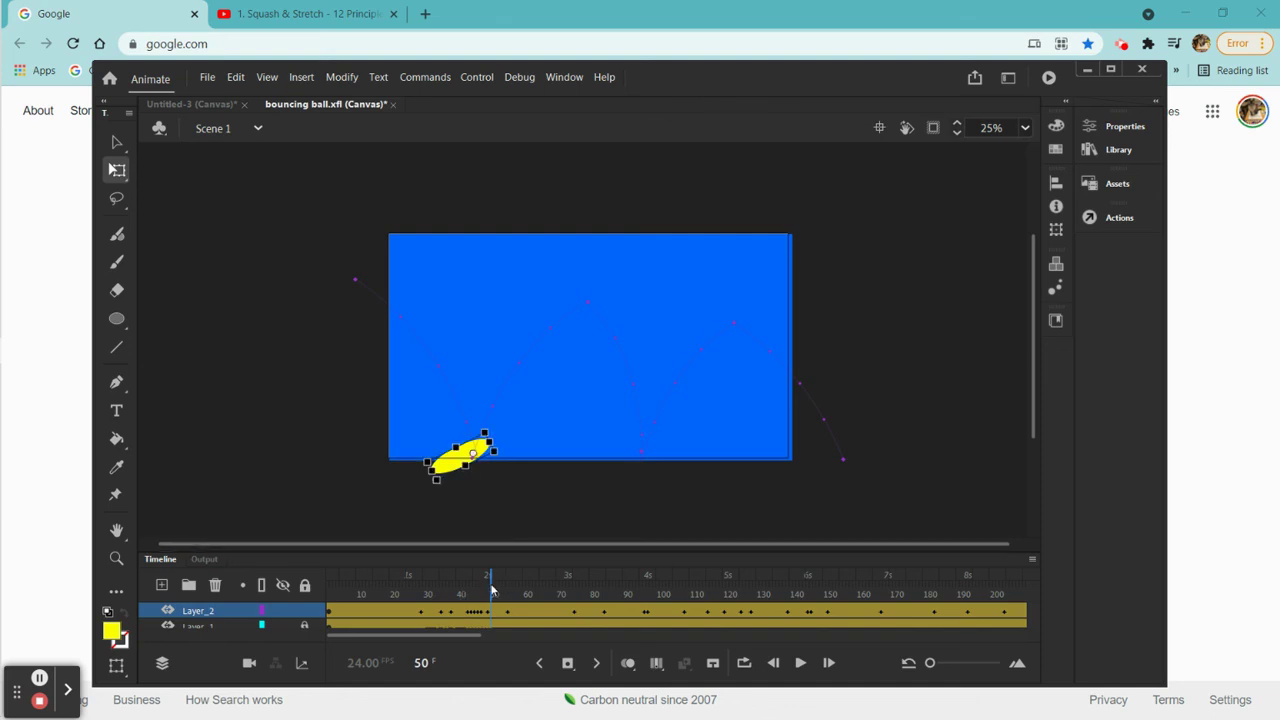
pyautogui.moveTo(497, 452); pyautogui.dragTo(509, 471)
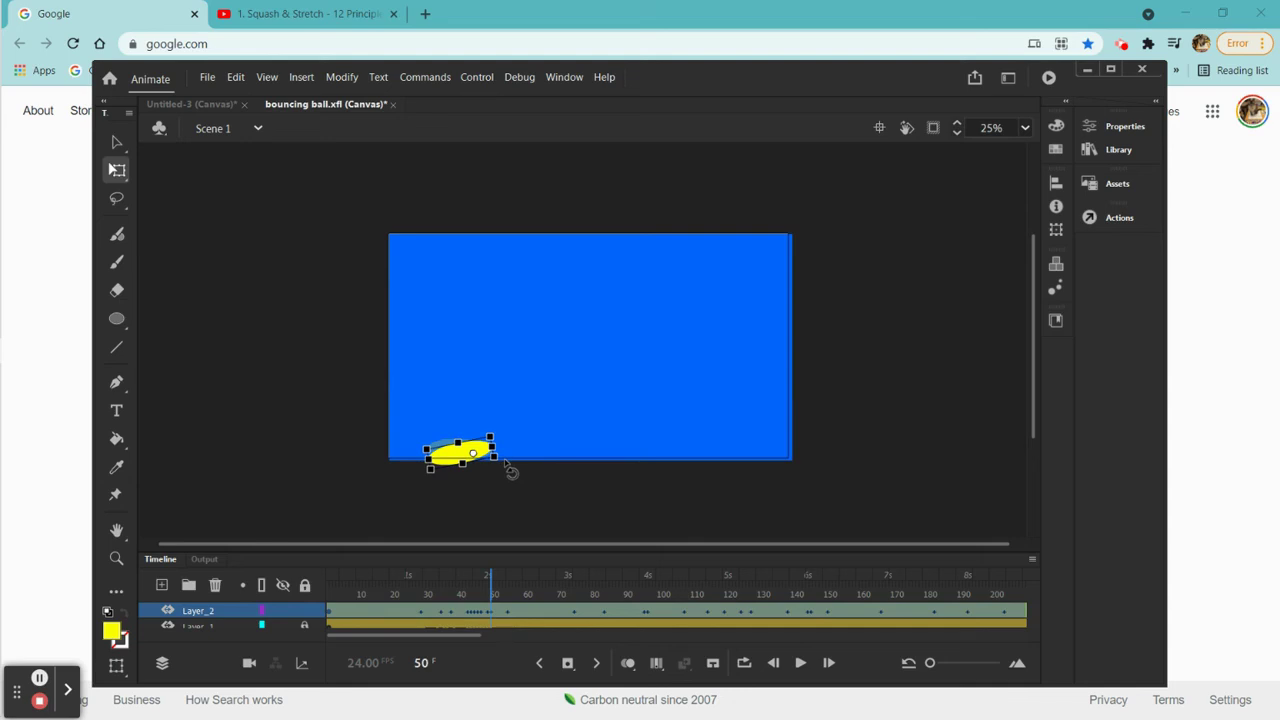
pyautogui.hotkey('ctrl', 'z')
pyautogui.hotkey('ctrl', 'y')
pyautogui.hotkey('ctrl', 'z')
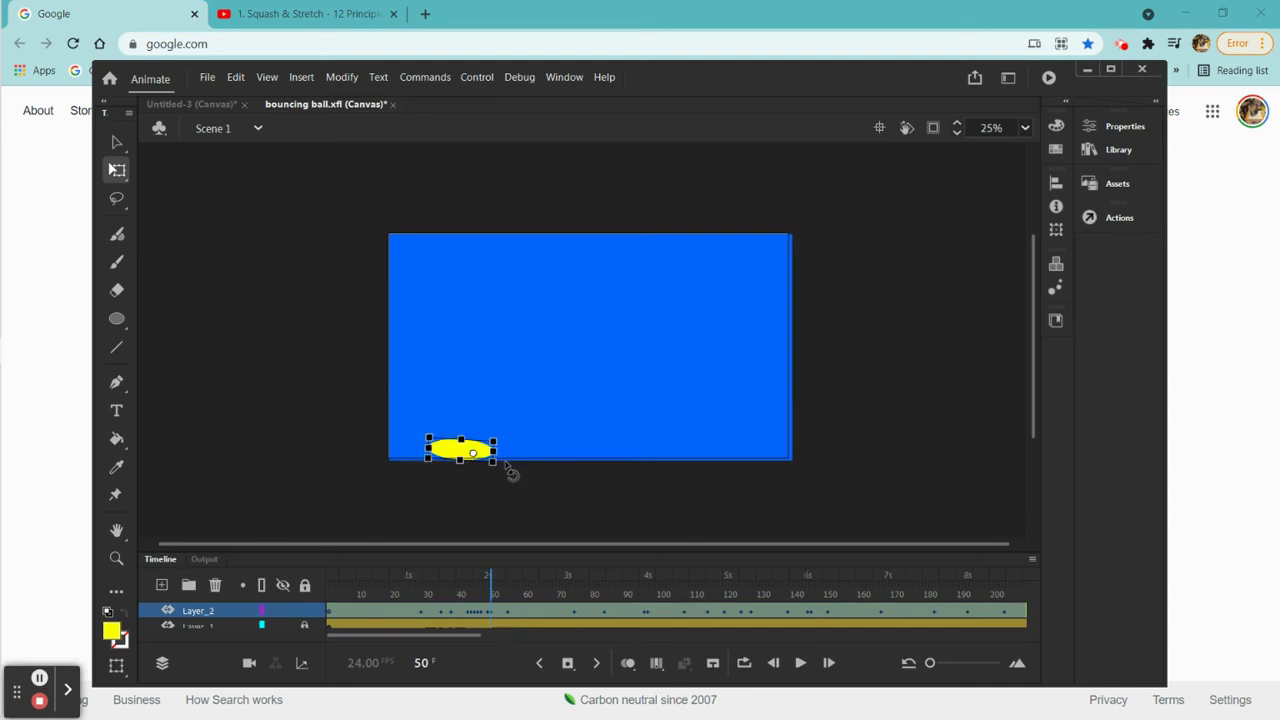
pyautogui.moveTo(432, 447); pyautogui.dragTo(463, 434)
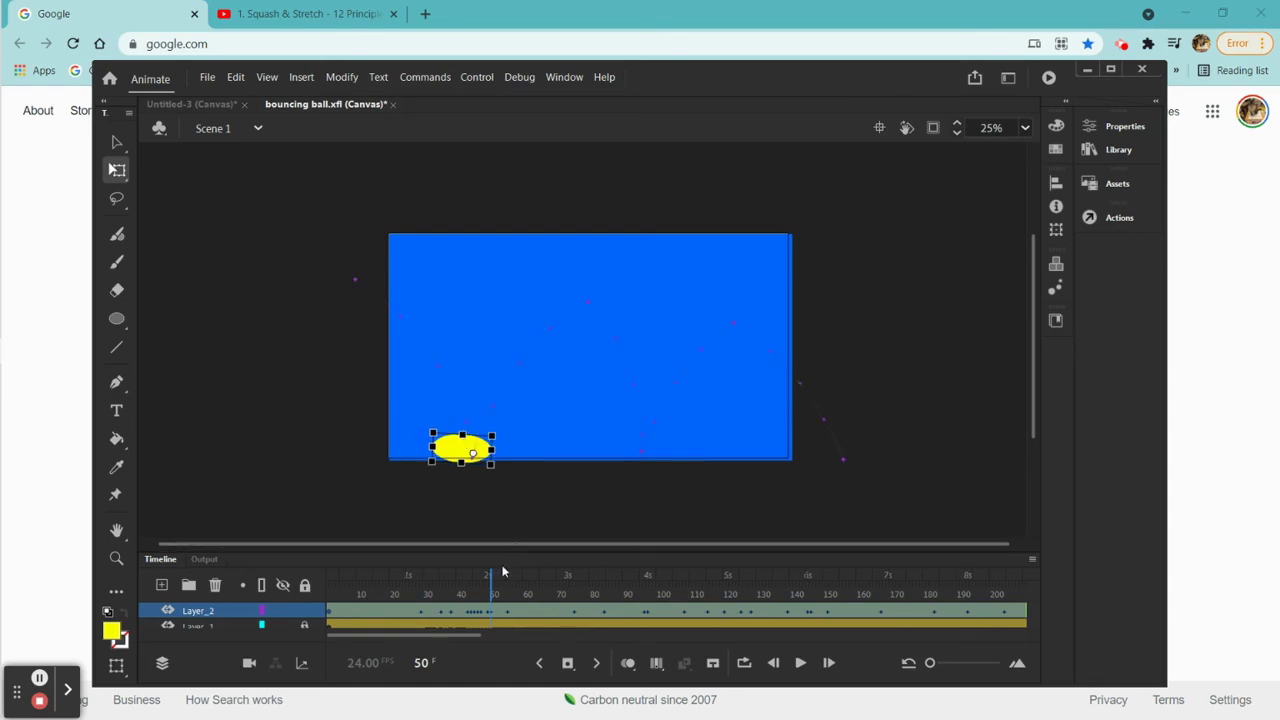
# Reshape the flattened ball into a round ball at frame 59 as it rises from the first bounce
pyautogui.moveTo(488, 577); pyautogui.dragTo(519, 577)
pyautogui.moveTo(520, 418); pyautogui.dragTo(518, 436)
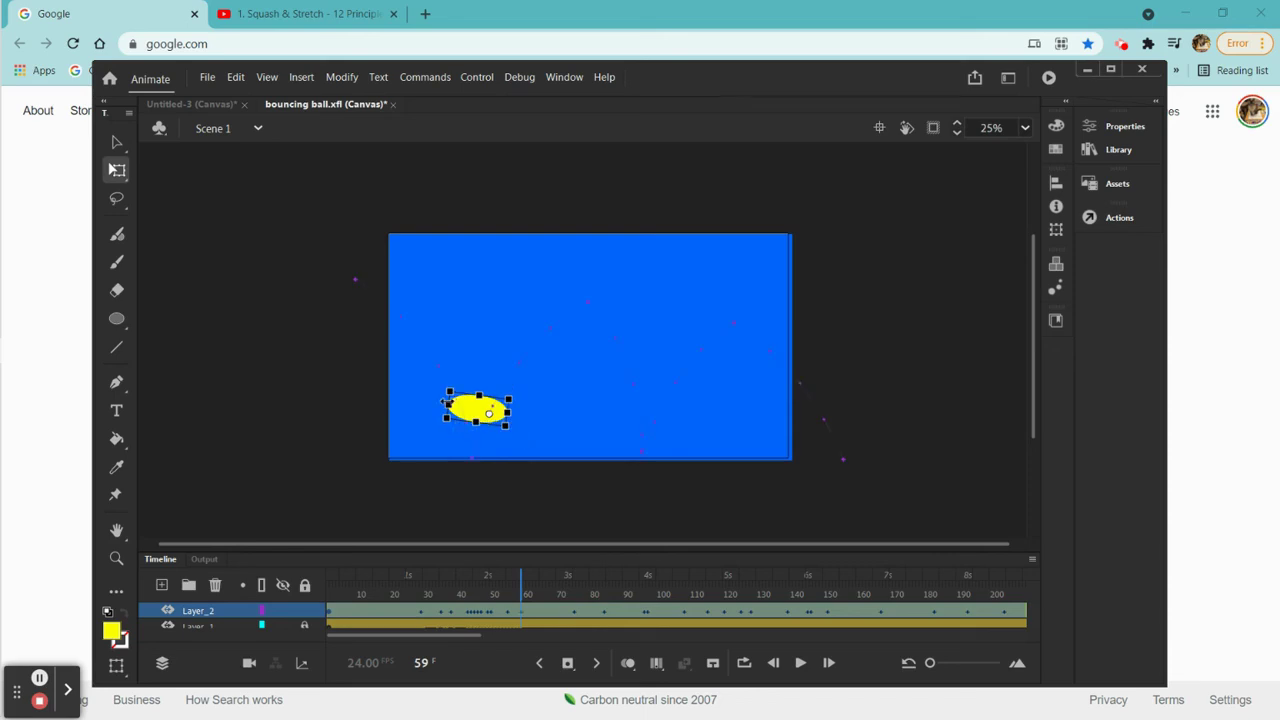
pyautogui.moveTo(443, 401); pyautogui.dragTo(487, 379)
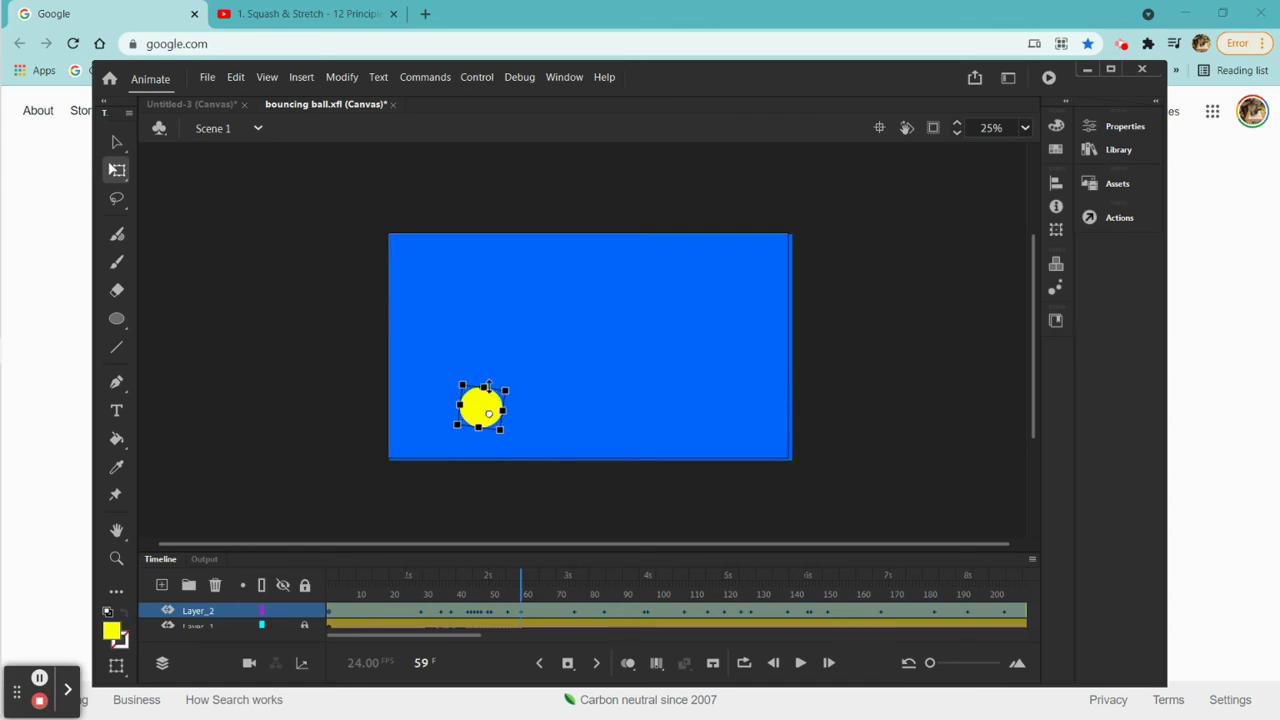
# Squash the ball into a wide oval at frame 129 for the second impact, and lower it slightly onto the ground
pyautogui.moveTo(522, 590); pyautogui.dragTo(756, 667)
pyautogui.click(633, 412)
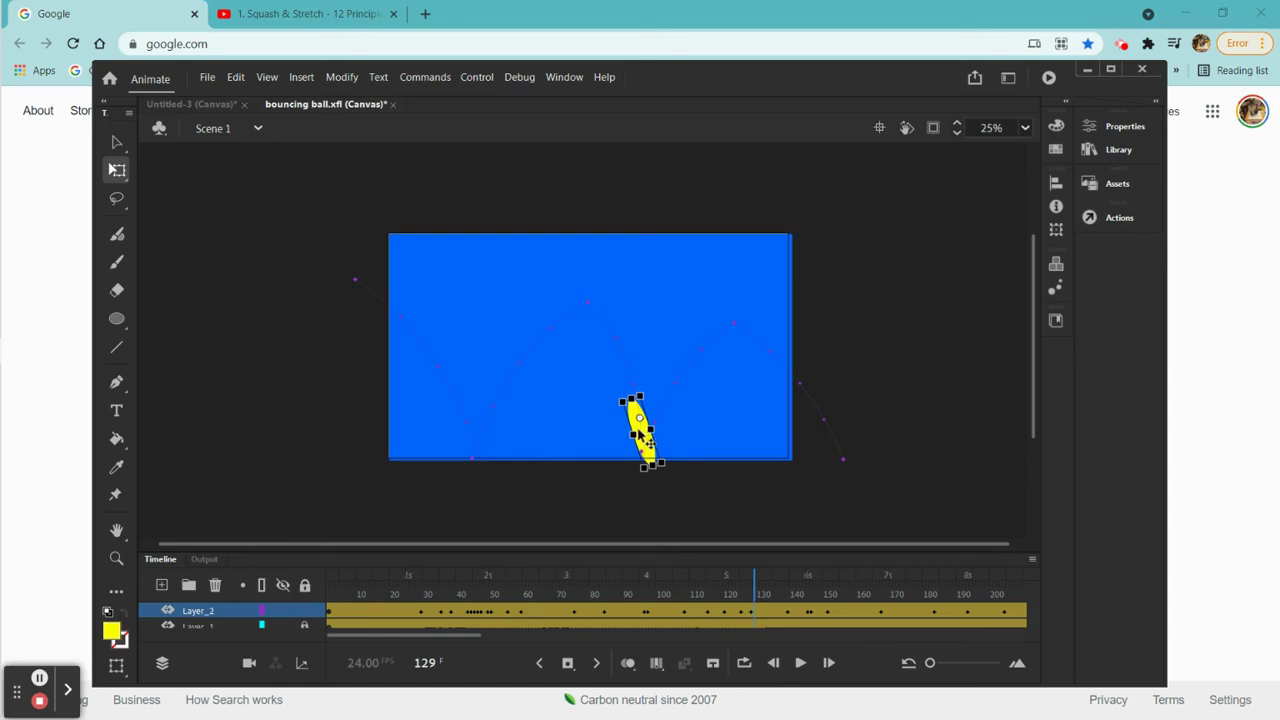
pyautogui.moveTo(625, 436); pyautogui.dragTo(650, 457)
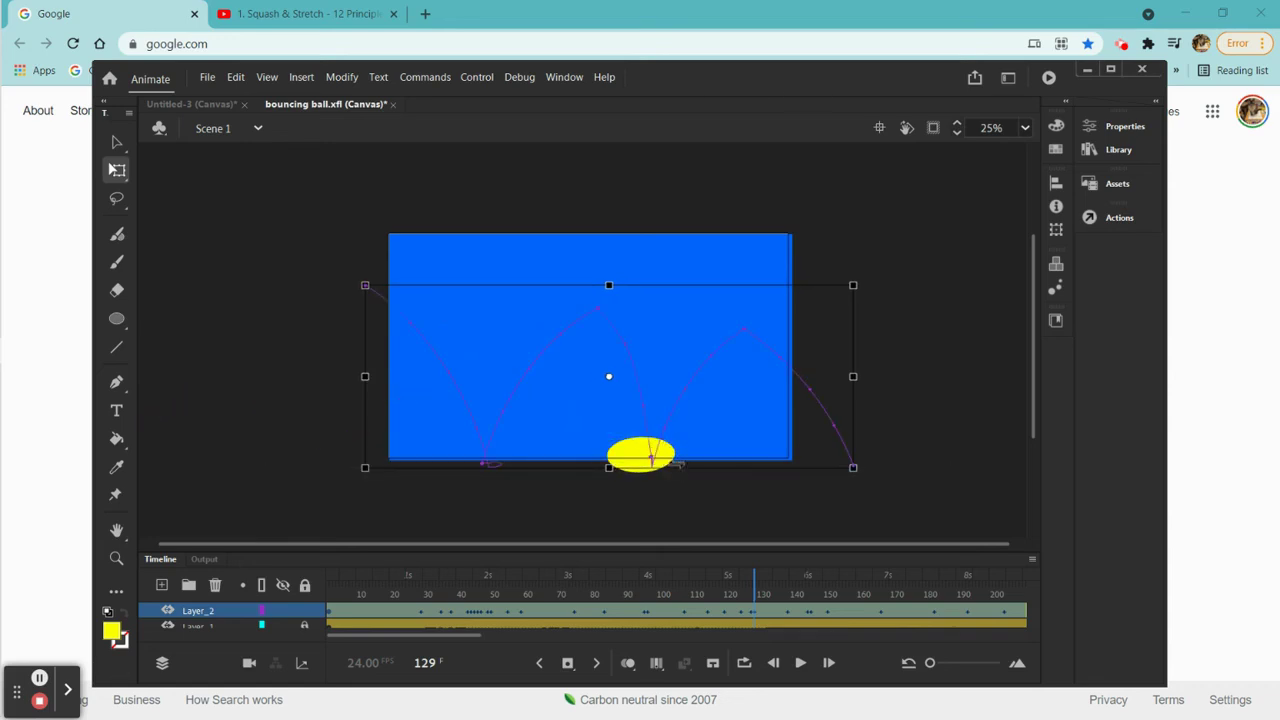
pyautogui.click(641, 450)
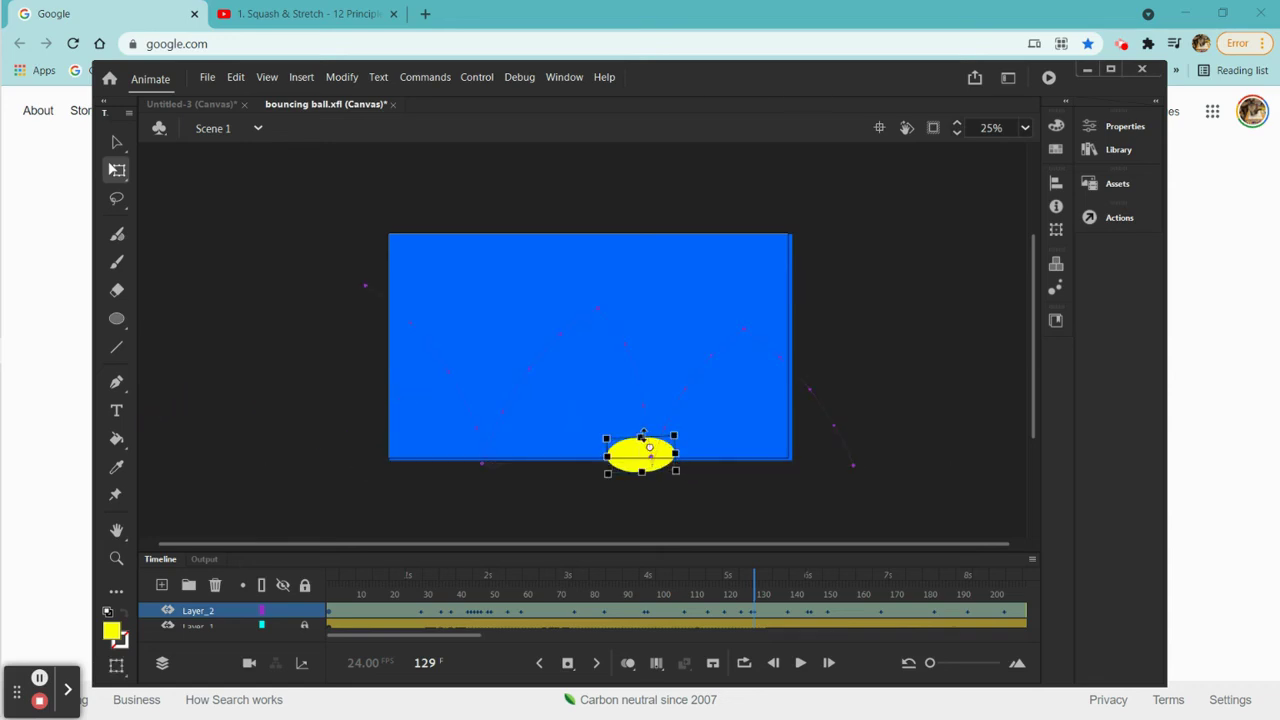
pyautogui.moveTo(643, 437); pyautogui.dragTo(641, 462)
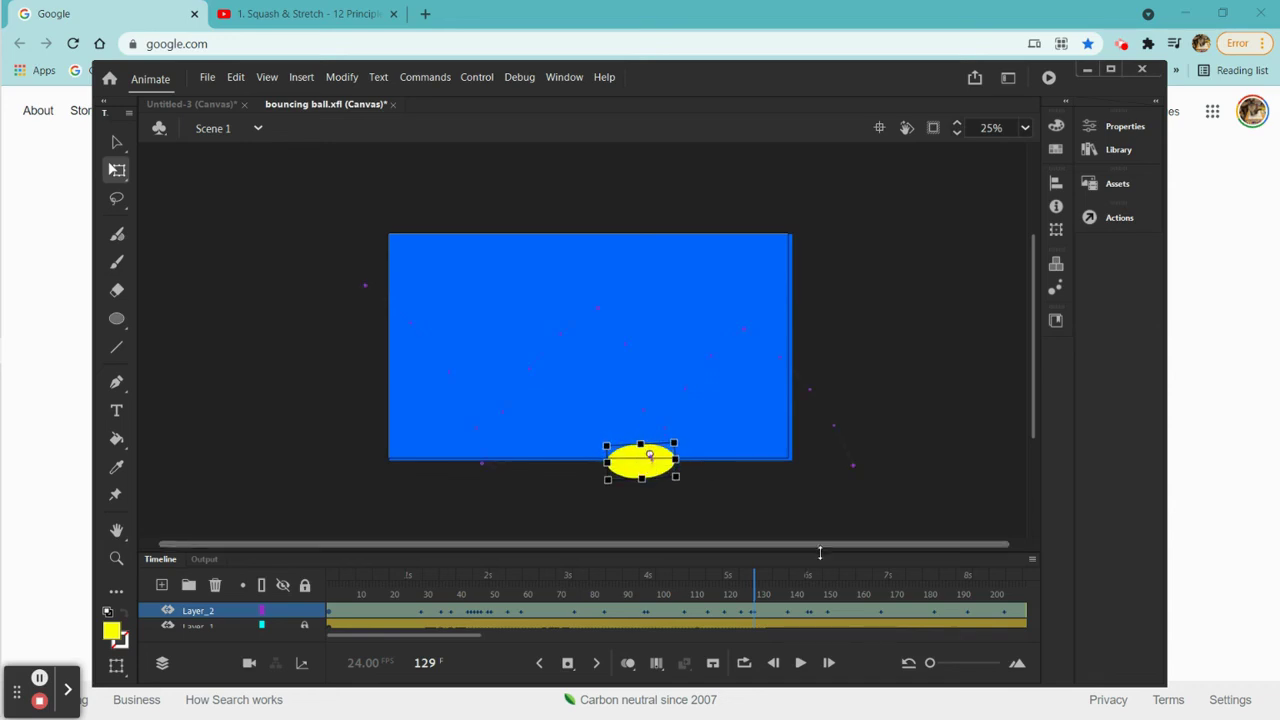
# Reshape the stretched ball to nearly round at frame 150, and shift it slightly left towards the impact point
pyautogui.moveTo(753, 594); pyautogui.dragTo(825, 549)
pyautogui.click(668, 443)
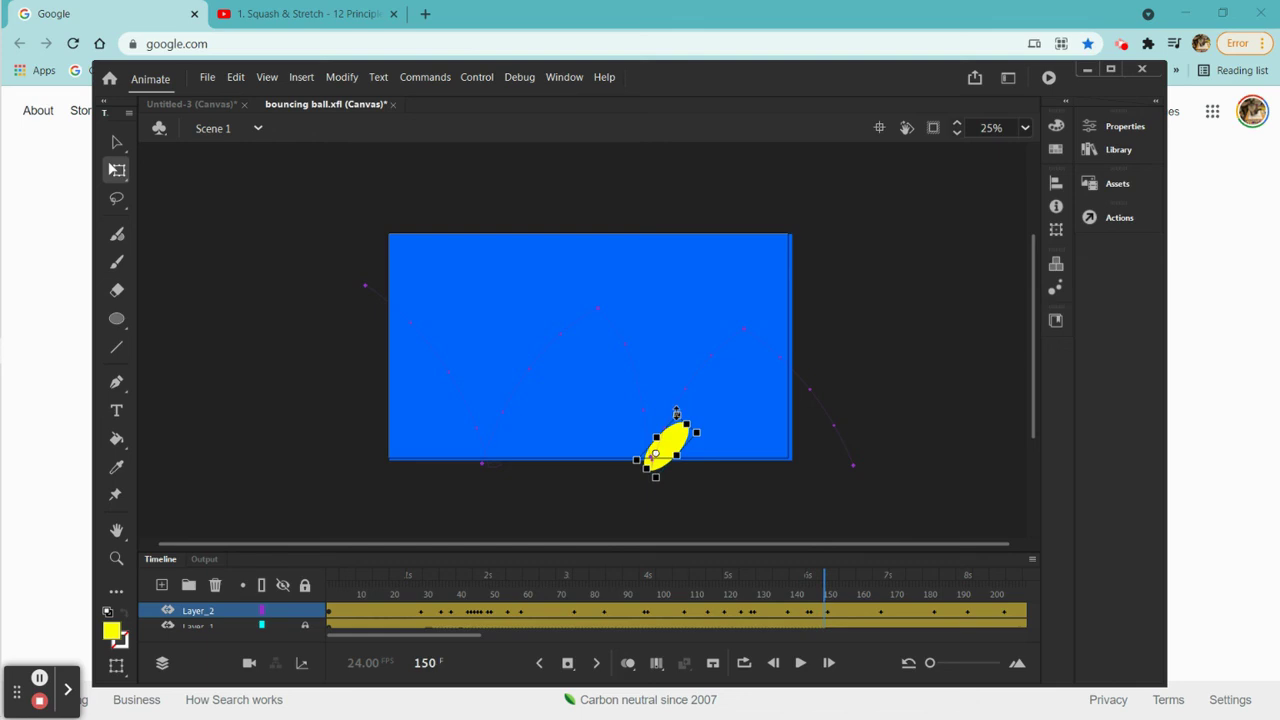
pyautogui.moveTo(686, 423); pyautogui.dragTo(645, 432)
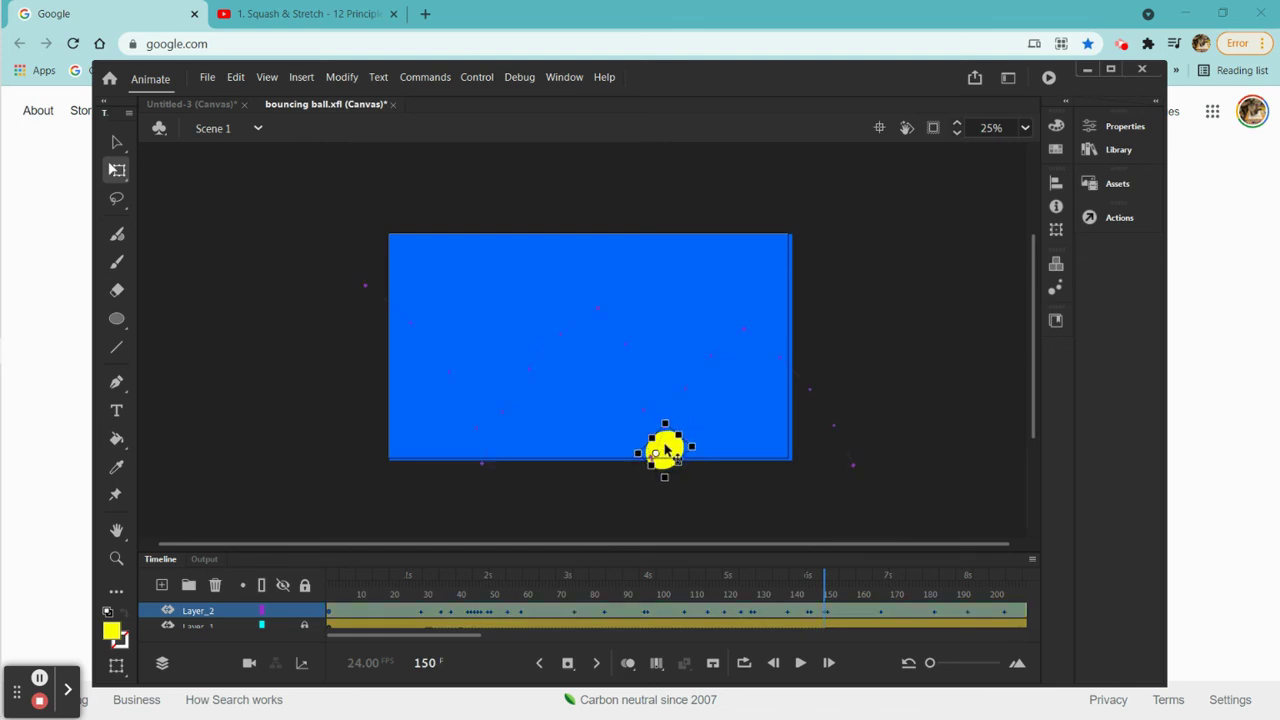
pyautogui.moveTo(664, 450); pyautogui.dragTo(659, 450)
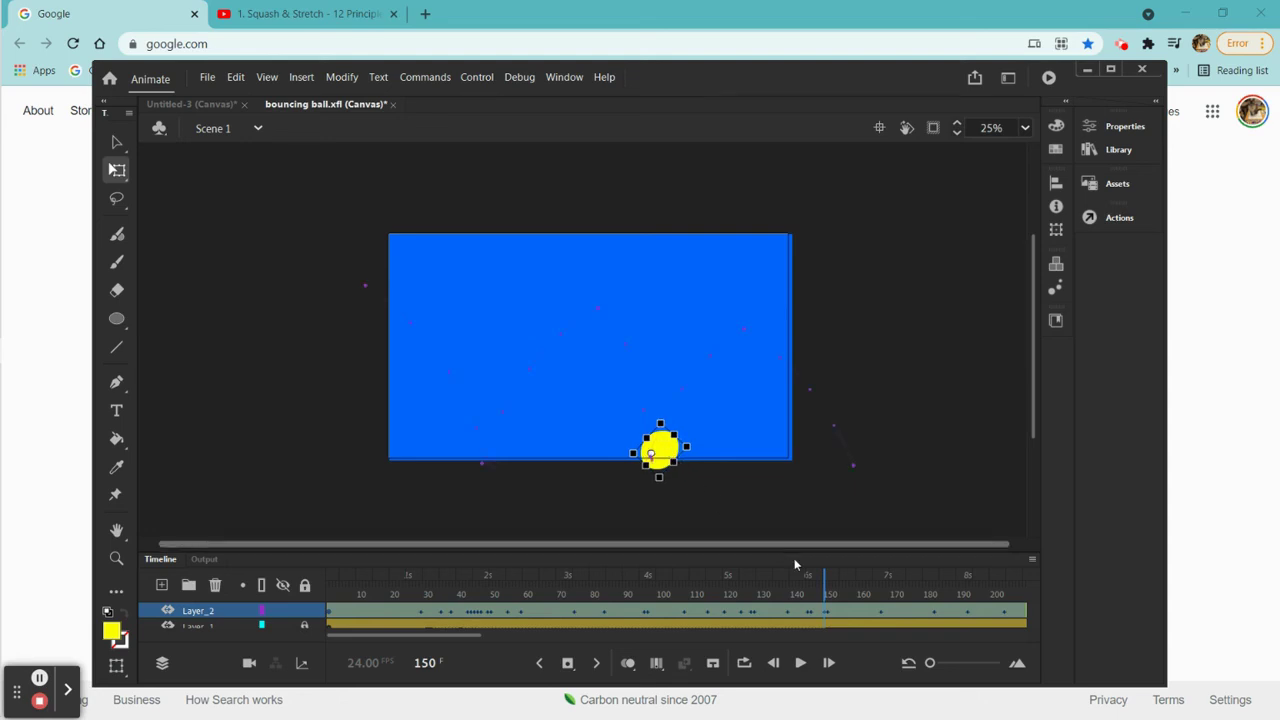
# Play the animation through from frame 1 to check the bounces, and save the bouncing ball file
pyautogui.moveTo(824, 585); pyautogui.dragTo(3, 408)
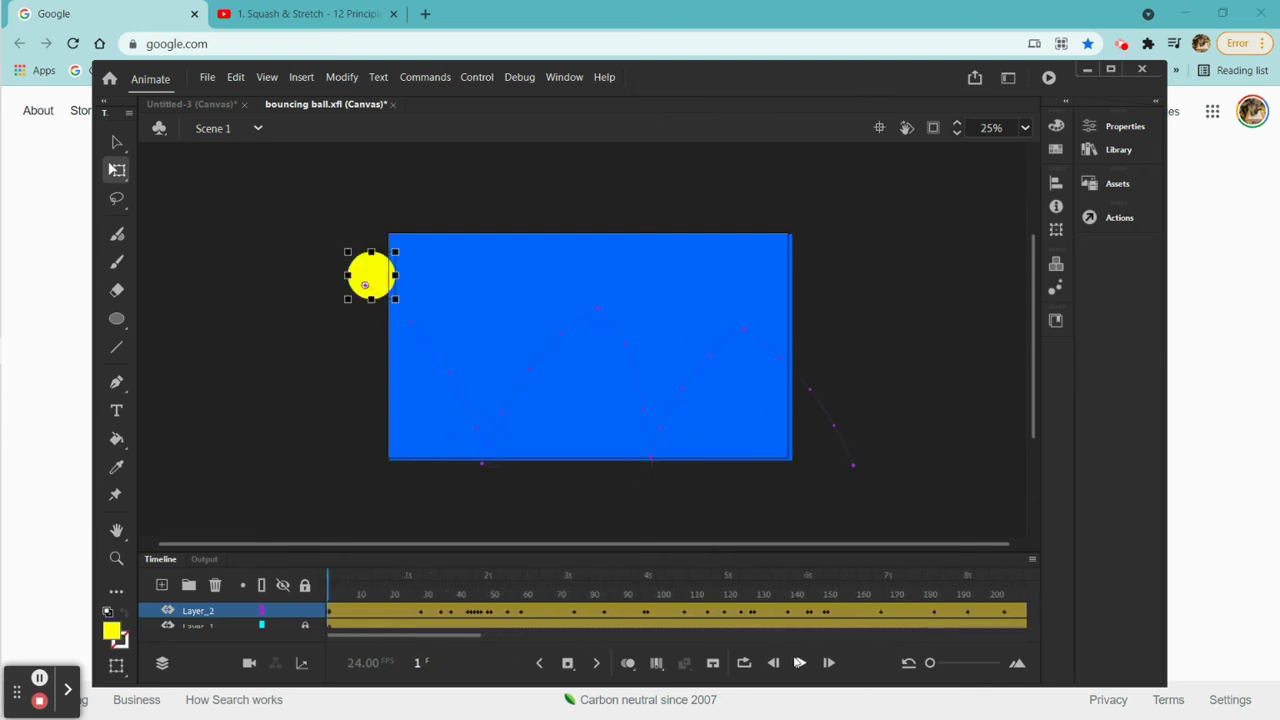
pyautogui.click(799, 662)
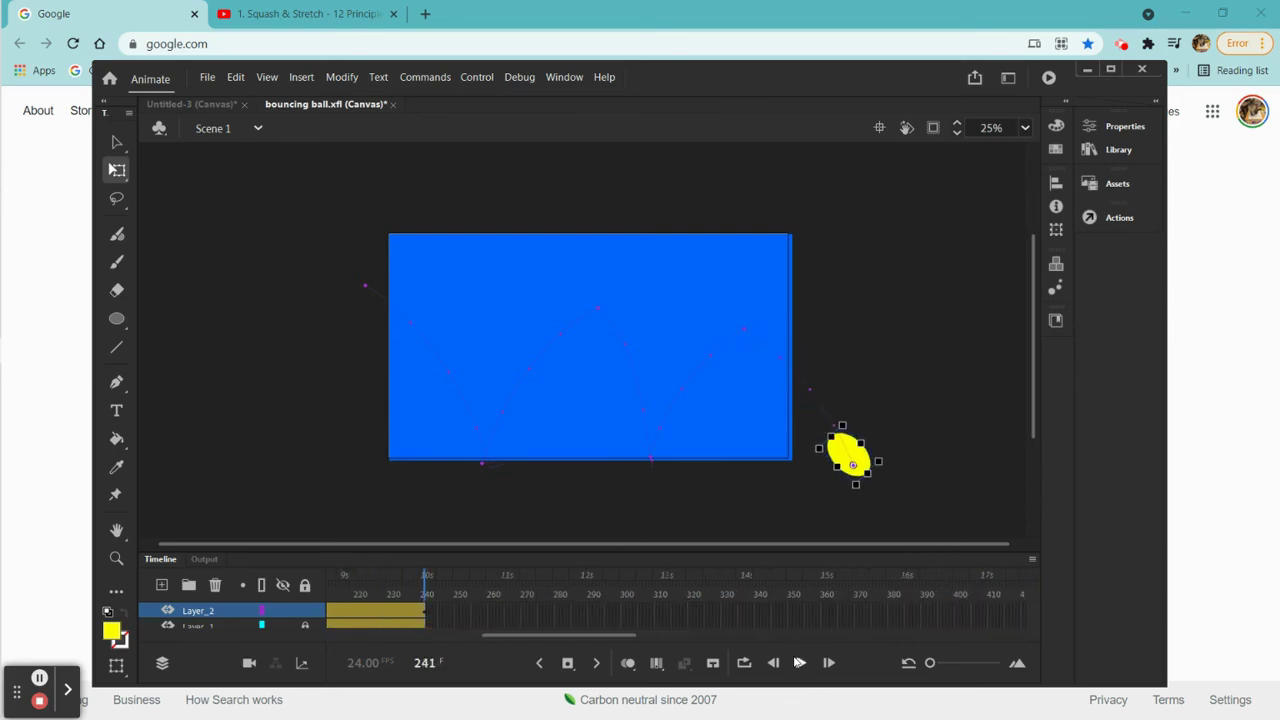
pyautogui.click(207, 78)
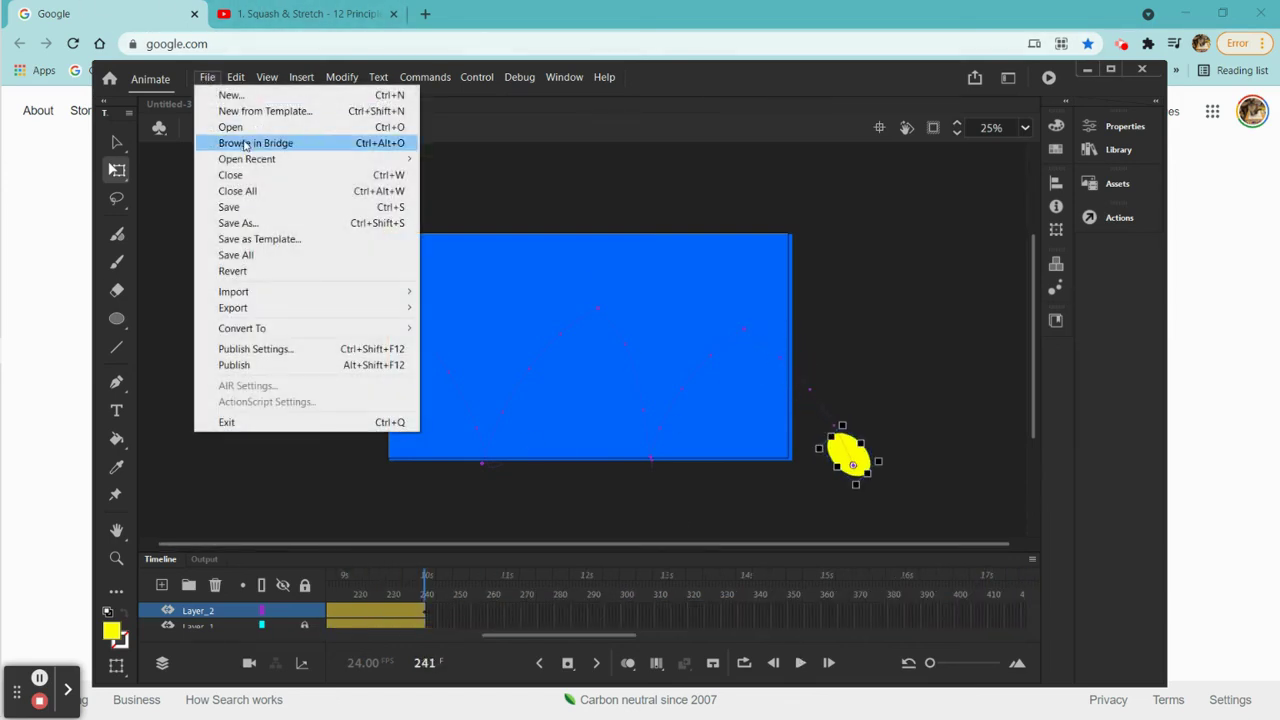
pyautogui.click(228, 205)
# Export the revised bouncing ball animation to the Desktop as an H.264 video
pyautogui.click(208, 80)
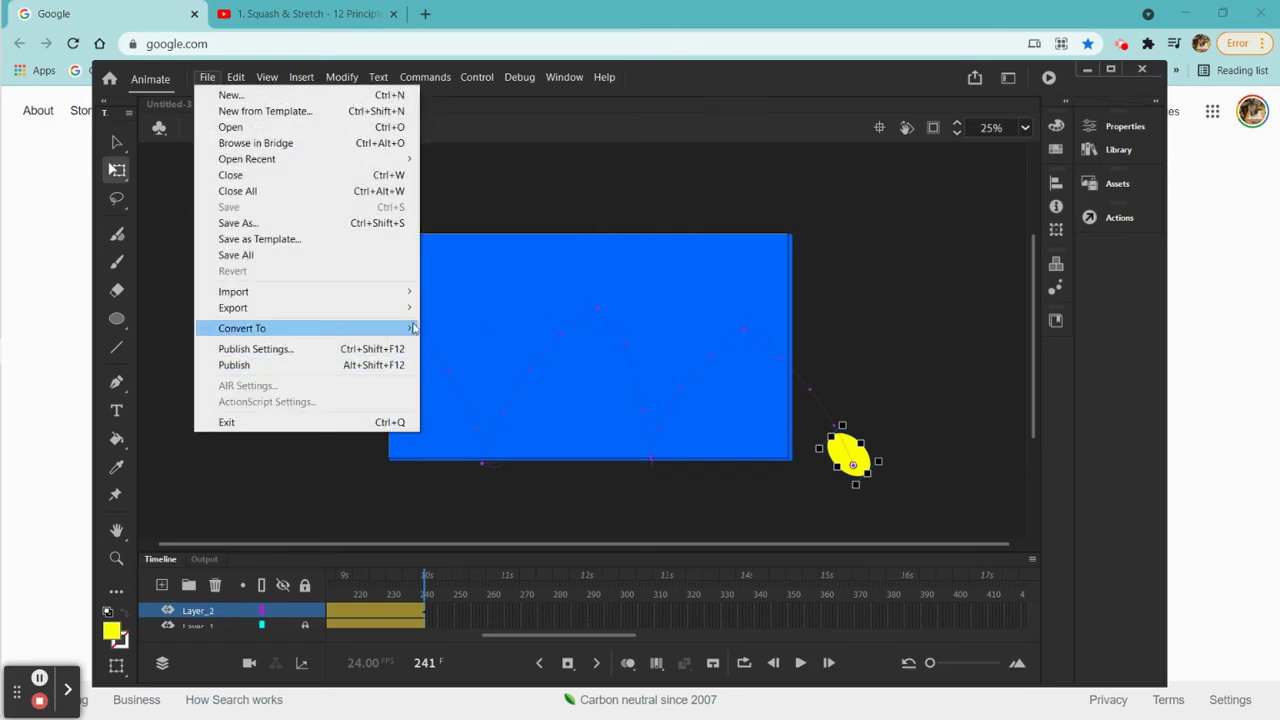
pyautogui.moveTo(386, 318)
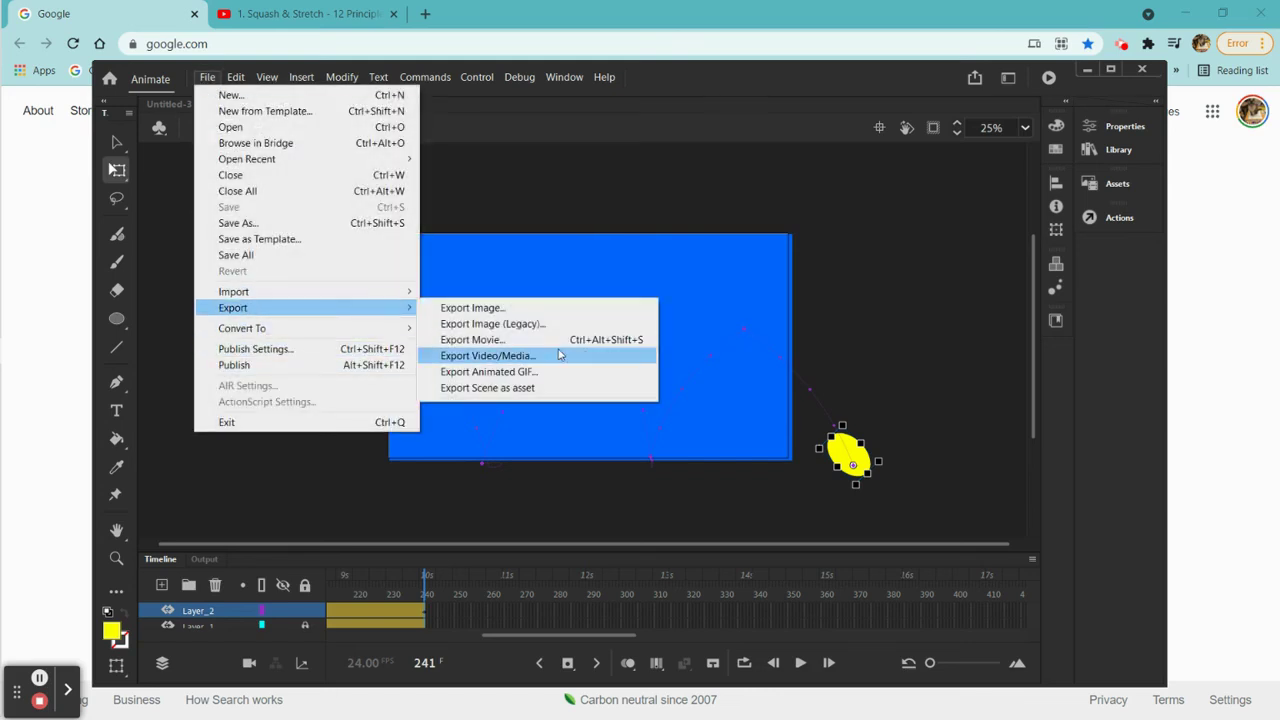
pyautogui.click(488, 356)
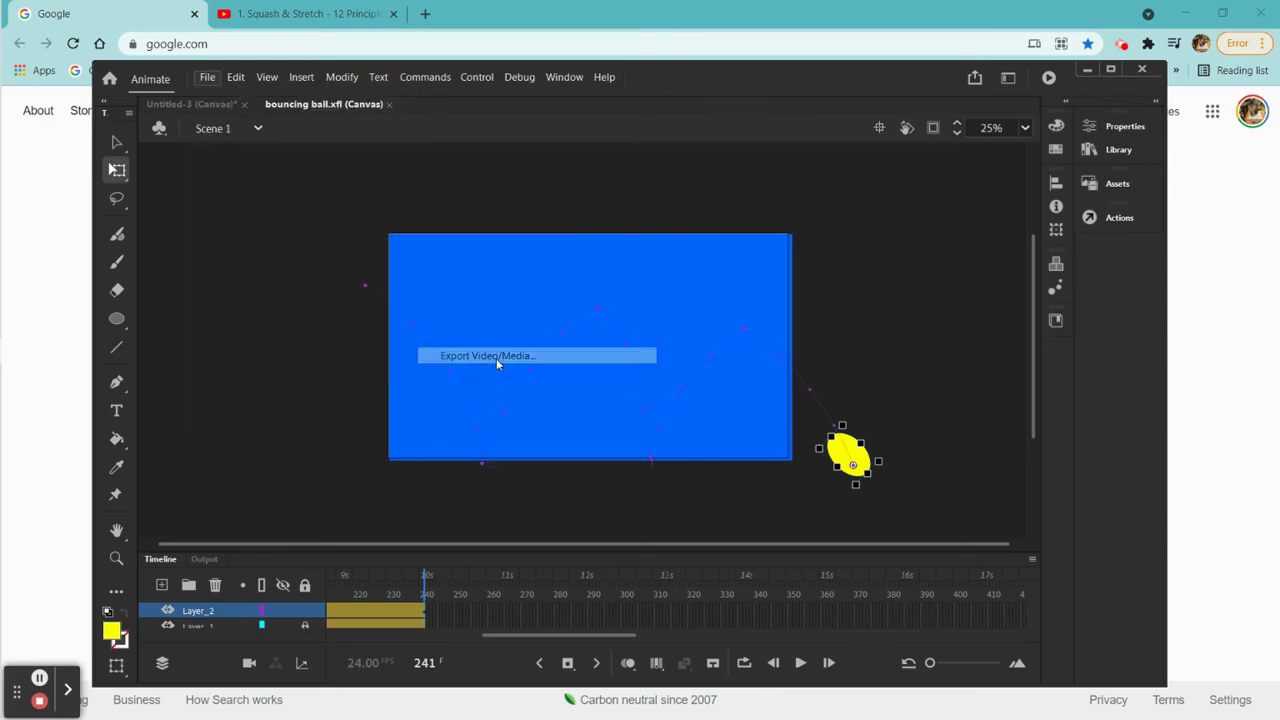
pyautogui.click(726, 643)
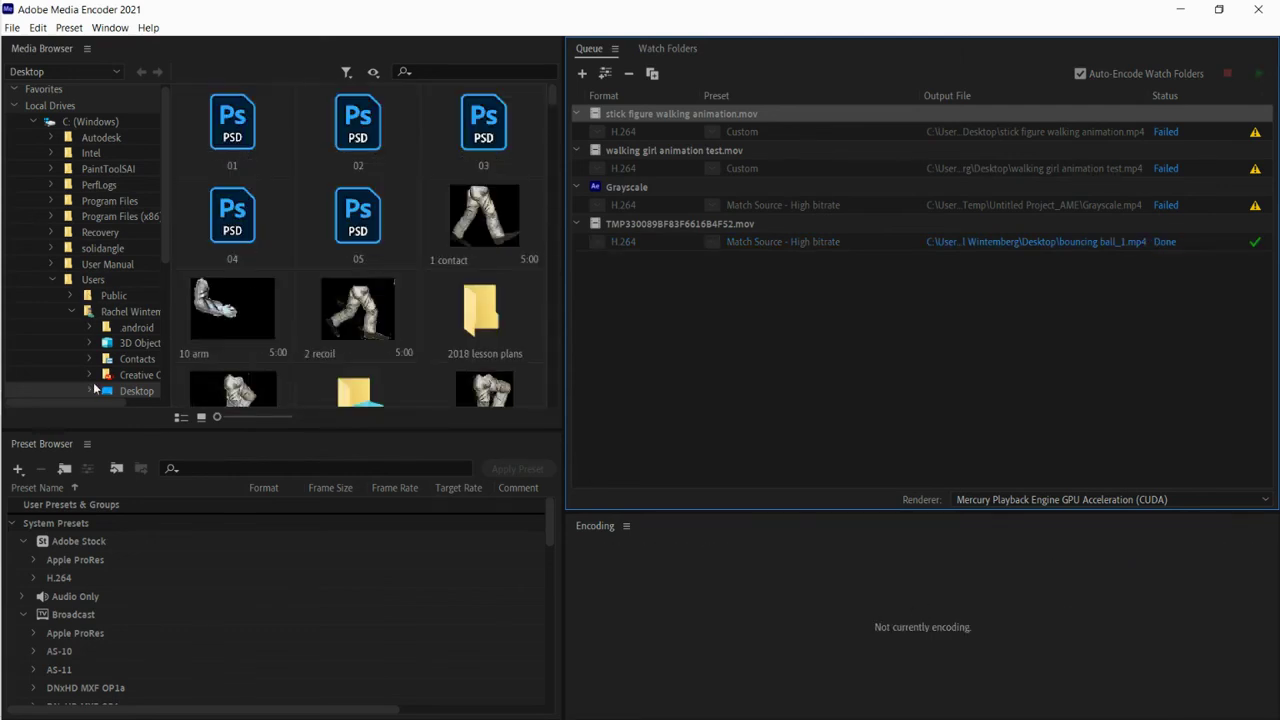
# Switch to File Explorer, play the bouncing ball_1 video from the Desktop folder, and close the player and File Explorer
pyautogui.moveTo(5, 495)
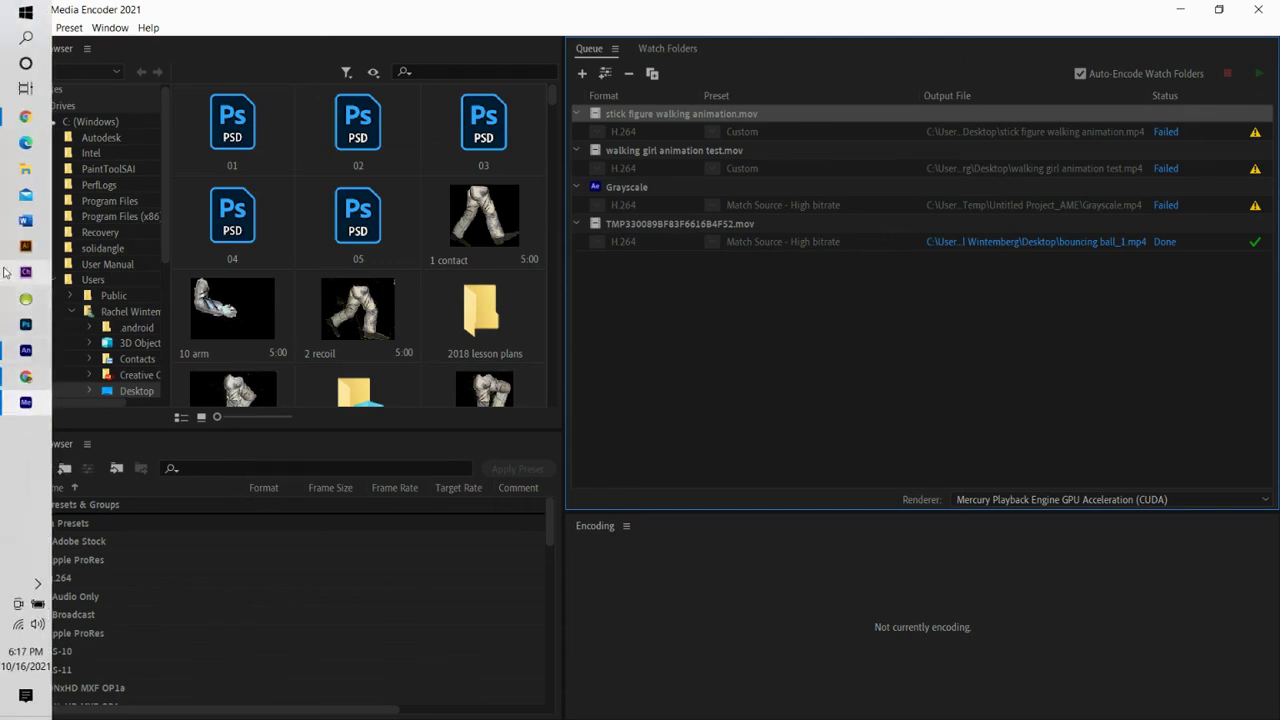
pyautogui.click(25, 170)
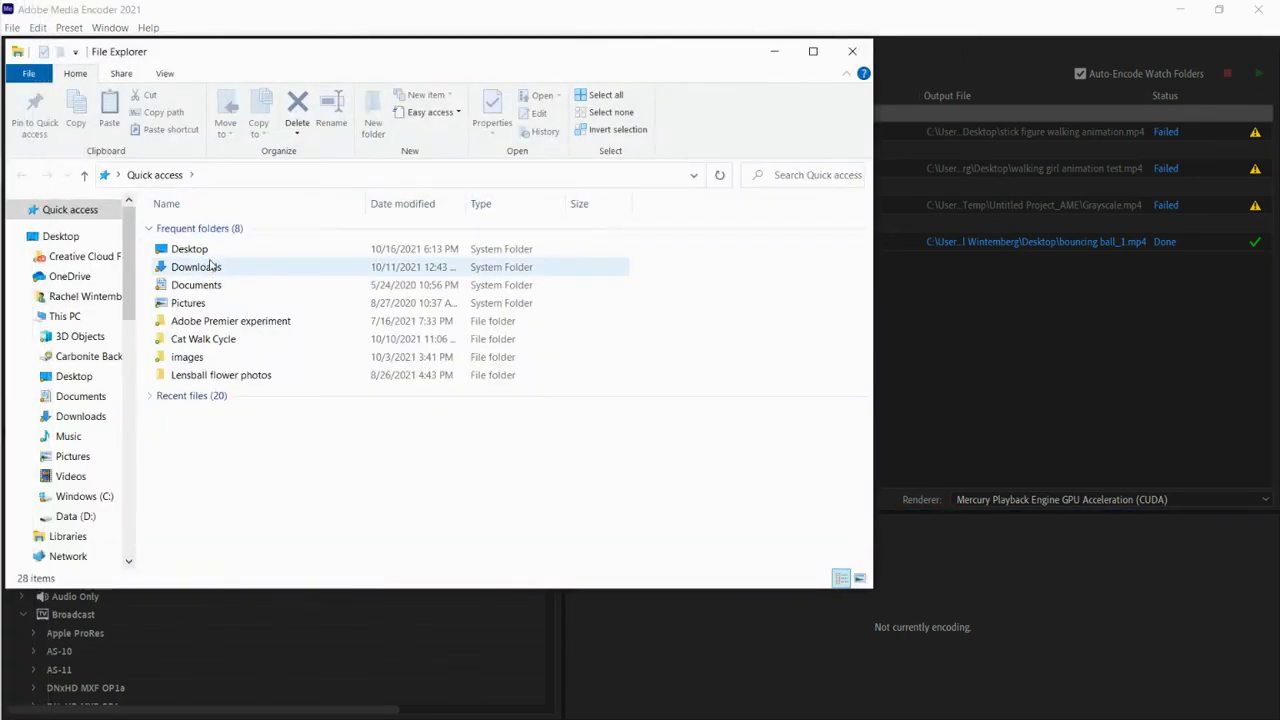
pyautogui.click(210, 257)
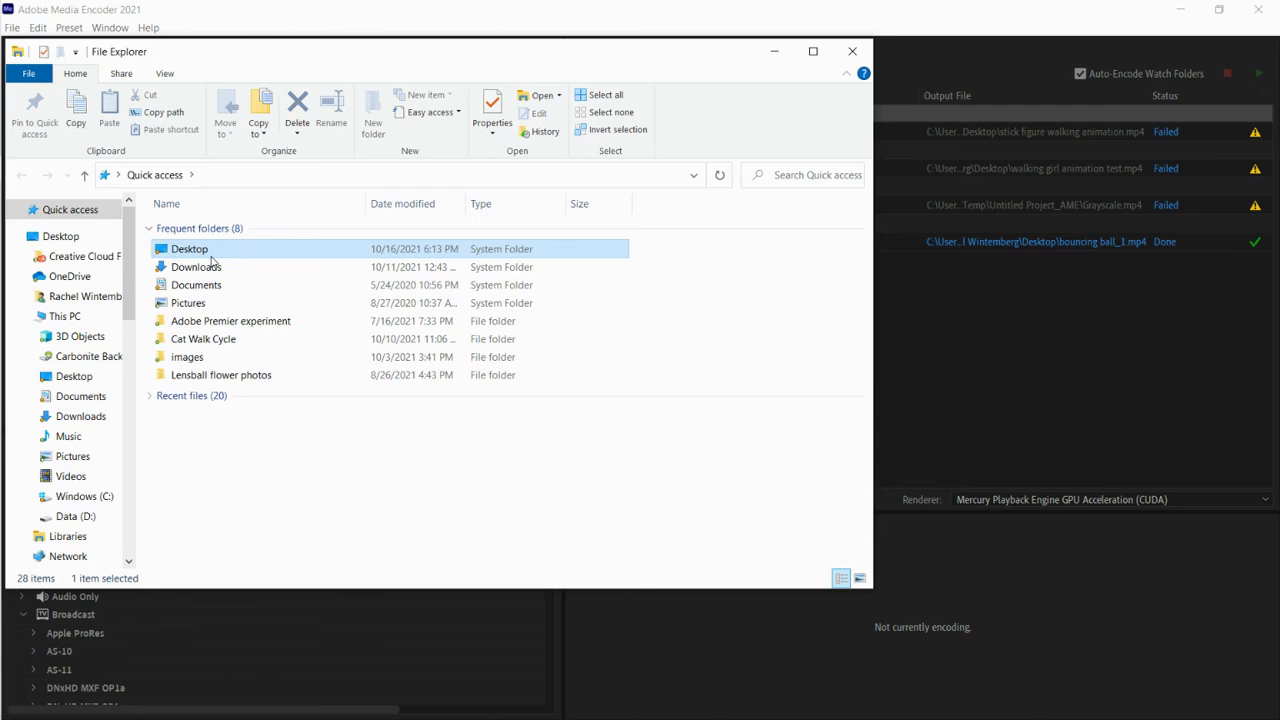
pyautogui.doubleClick(210, 257)
pyautogui.doubleClick(204, 278)
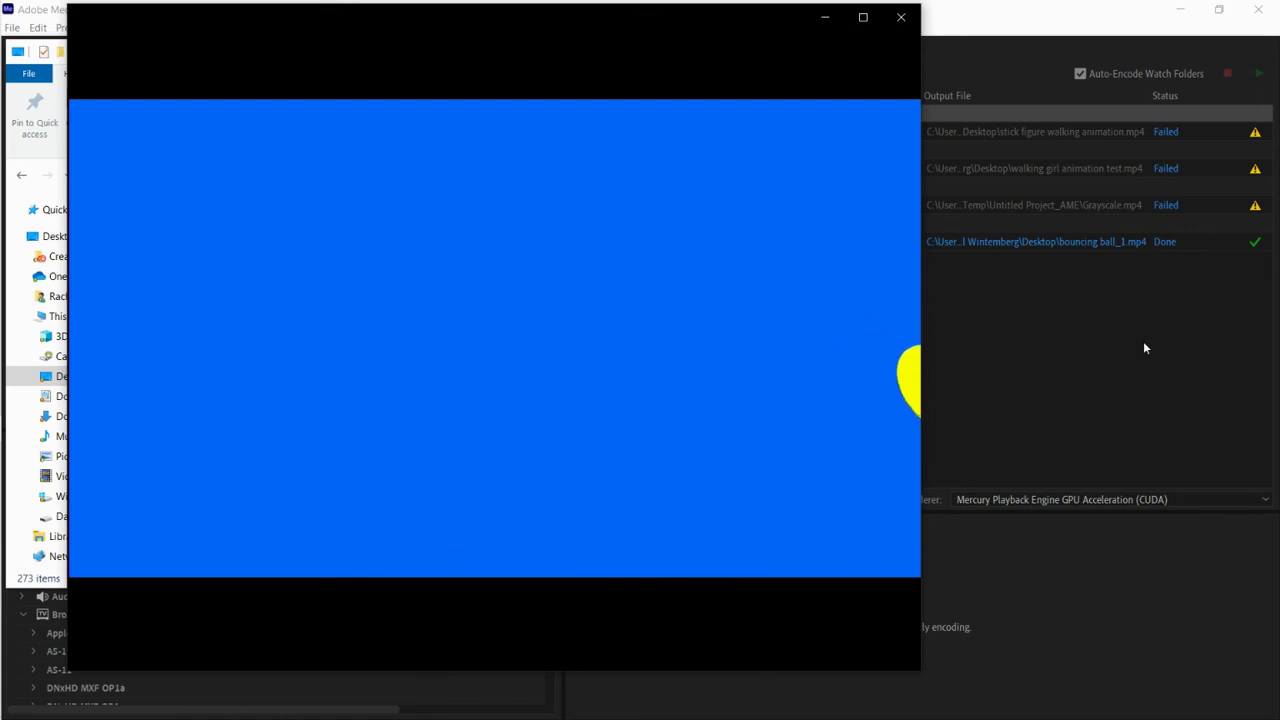
pyautogui.click(904, 19)
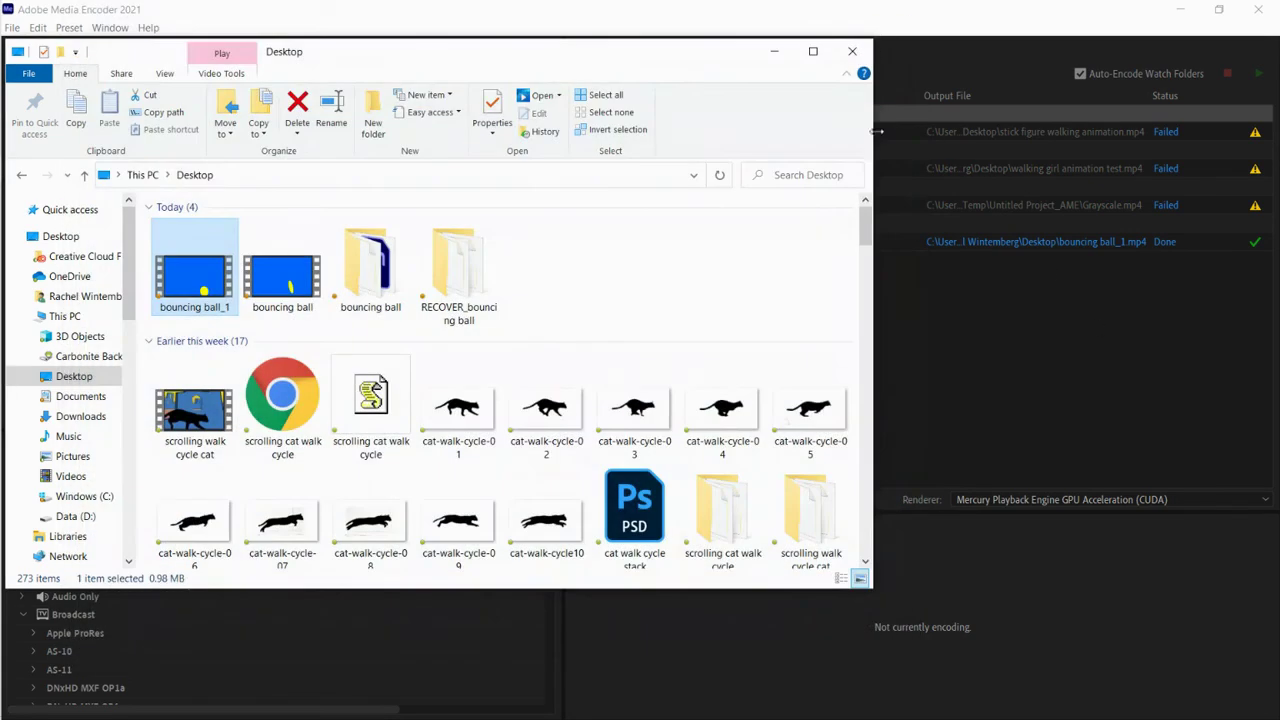
pyautogui.click(852, 51)
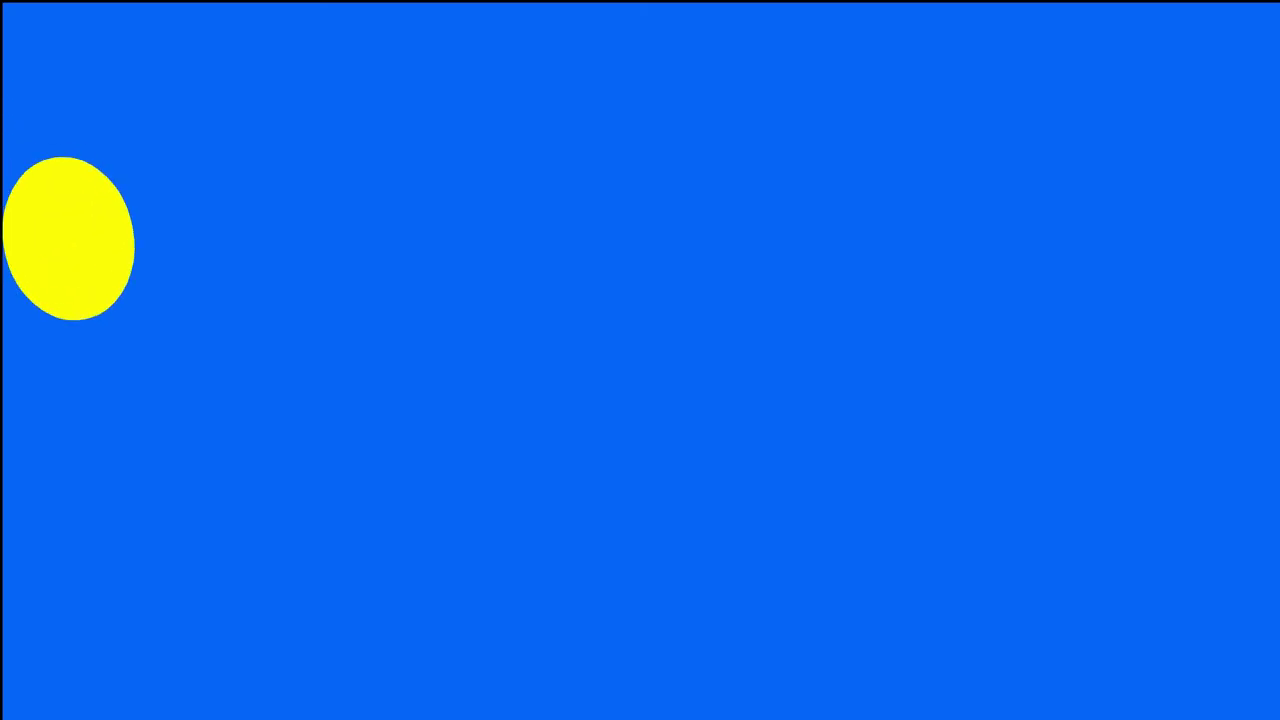